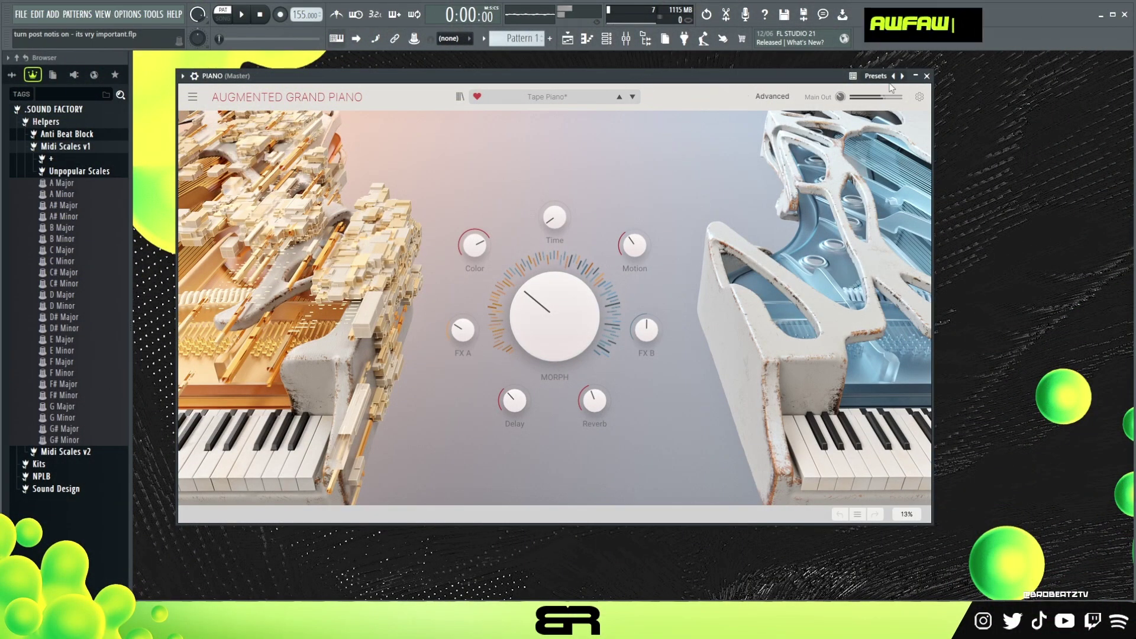
Close the piano plugin window and load the D Minor MIDI scale as a new channel above PIANO in the channel rack
{"action": "left_click", "coordinate": [926, 76]}
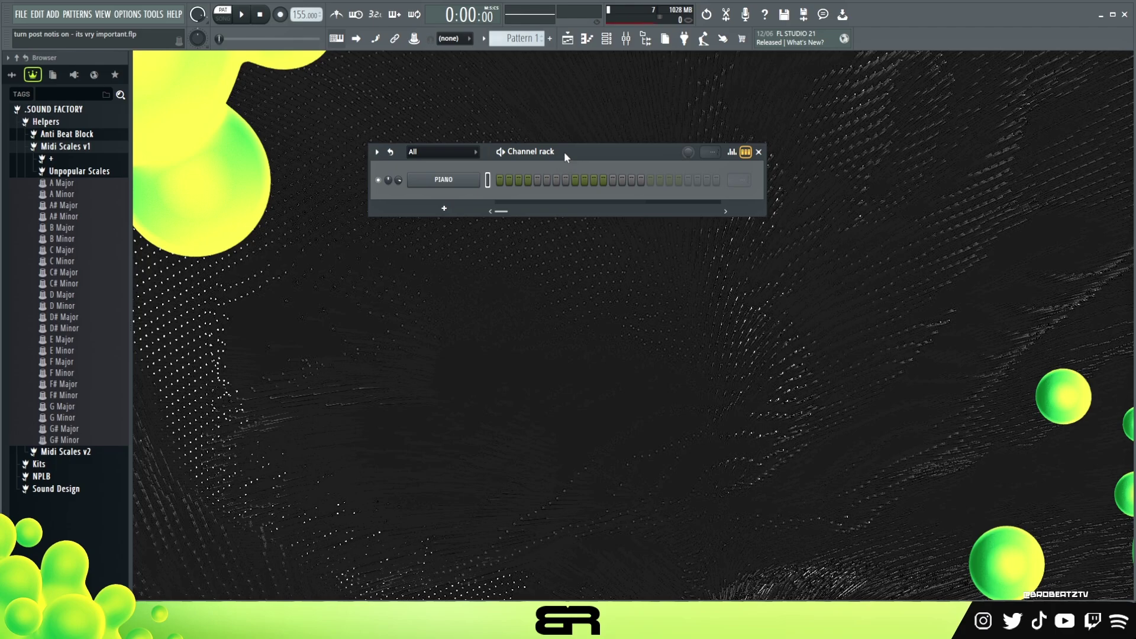
{"action": "left_click_drag", "start_coordinate": [563, 151], "coordinate": [583, 168]}
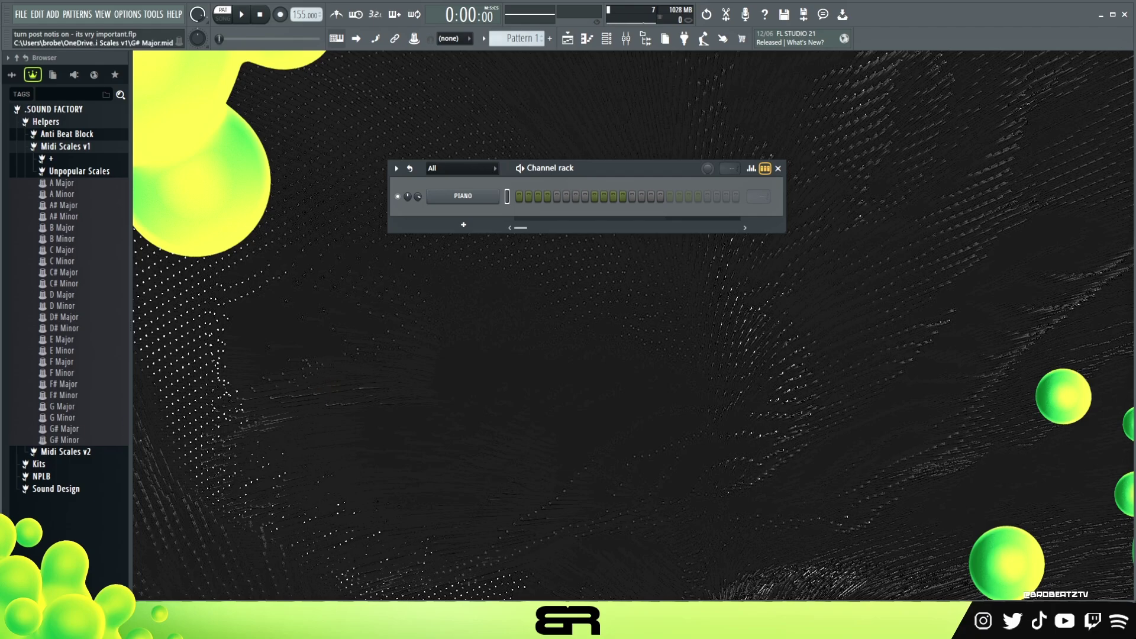
{"action": "left_click_drag", "start_coordinate": [59, 307], "coordinate": [506, 205]}
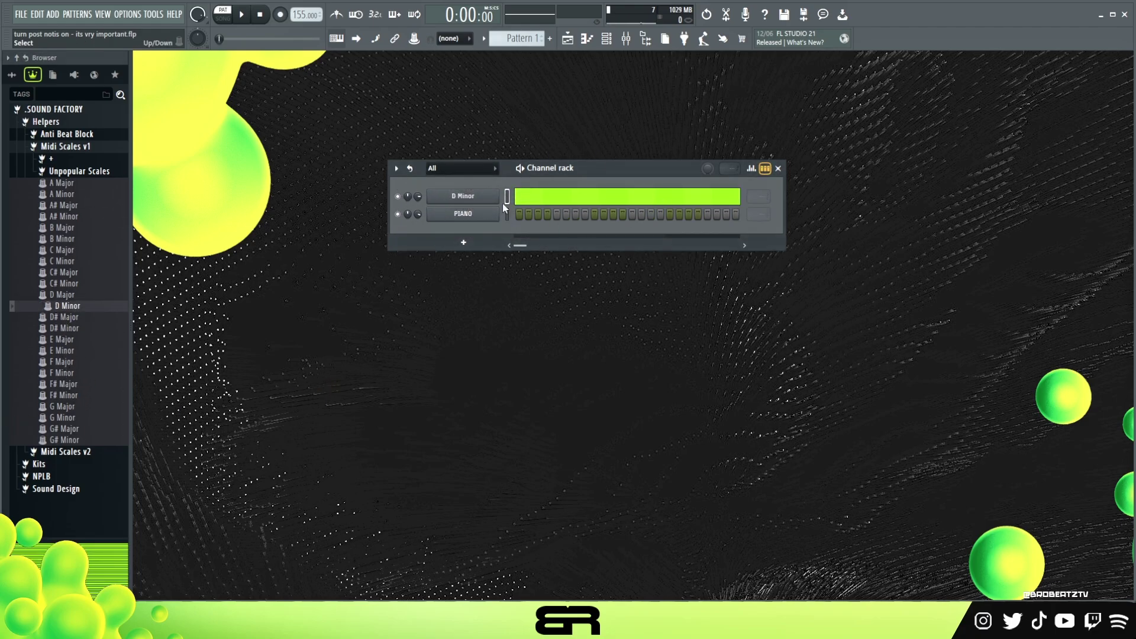
{"action": "left_click_drag", "start_coordinate": [544, 170], "coordinate": [534, 157]}
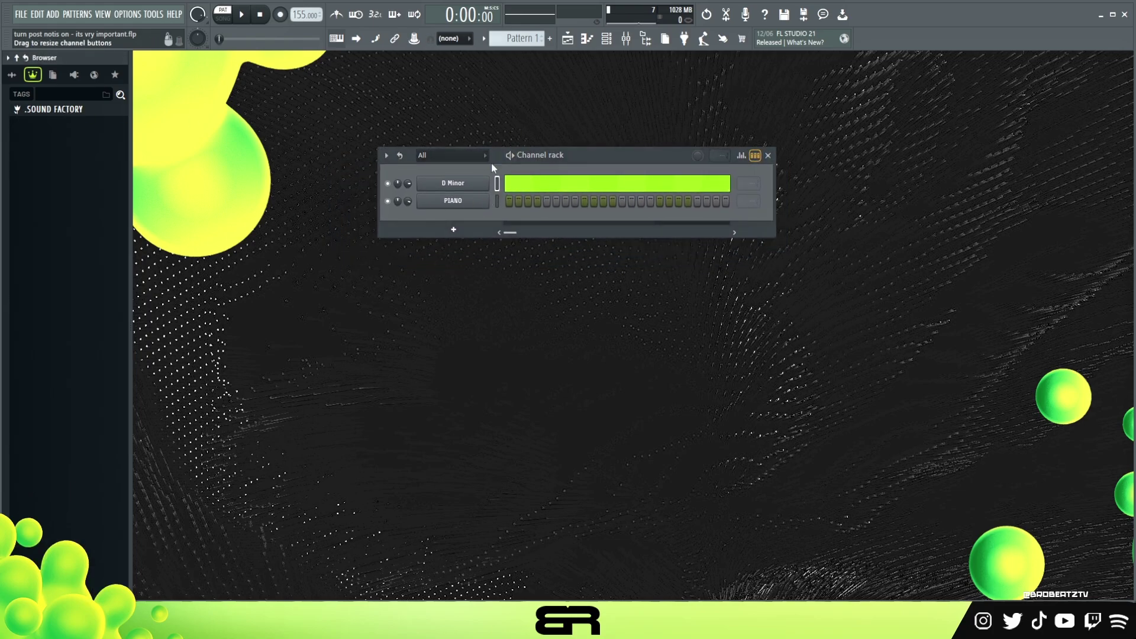
Open the D Minor channel's notes, select them all and lengthen them past bar 14
{"action": "right_click", "coordinate": [496, 204]}
{"action": "left_click", "coordinate": [512, 201]}
{"action": "key", "text": "ctrl+a"}
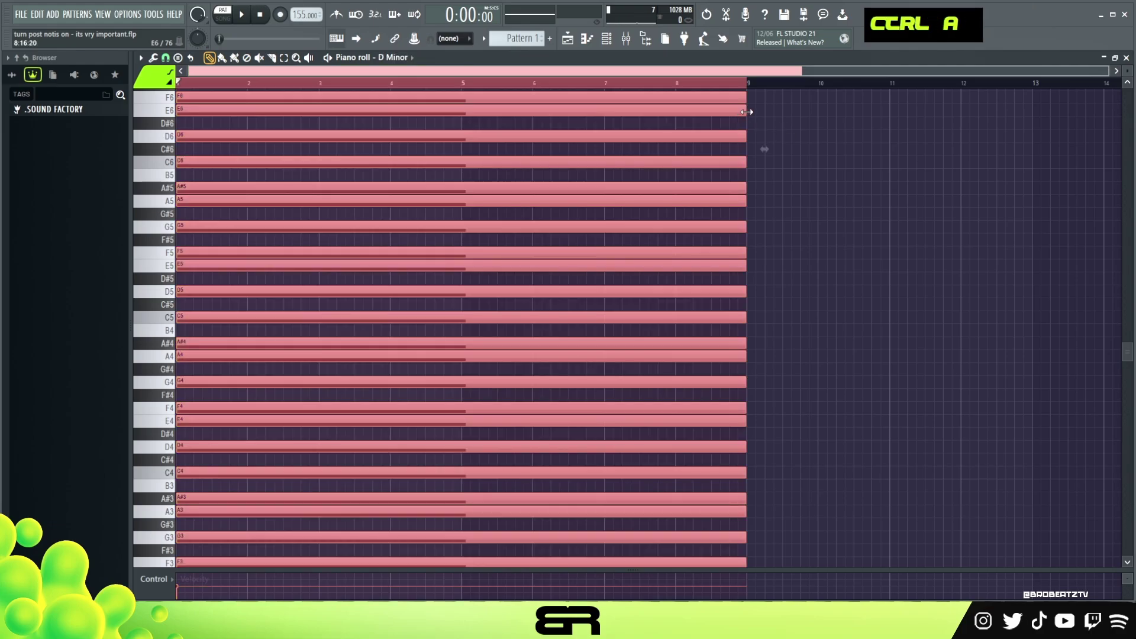
{"action": "left_click_drag", "start_coordinate": [745, 112], "coordinate": [1069, 124]}
{"action": "left_click_drag", "start_coordinate": [455, 70], "coordinate": [281, 70]}
Return to the channel rack and open the PIANO channel in the piano roll
{"action": "left_click", "coordinate": [606, 39]}
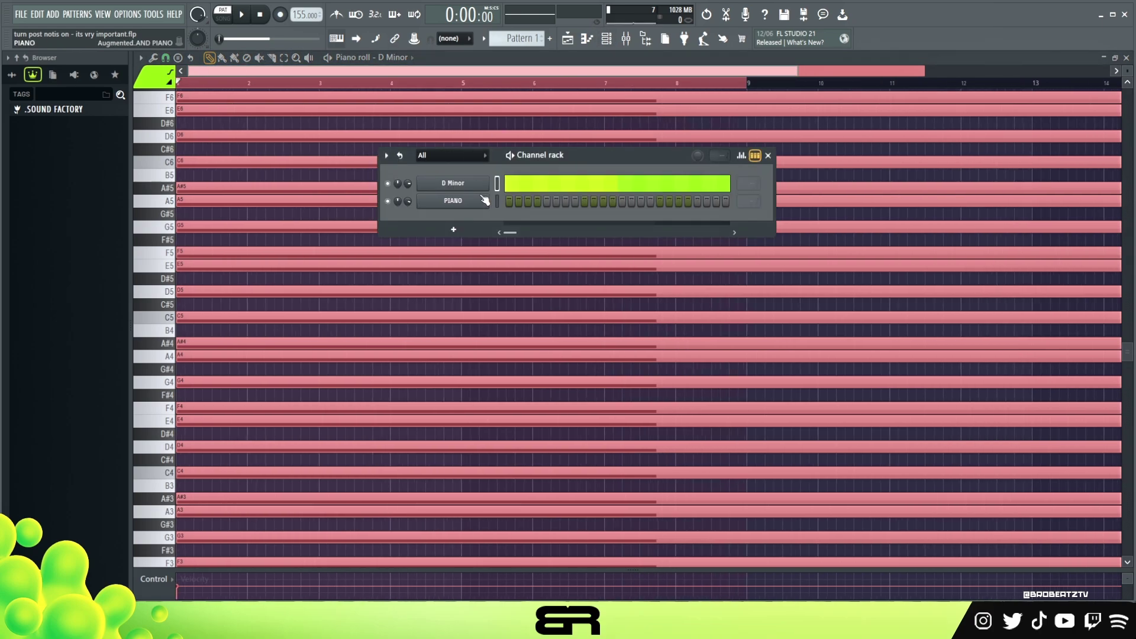
{"action": "right_click", "coordinate": [484, 200]}
{"action": "left_click", "coordinate": [521, 201]}
{"action": "double_click", "coordinate": [340, 87]}
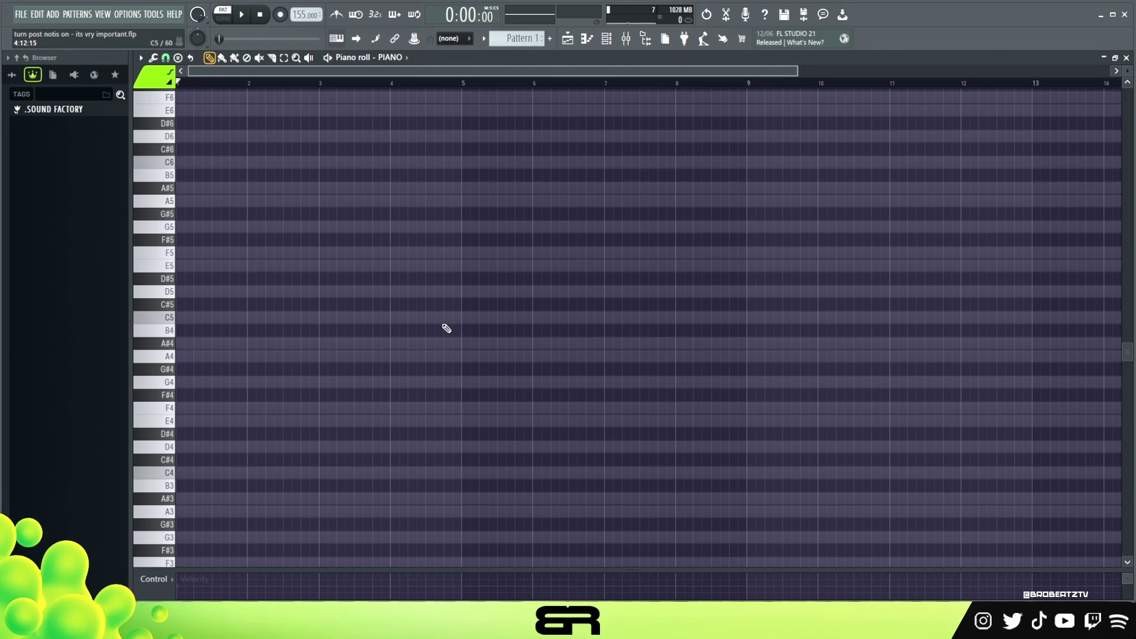
Draw a G4, A#4 and C#5 chord with a G3 bass note and repeat it across bars 1 to 4
{"action": "left_click", "coordinate": [184, 384]}
{"action": "left_click_drag", "start_coordinate": [238, 371], "coordinate": [264, 400]}
{"action": "key", "text": "shift+d"}
{"action": "mouse_move", "coordinate": [183, 385]}
{"action": "left_mouse_down", "text": "alt"}
{"action": "mouse_move", "coordinate": [264, 384]}
{"action": "mouse_move", "coordinate": [190, 344]}
{"action": "mouse_move", "coordinate": [184, 304]}
{"action": "mouse_move", "coordinate": [203, 381]}
{"action": "left_mouse_up", "text": "alt"}
{"action": "mouse_move", "coordinate": [204, 382]}
{"action": "left_mouse_down", "text": "shift"}
{"action": "mouse_move", "coordinate": [417, 385]}
{"action": "mouse_move", "coordinate": [188, 385]}
{"action": "mouse_move", "coordinate": [207, 387]}
{"action": "left_mouse_up", "text": "shift"}
{"action": "key", "text": "ctrl+Down"}
{"action": "left_click", "coordinate": [307, 435], "text": "ctrl"}
Move the G3 bass notes in bars 3 and 4 down to E3 and F3
{"action": "scroll", "coordinate": [346, 473], "scroll_direction": "down", "scroll_amount": 2}
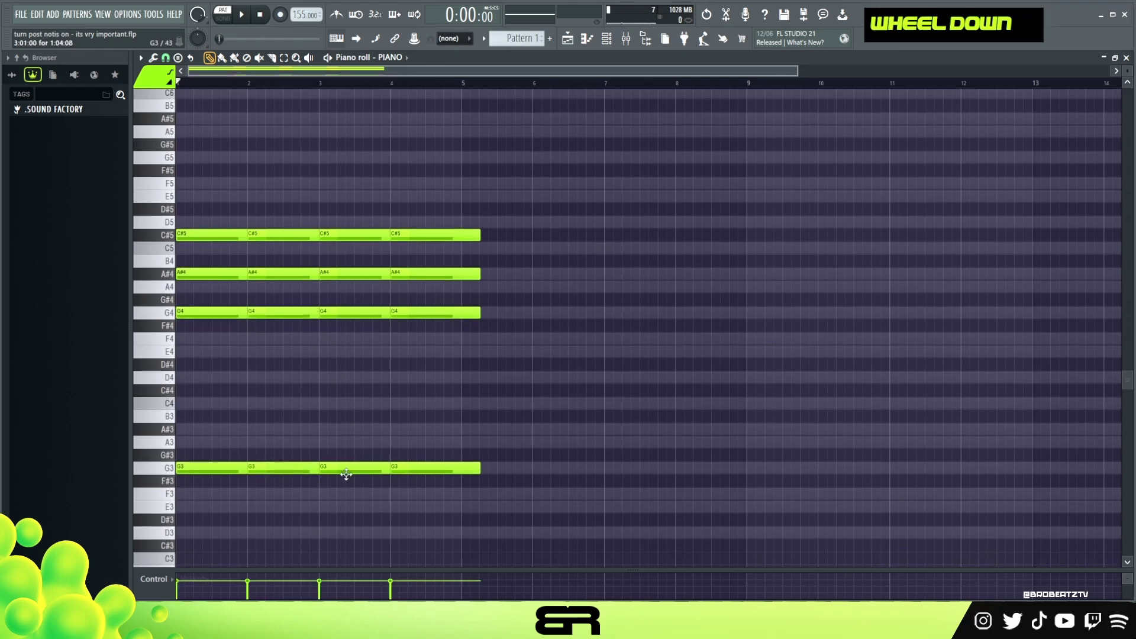
{"action": "mouse_move", "coordinate": [347, 474]}
{"action": "left_mouse_down", "text": "ctrl"}
{"action": "mouse_move", "coordinate": [434, 459]}
{"action": "mouse_move", "coordinate": [454, 505]}
{"action": "left_mouse_up", "text": "ctrl"}
{"action": "key", "text": "shift+Down"}
{"action": "key", "text": "shift+Down"}
{"action": "key", "text": "shift+Down"}
{"action": "key", "text": "shift+Up"}
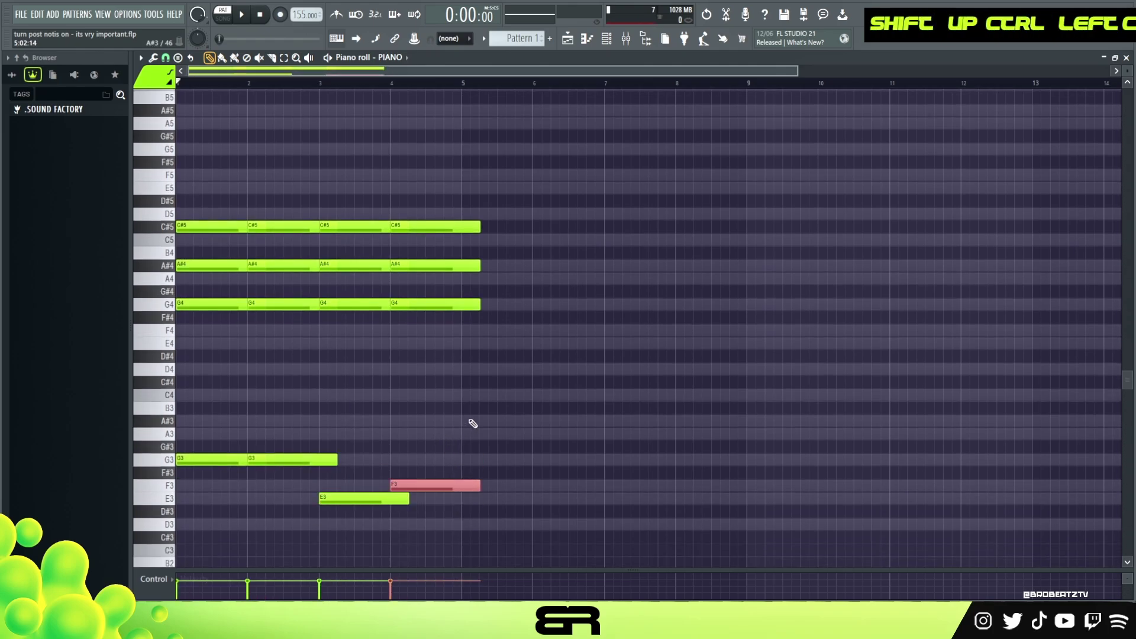
Add long D#4, F4 and D#4 notes between the bass and the chords, spread over the first four bars
{"action": "left_click", "coordinate": [468, 420], "text": "ctrl"}
{"action": "scroll", "coordinate": [355, 408], "scroll_direction": "up", "scroll_amount": 2}
{"action": "left_click", "coordinate": [193, 433]}
{"action": "left_click", "coordinate": [313, 408]}
{"action": "left_click", "coordinate": [402, 433]}
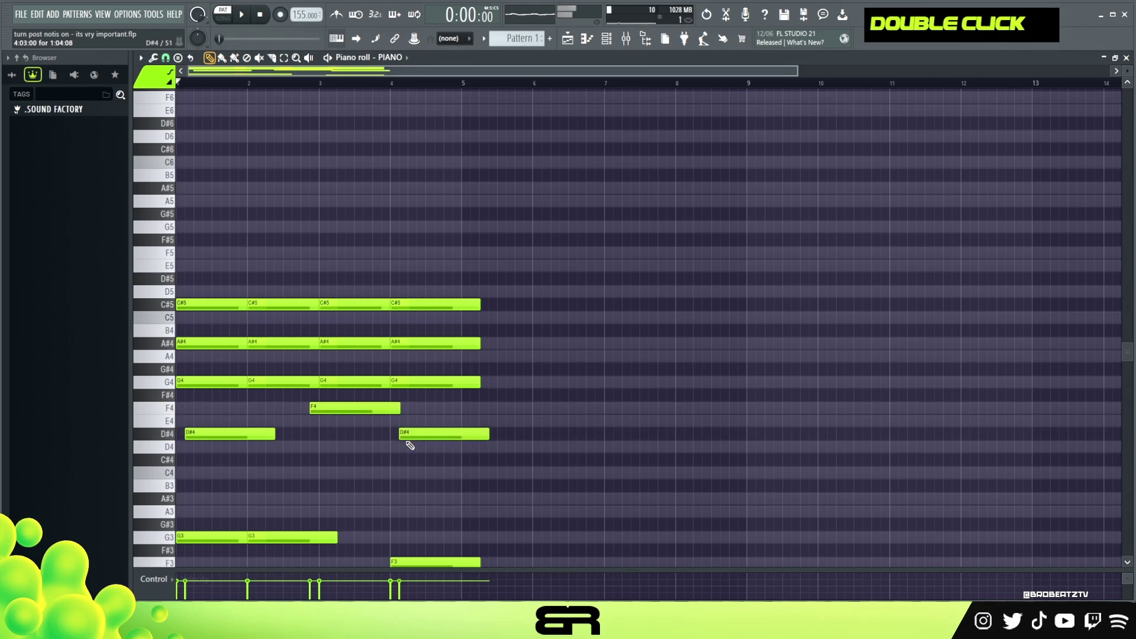
Add short melody notes on F#5, G#5, A#5 and B5 above the chords, and duplicate the whole pattern into bars 5 to 8
{"action": "left_click_drag", "start_coordinate": [189, 214], "coordinate": [179, 214]}
{"action": "left_click_drag", "start_coordinate": [263, 218], "coordinate": [181, 220], "text": "alt"}
{"action": "left_click", "coordinate": [183, 190], "text": "alt"}
{"action": "left_click", "coordinate": [201, 177], "text": "alt"}
{"action": "left_click", "coordinate": [242, 176], "text": "alt"}
{"action": "left_click", "coordinate": [284, 215], "text": "alt"}
{"action": "left_click", "coordinate": [327, 241], "text": "alt"}
{"action": "left_click_drag", "start_coordinate": [357, 256], "coordinate": [329, 193], "text": "ctrl"}
{"action": "left_click_drag", "start_coordinate": [613, 131], "coordinate": [177, 573], "text": "ctrl"}
{"action": "left_click_drag", "start_coordinate": [197, 298], "coordinate": [503, 308], "text": "shift"}
Change the A#4 notes in bars 5 and 7 to A4, and add two E5 notes and one F5 note to the second half
{"action": "right_click", "coordinate": [520, 233]}
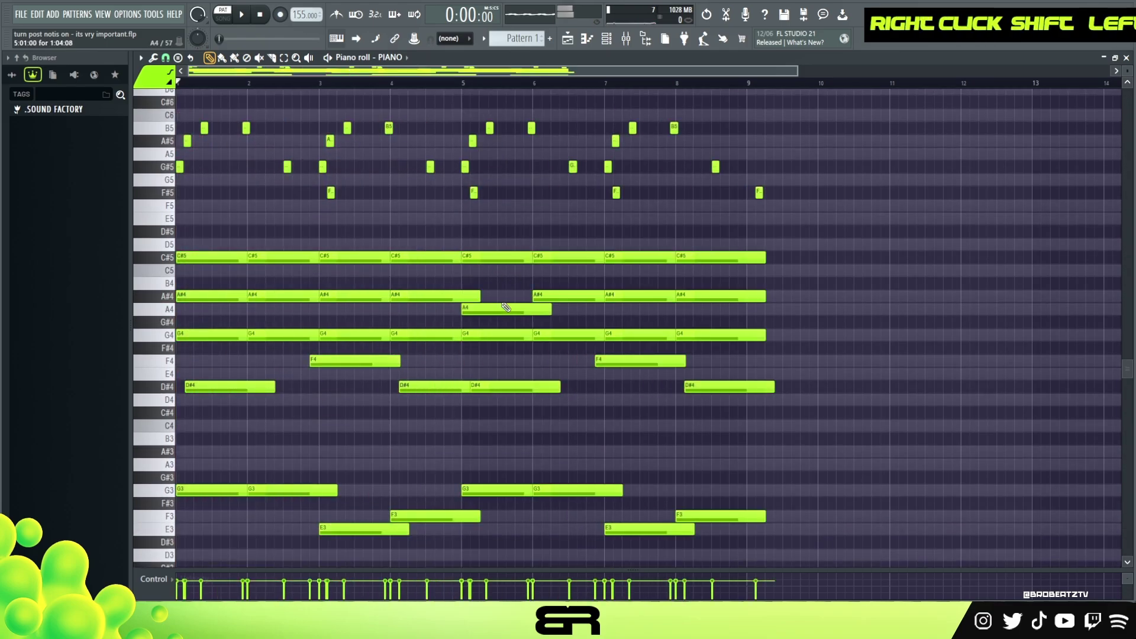
{"action": "left_click_drag", "start_coordinate": [627, 294], "coordinate": [628, 305]}
{"action": "left_click", "coordinate": [467, 217]}
{"action": "left_click", "coordinate": [598, 217]}
{"action": "left_click", "coordinate": [688, 205]}
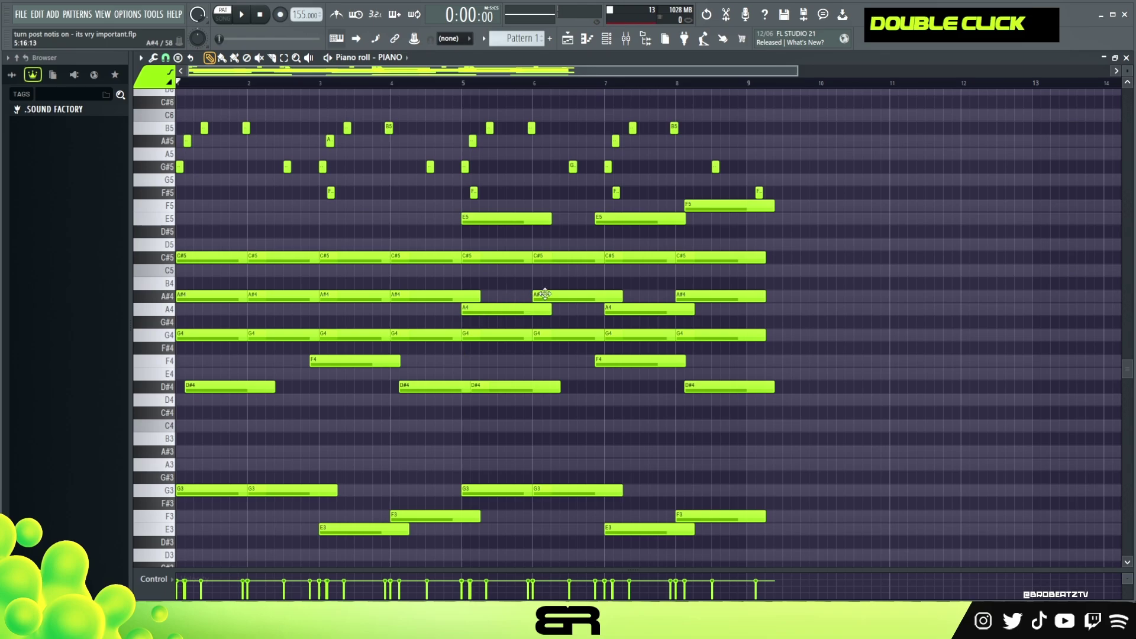
{"action": "left_click_drag", "start_coordinate": [759, 169], "coordinate": [665, 132], "text": "ctrl"}
{"action": "right_click", "coordinate": [791, 179]}
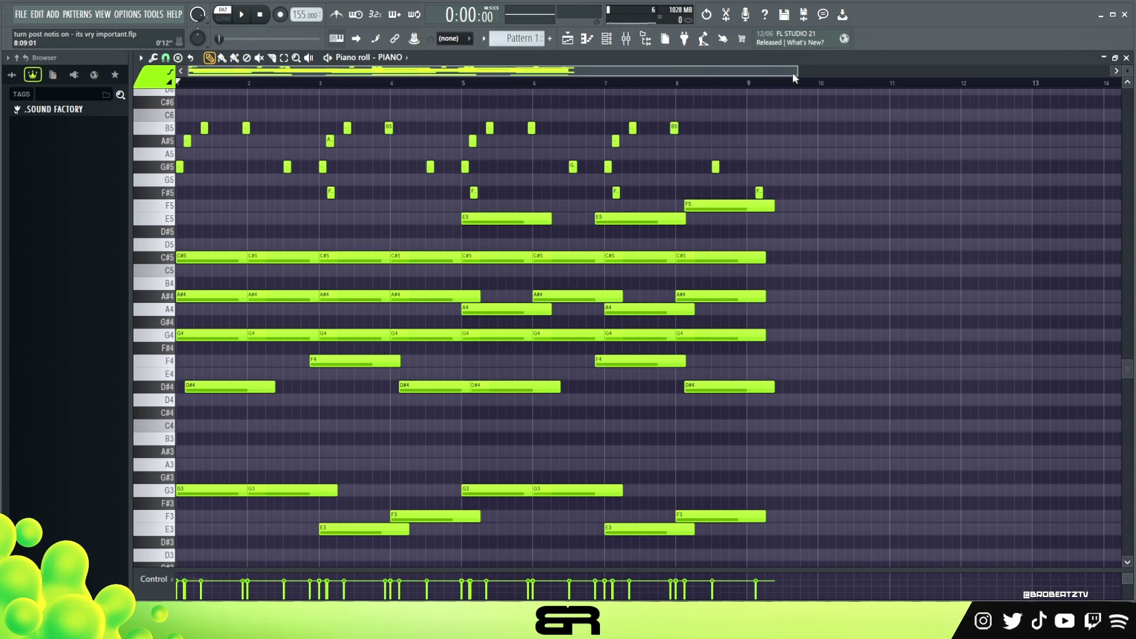
Select every note in the pattern and stretch them all out to about bar 17
{"action": "left_click_drag", "start_coordinate": [795, 71], "coordinate": [1021, 80]}
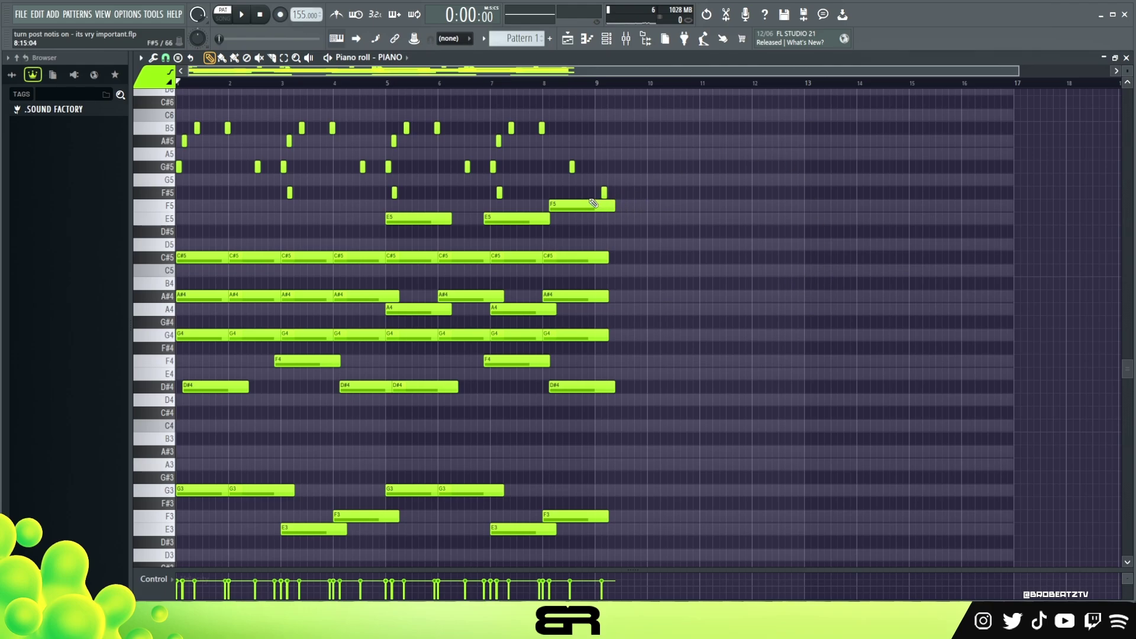
{"action": "scroll", "coordinate": [602, 193], "scroll_direction": "up", "scroll_amount": 2}
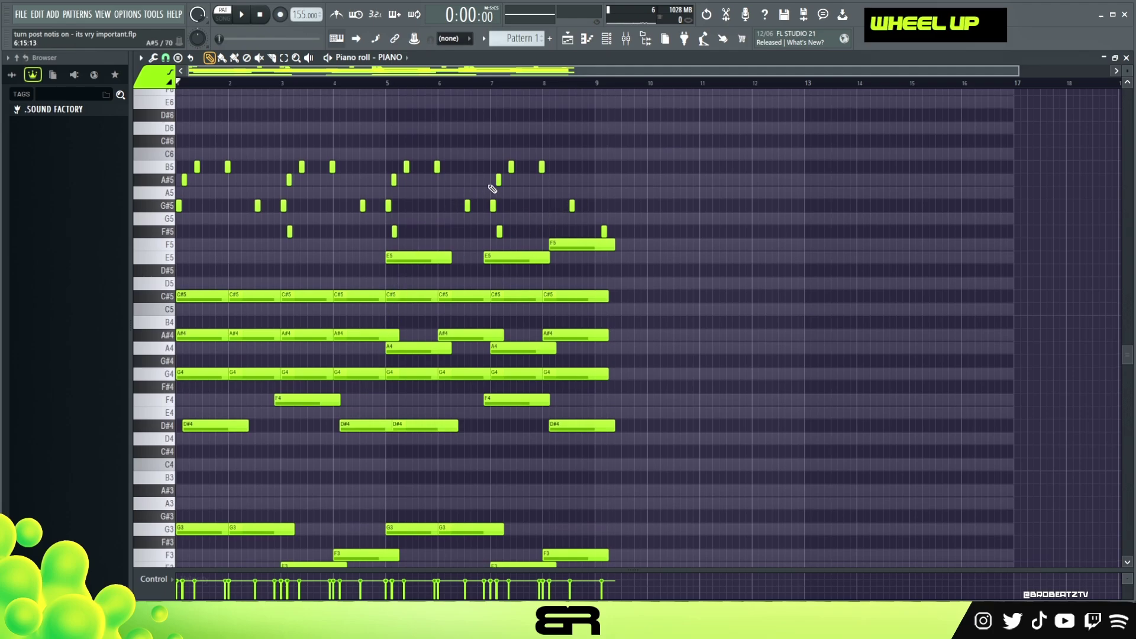
{"action": "left_click_drag", "start_coordinate": [509, 195], "coordinate": [448, 229]}
{"action": "right_click", "coordinate": [645, 186]}
{"action": "scroll", "coordinate": [860, 215], "scroll_direction": "down", "scroll_amount": 3}
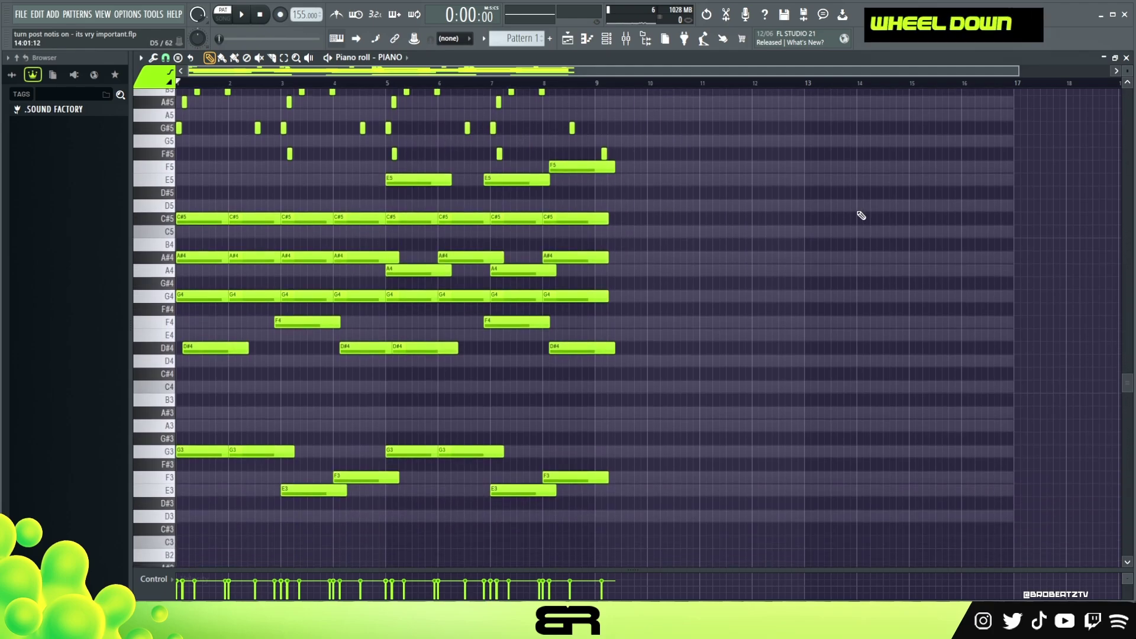
{"action": "scroll", "coordinate": [697, 291], "scroll_direction": "up", "scroll_amount": 2}
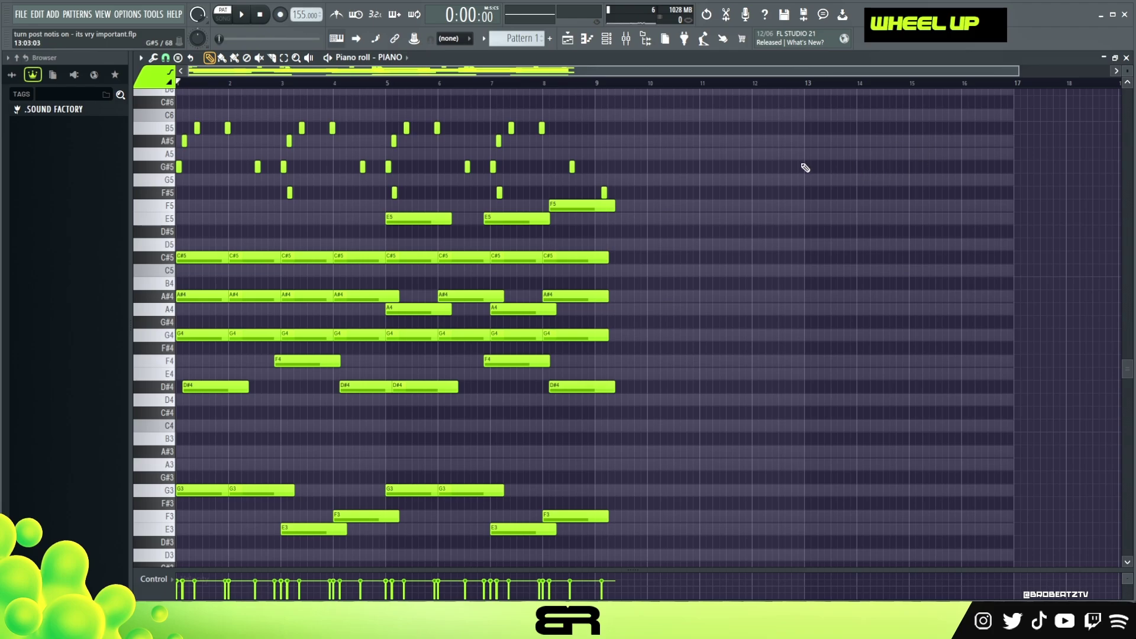
{"action": "left_click_drag", "start_coordinate": [653, 109], "coordinate": [206, 494]}
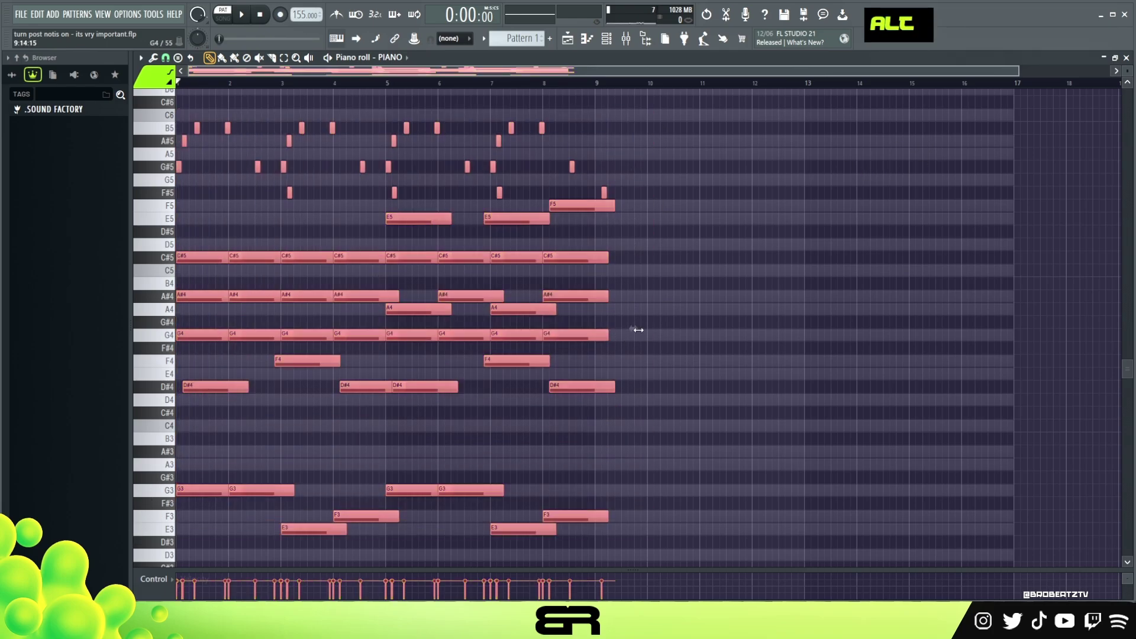
{"action": "left_click_drag", "start_coordinate": [630, 331], "coordinate": [1056, 325]}
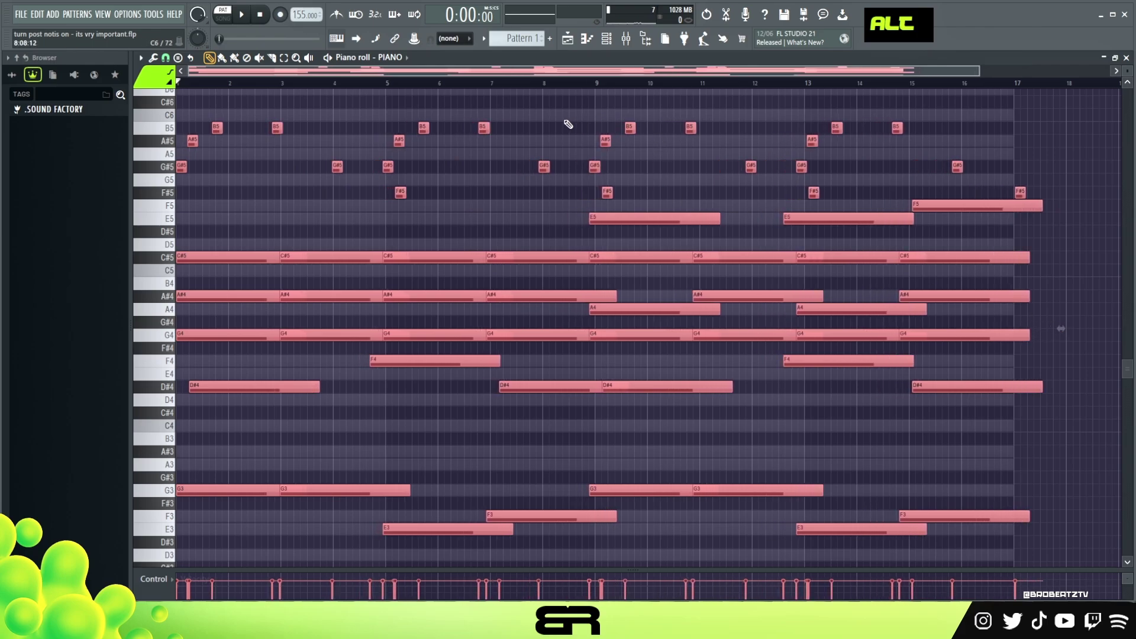
{"action": "scroll", "coordinate": [533, 159], "scroll_direction": "up", "scroll_amount": 2}
{"action": "scroll", "coordinate": [538, 148], "scroll_direction": "down", "scroll_amount": 1}
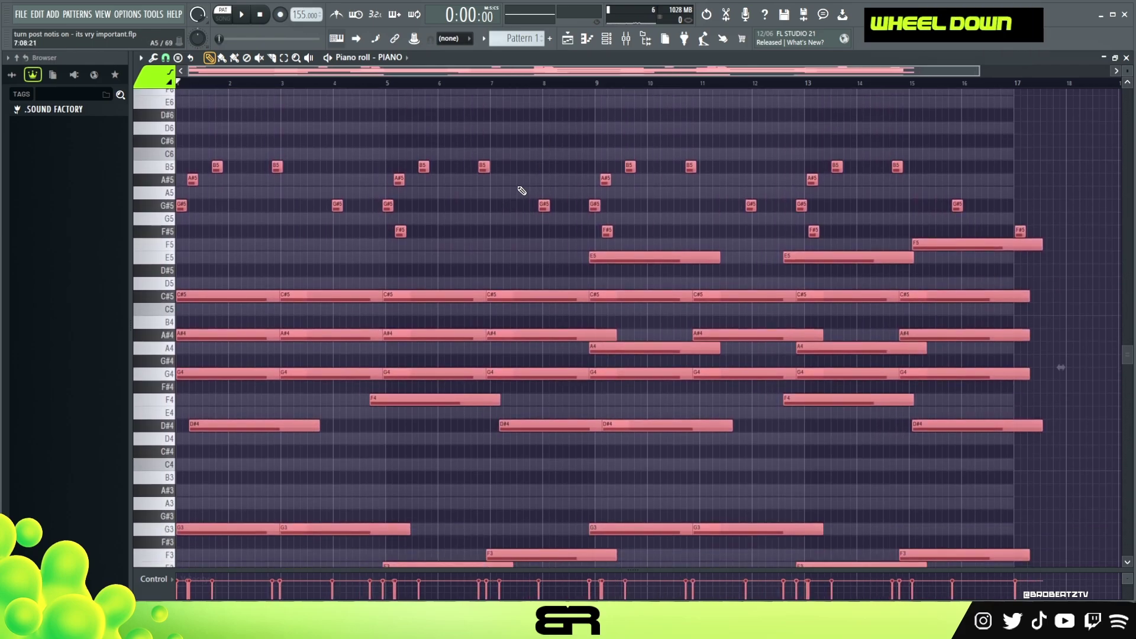
{"action": "right_click", "coordinate": [633, 154]}
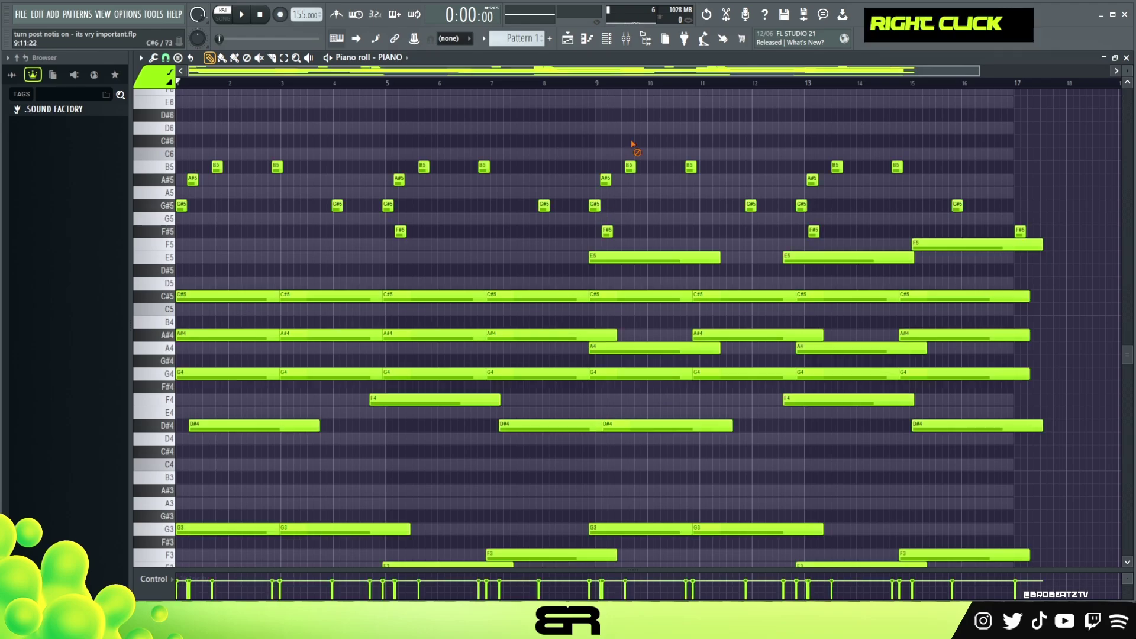
Select all the notes in the PIANO piano roll and delete them
{"action": "scroll", "coordinate": [595, 92], "scroll_direction": "down", "scroll_amount": 1}
{"action": "left_click_drag", "start_coordinate": [949, 147], "coordinate": [184, 565], "text": "ctrl"}
{"action": "key", "text": "Delete"}
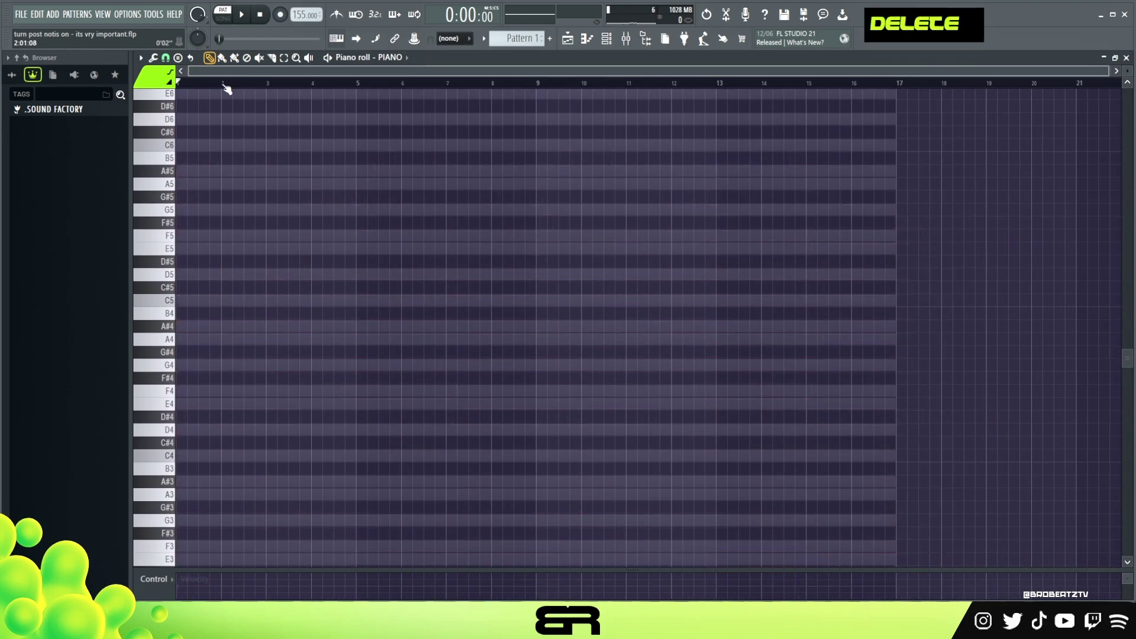
Draw a D5 note at the start of bar 1 and select it
{"action": "scroll", "coordinate": [234, 83], "scroll_direction": "up", "scroll_amount": 2}
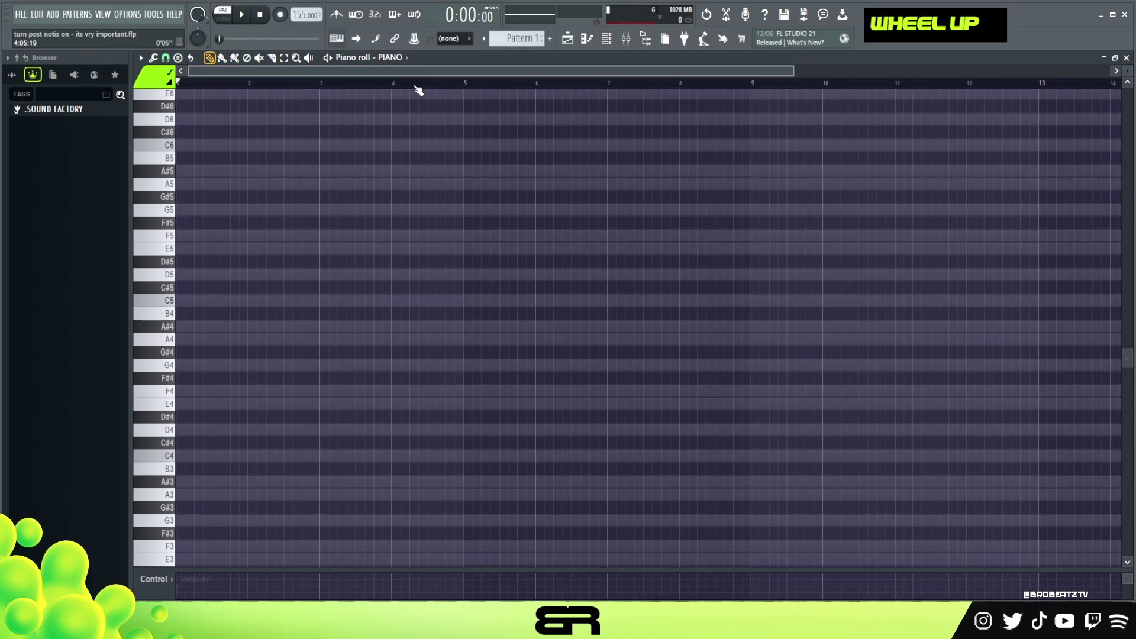
{"action": "scroll", "coordinate": [317, 72], "scroll_direction": "up", "scroll_amount": 1}
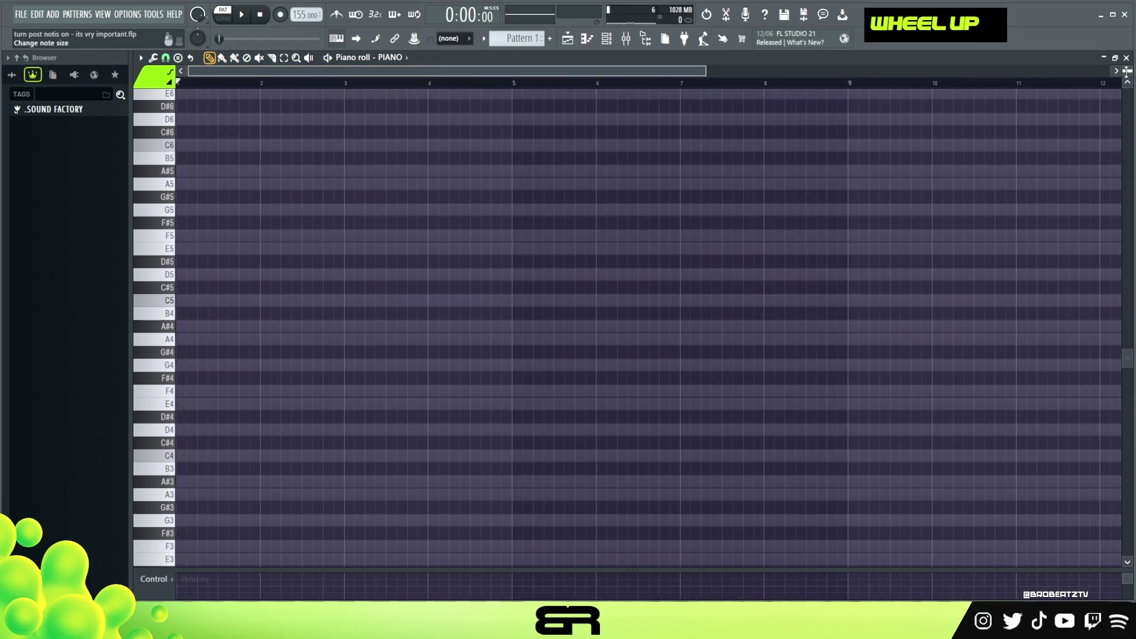
{"action": "scroll", "coordinate": [1127, 70], "scroll_direction": "up", "scroll_amount": 1}
{"action": "left_click_drag", "start_coordinate": [706, 71], "coordinate": [507, 81]}
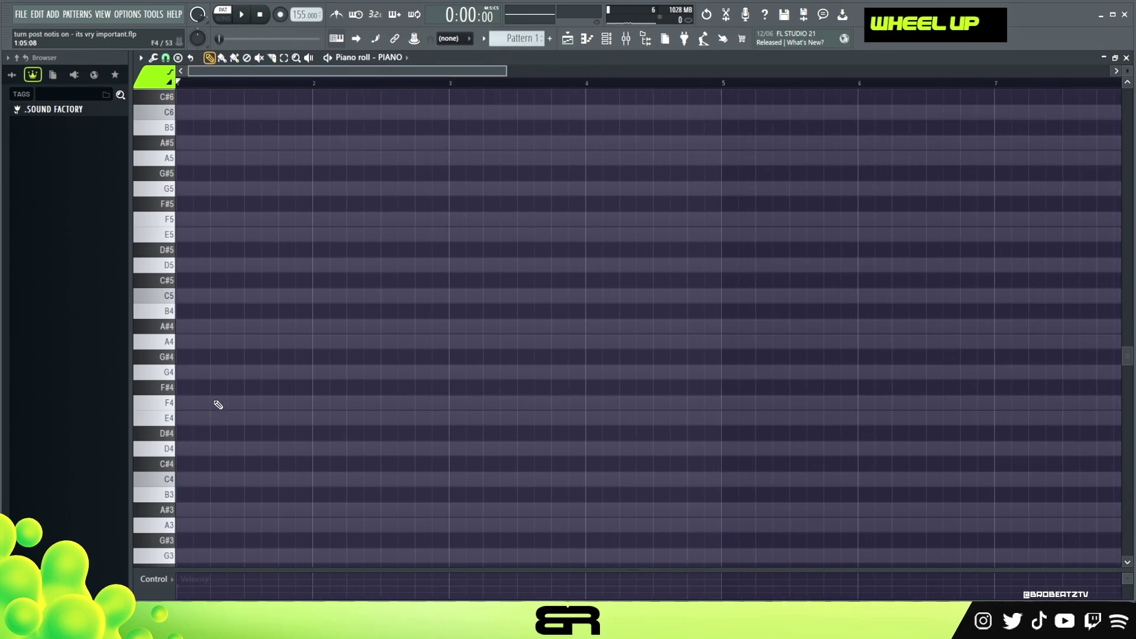
{"action": "scroll", "coordinate": [223, 421], "scroll_direction": "up", "scroll_amount": 1}
{"action": "scroll", "coordinate": [221, 430], "scroll_direction": "down", "scroll_amount": 1}
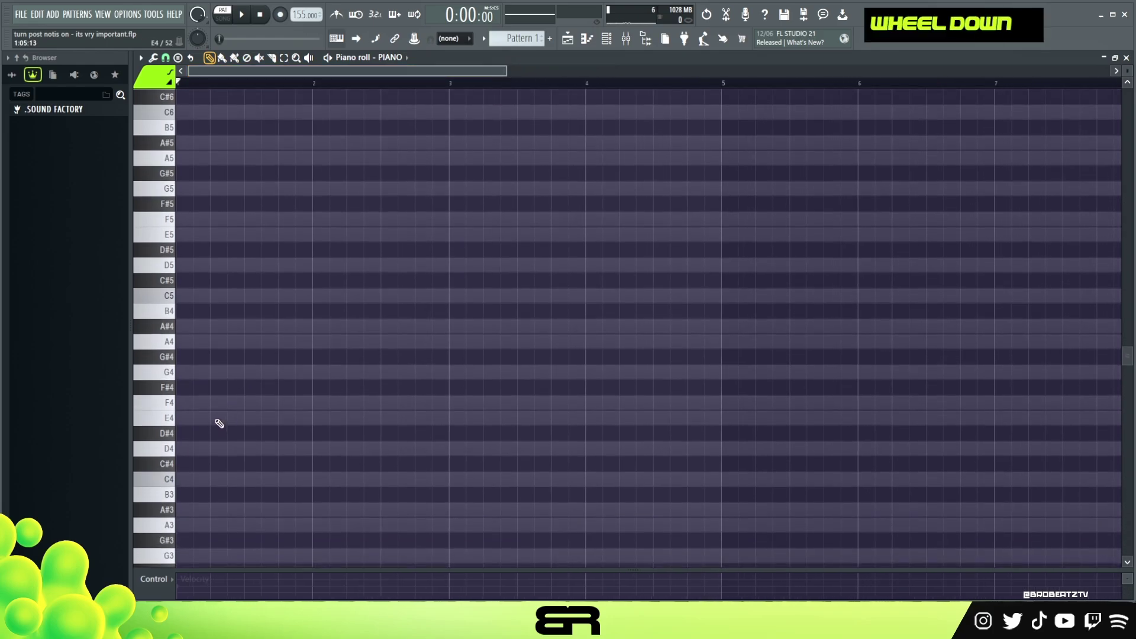
{"action": "scroll", "coordinate": [219, 424], "scroll_direction": "up", "scroll_amount": 2}
{"action": "double_click", "coordinate": [193, 357]}
{"action": "left_click", "coordinate": [267, 351], "text": "ctrl"}
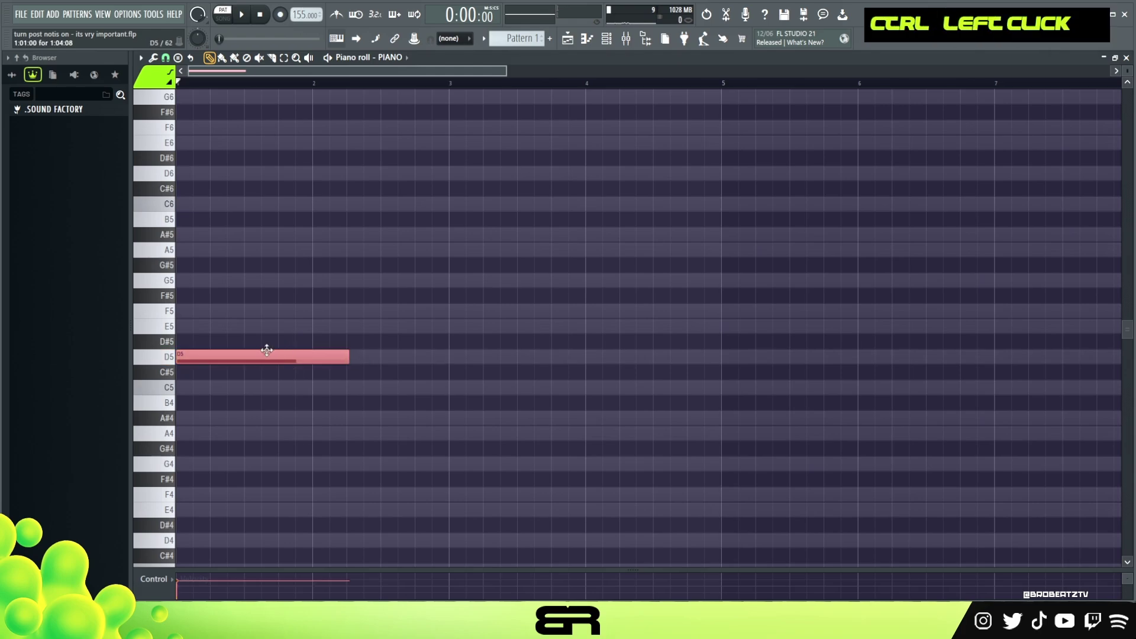
{"action": "key", "text": "shift+2"}
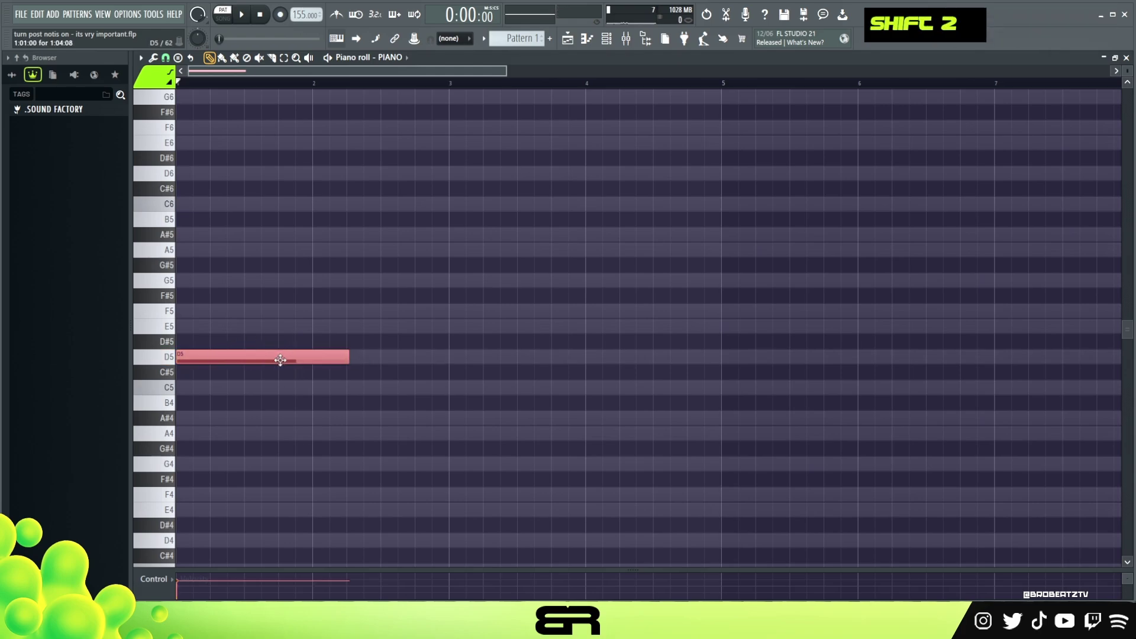
{"action": "left_click", "coordinate": [436, 356], "text": "ctrl"}
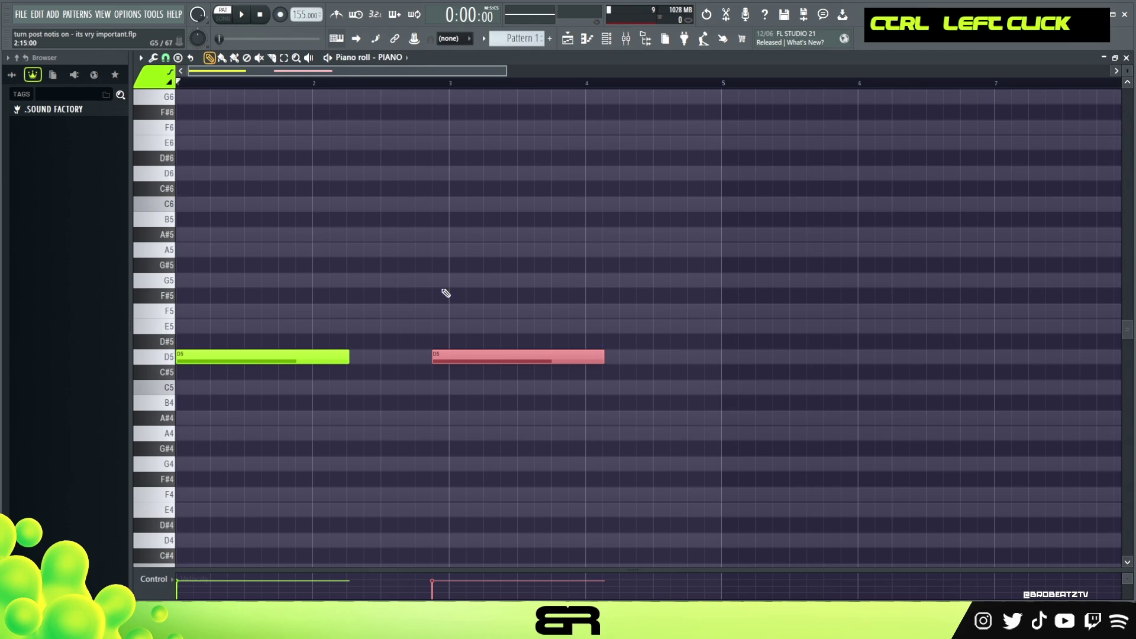
{"action": "right_click", "coordinate": [461, 357]}
Copy the D5 note up to F5 and A5 to build a D minor chord in bar 1
{"action": "left_click", "coordinate": [209, 350], "text": "ctrl"}
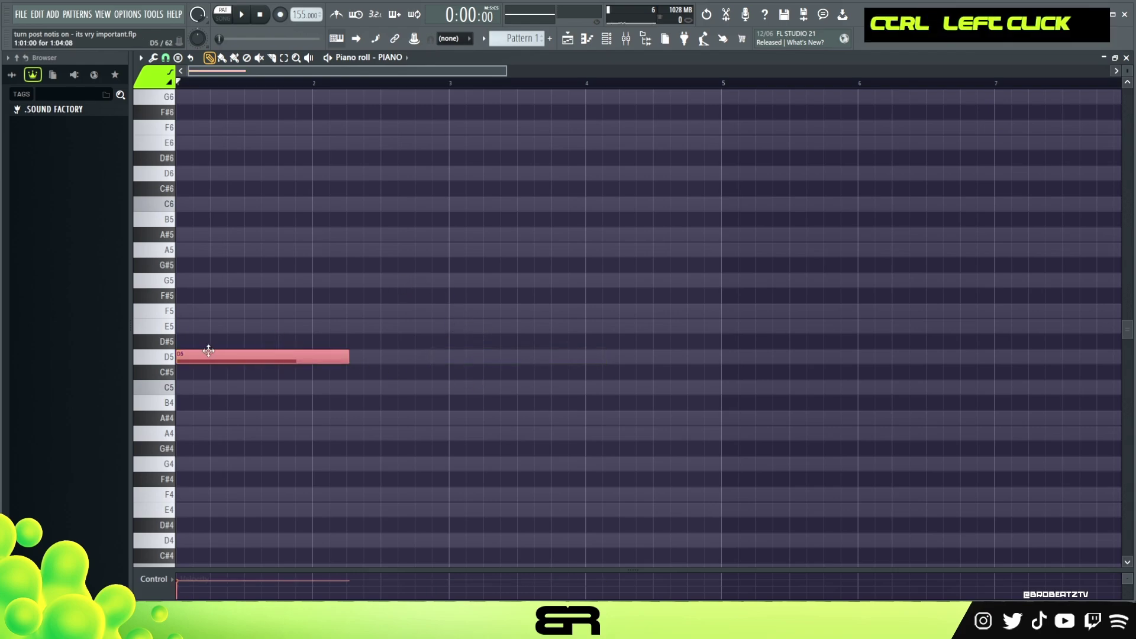
{"action": "left_click_drag", "start_coordinate": [208, 351], "coordinate": [375, 402], "text": "shift"}
{"action": "right_click", "coordinate": [232, 269], "text": "alt"}
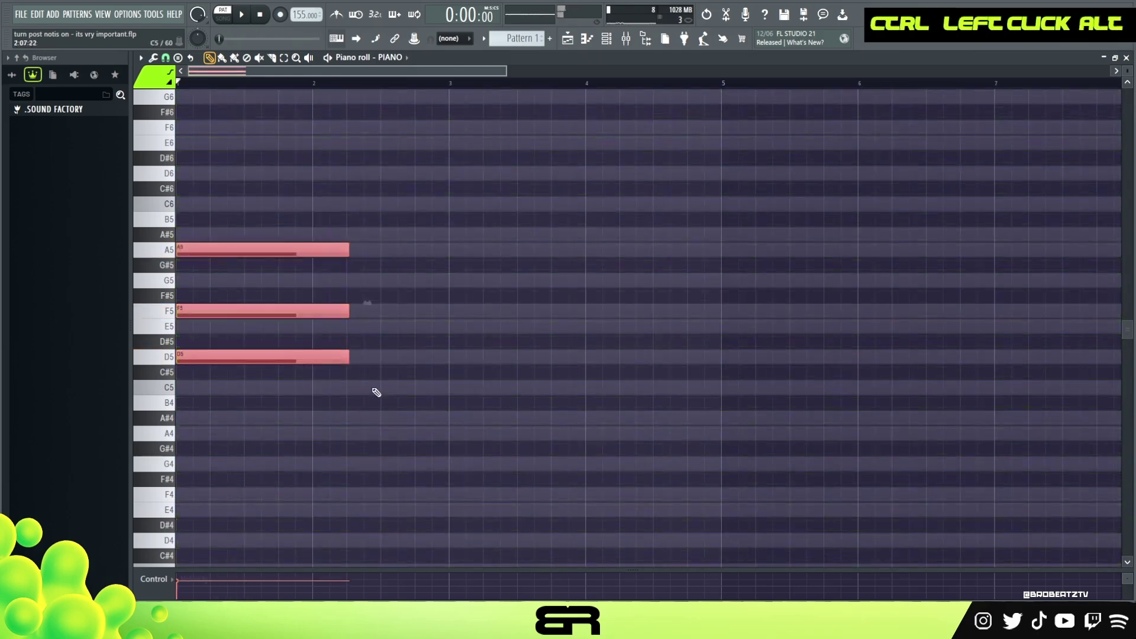
Shorten the three chord notes to one bar and quantize them so they end exactly at bar 2
{"action": "left_click_drag", "start_coordinate": [348, 250], "coordinate": [315, 254]}
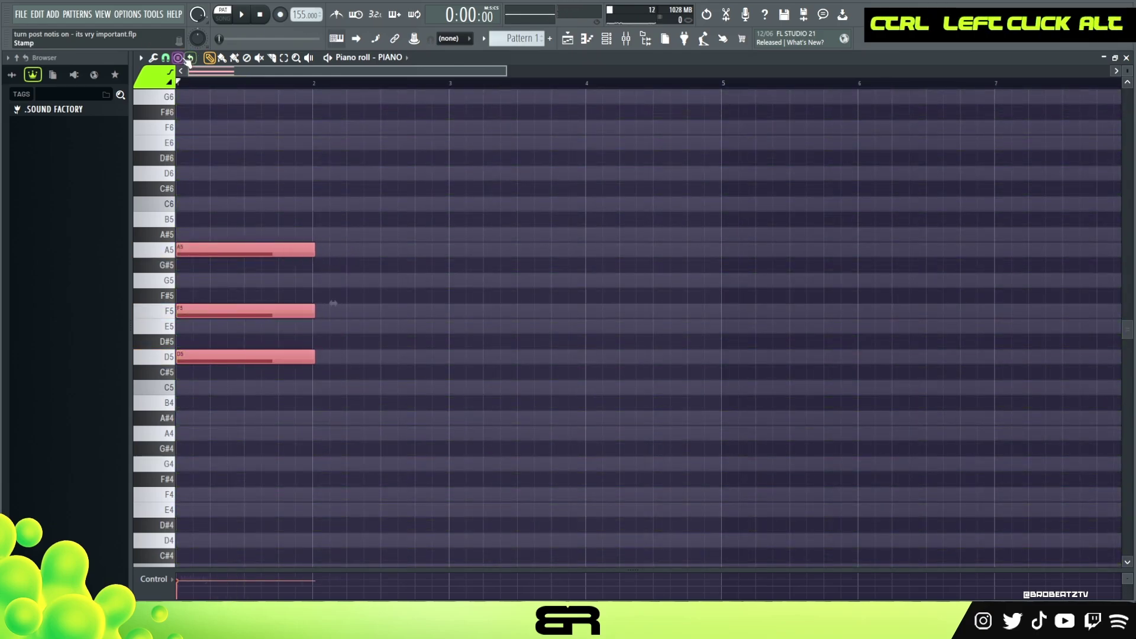
{"action": "left_click", "coordinate": [179, 58]}
{"action": "left_click", "coordinate": [192, 22]}
{"action": "left_click_drag", "start_coordinate": [435, 279], "coordinate": [347, 363]}
{"action": "right_click", "coordinate": [349, 249]}
{"action": "left_click_drag", "start_coordinate": [347, 251], "coordinate": [299, 393], "text": "ctrl"}
{"action": "key", "text": "ctrl+q"}
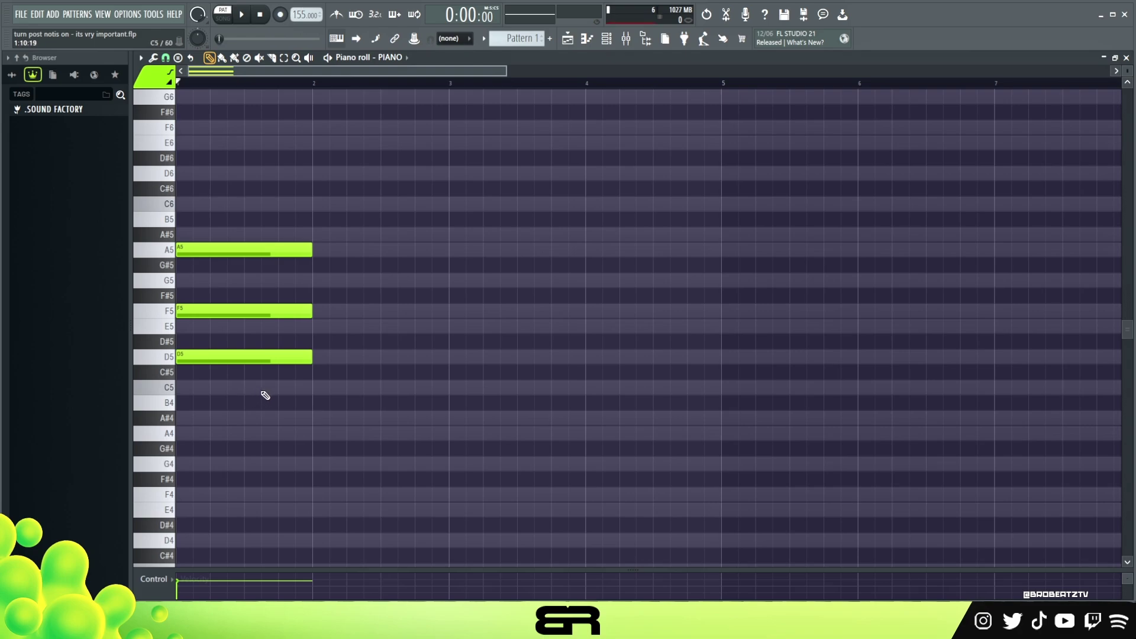
Select the chord's A5 and D5 notes and copy them one octave down to A4 and D4
{"action": "left_click", "coordinate": [254, 250], "text": "ctrl"}
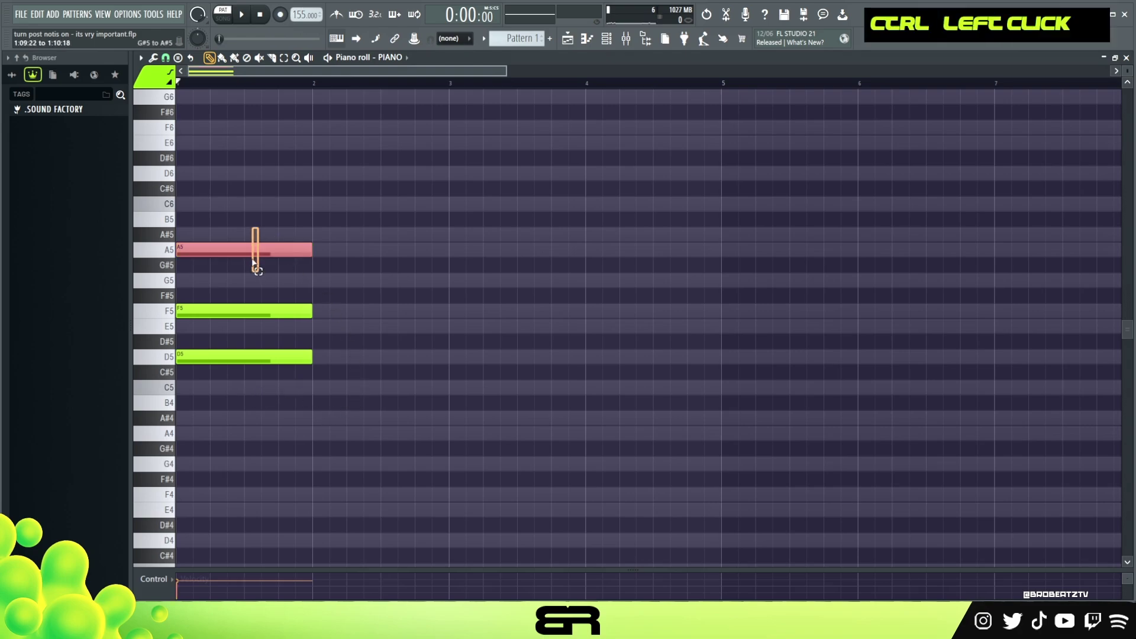
{"action": "left_click_drag", "start_coordinate": [257, 335], "coordinate": [175, 352]}
{"action": "key", "text": "ctrl+Down"}
{"action": "scroll", "coordinate": [208, 350], "scroll_direction": "down", "scroll_amount": 1}
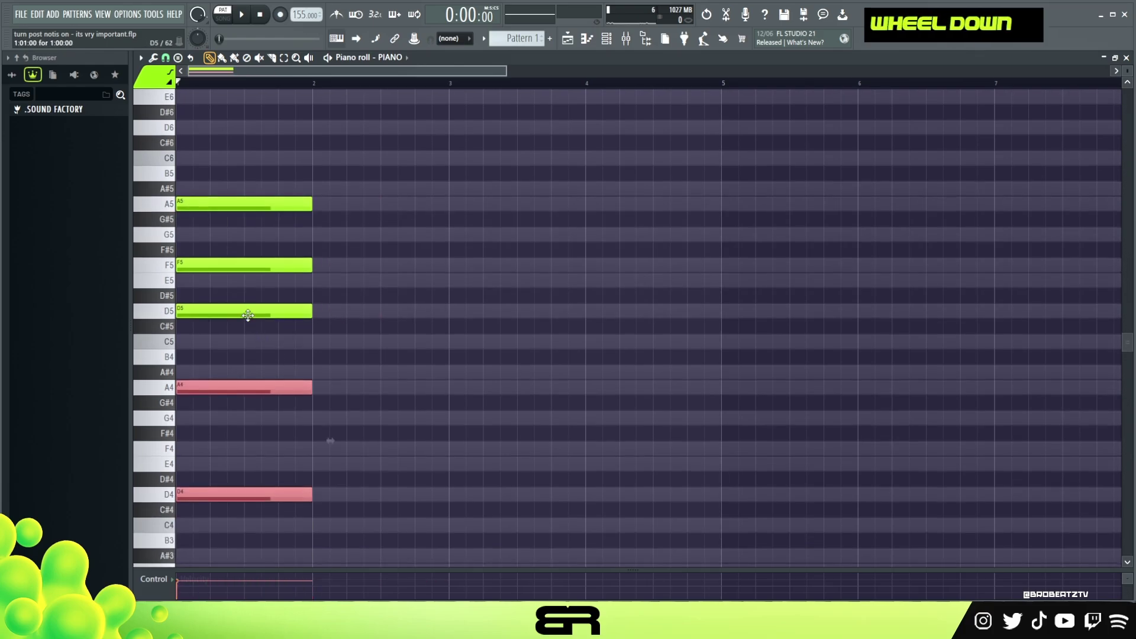
Try the chord's F5 note one octave higher at F6, and return it to F5
{"action": "right_click", "coordinate": [240, 318], "text": "alt"}
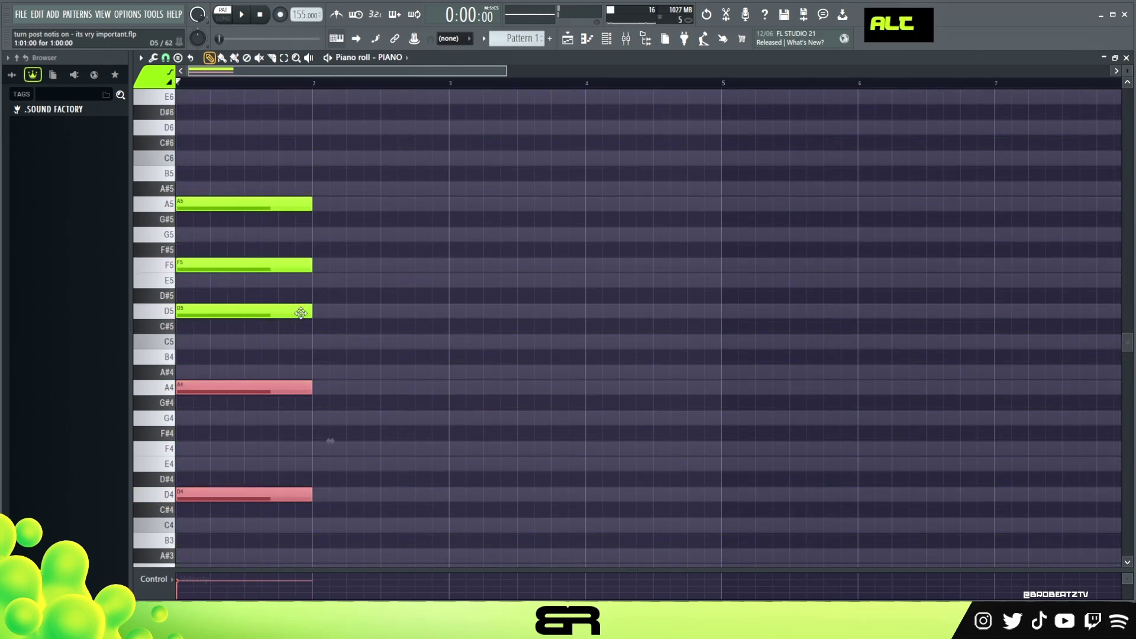
{"action": "left_click", "coordinate": [241, 264], "text": "ctrl"}
{"action": "key", "text": "ctrl+Up"}
{"action": "scroll", "coordinate": [257, 262], "scroll_direction": "up", "scroll_amount": 3}
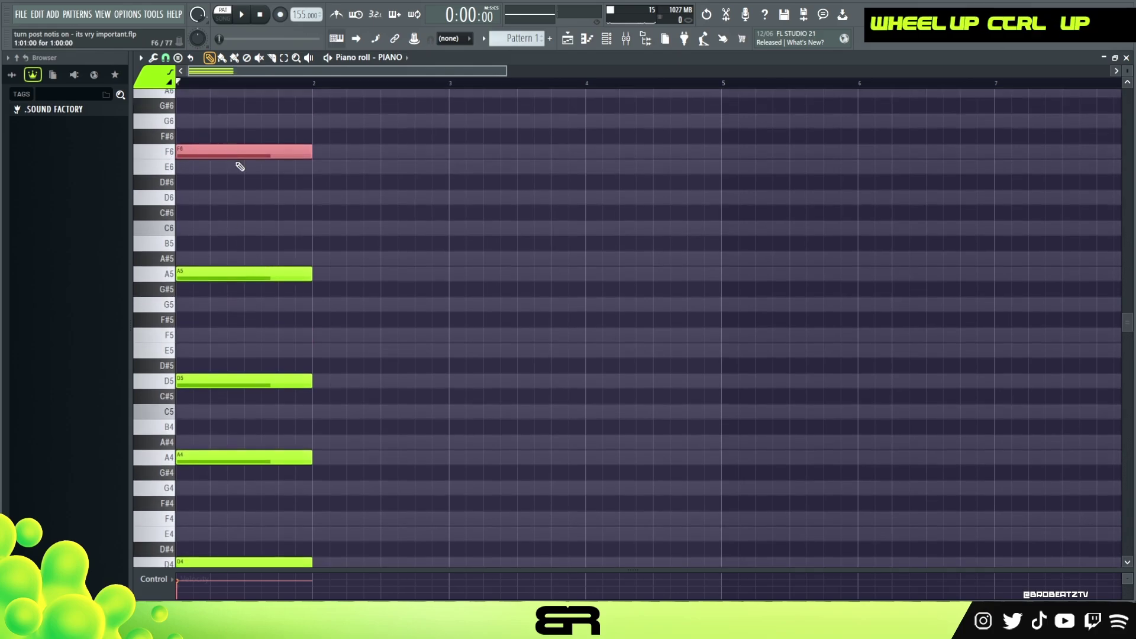
{"action": "right_click", "coordinate": [229, 224], "text": "alt"}
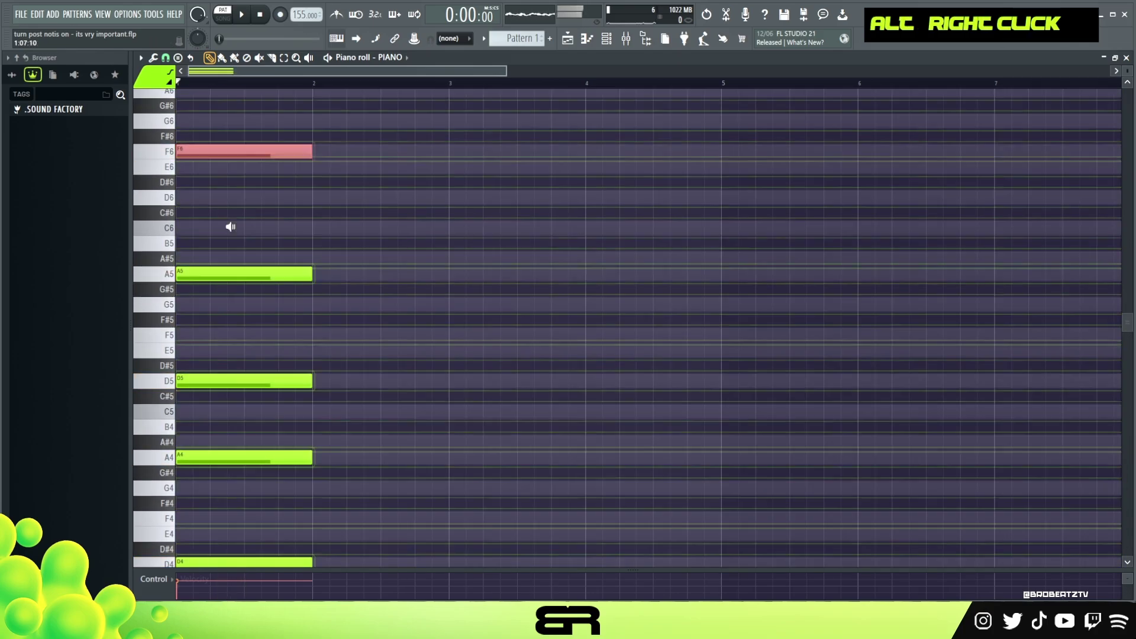
{"action": "key", "text": "ctrl+Down"}
{"action": "scroll", "coordinate": [307, 209], "scroll_direction": "down", "scroll_amount": 3}
{"action": "right_click", "coordinate": [248, 269], "text": "alt"}
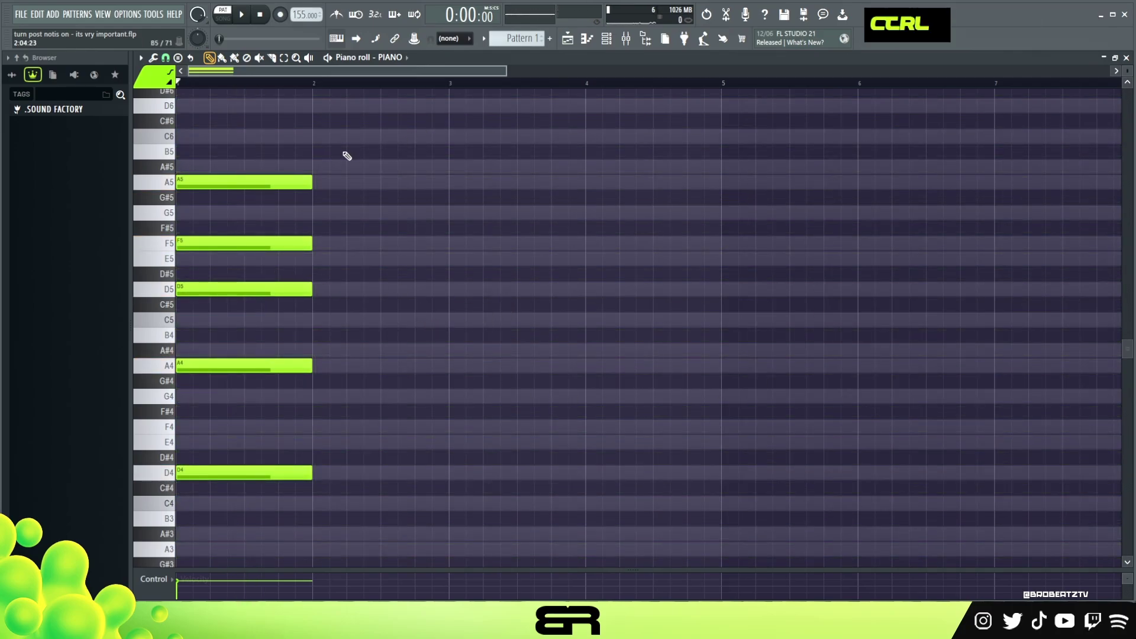
Lengthen all five chord notes so they end exactly at bar 5
{"action": "left_click_drag", "start_coordinate": [345, 155], "coordinate": [290, 493], "text": "ctrl"}
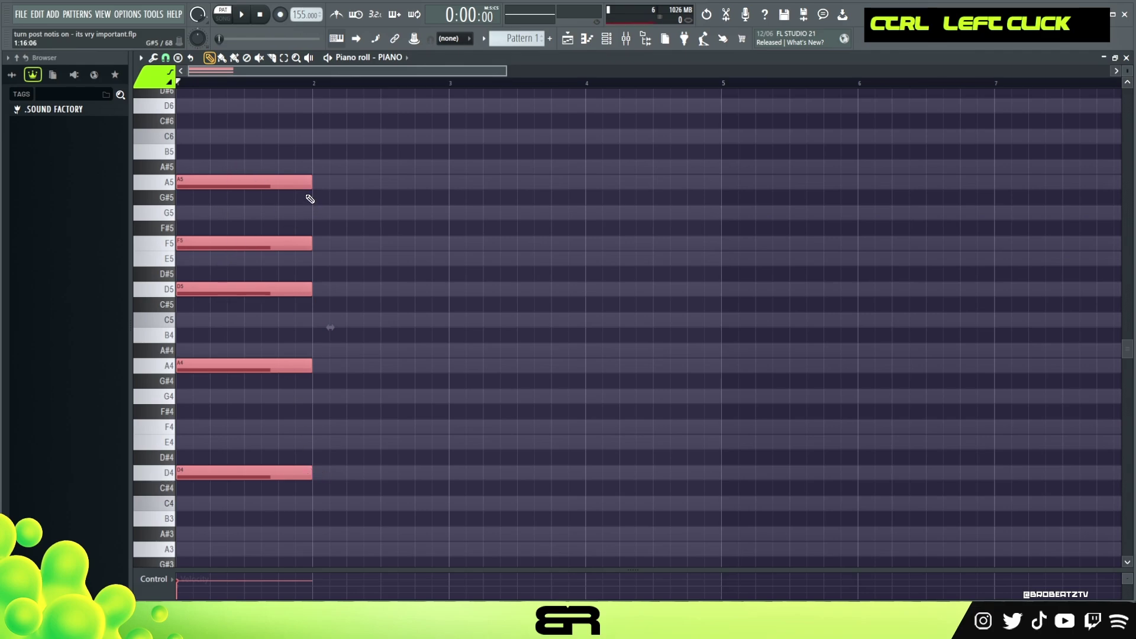
{"action": "left_click_drag", "start_coordinate": [310, 184], "coordinate": [741, 187]}
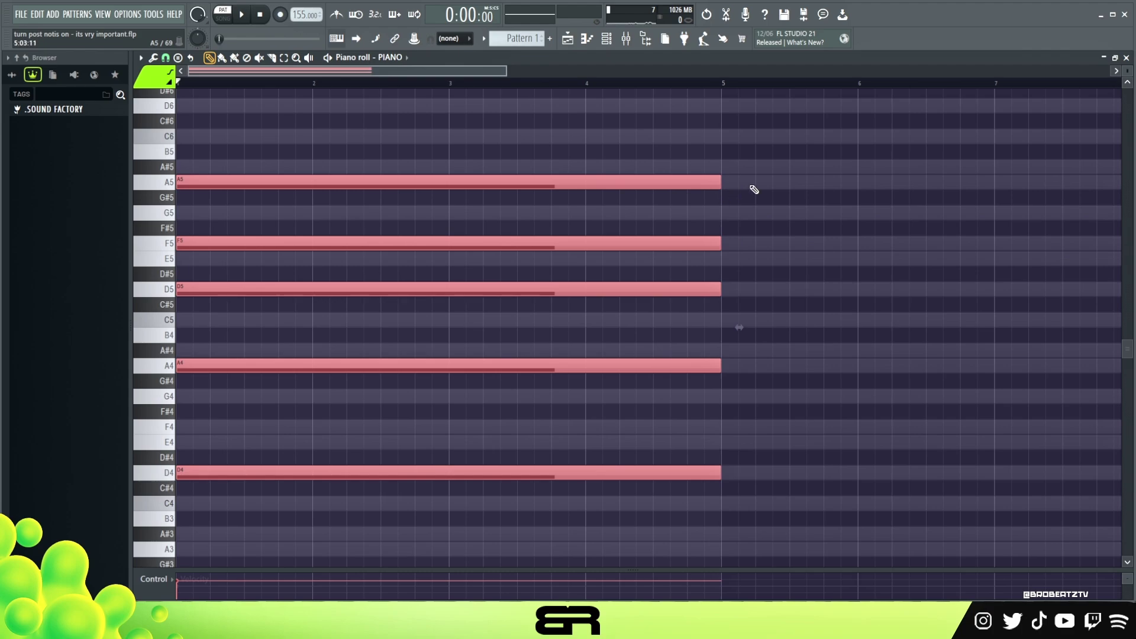
{"action": "right_click", "coordinate": [744, 193]}
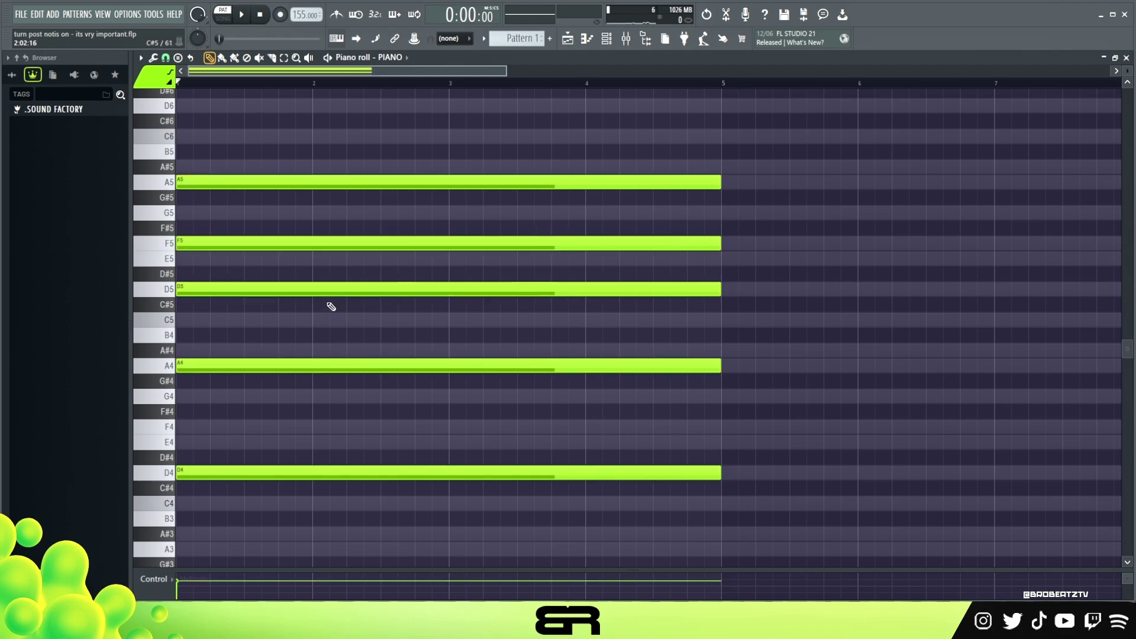
Draw a four-note test melody of F6, F6, E6 and F6 across bar 2 and play it over the chord
{"action": "scroll", "coordinate": [329, 309], "scroll_direction": "up", "scroll_amount": 4}
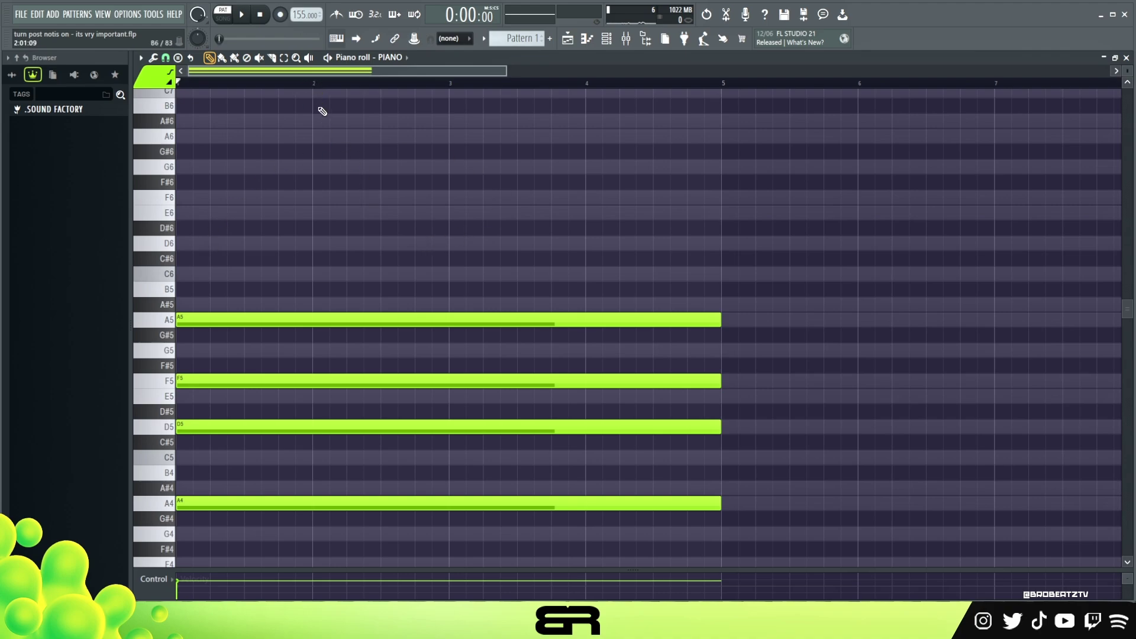
{"action": "left_click", "coordinate": [315, 87]}
{"action": "left_click", "coordinate": [380, 87]}
{"action": "left_click", "coordinate": [446, 87]}
{"action": "left_click", "coordinate": [314, 197]}
{"action": "left_click_drag", "start_coordinate": [857, 198], "coordinate": [349, 199]}
{"action": "left_click", "coordinate": [363, 197]}
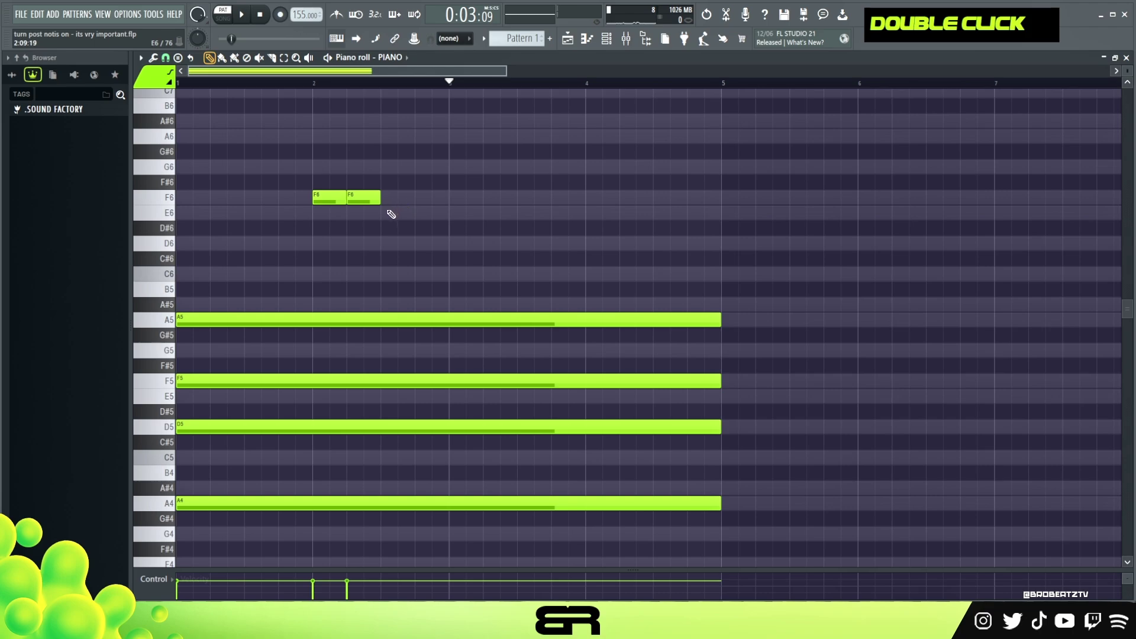
{"action": "left_click", "coordinate": [393, 213]}
{"action": "left_click", "coordinate": [427, 198]}
{"action": "left_click", "coordinate": [311, 87]}
{"action": "key", "text": "space"}
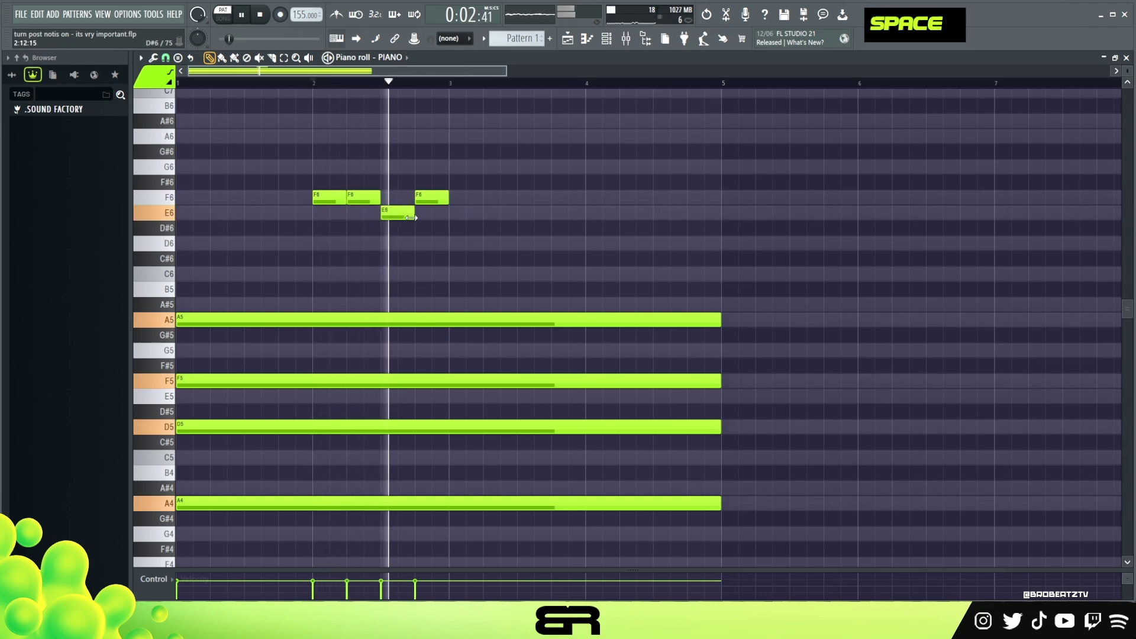
{"action": "key", "text": "space"}
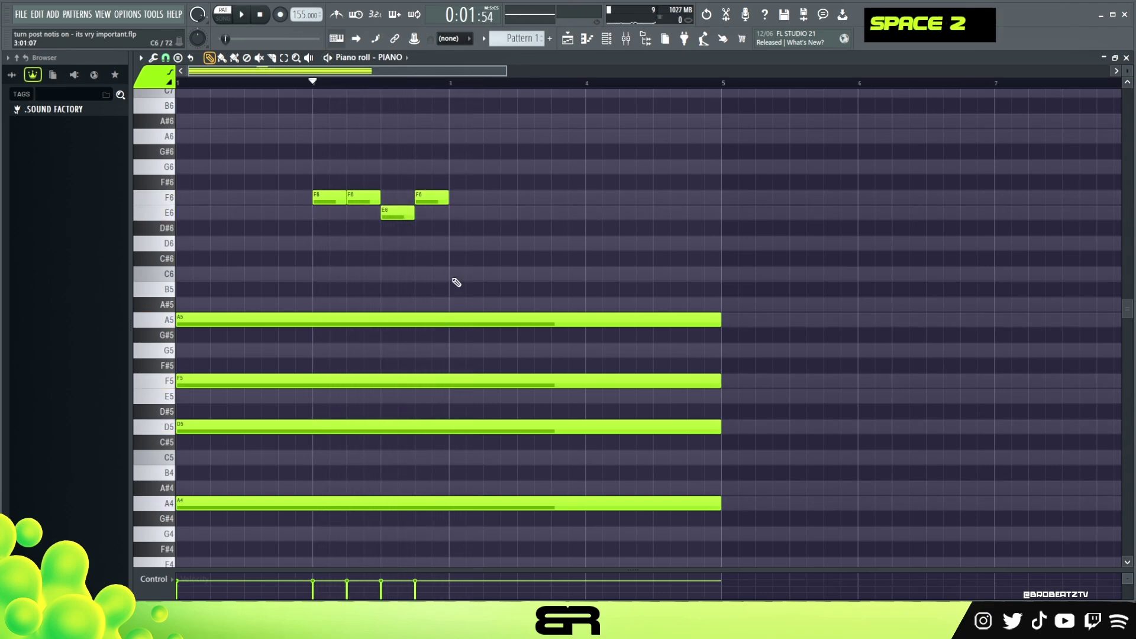
Remove the E6 melody note, shift the second F6 midway between the other two, and play it back
{"action": "left_click_drag", "start_coordinate": [467, 220], "coordinate": [364, 149]}
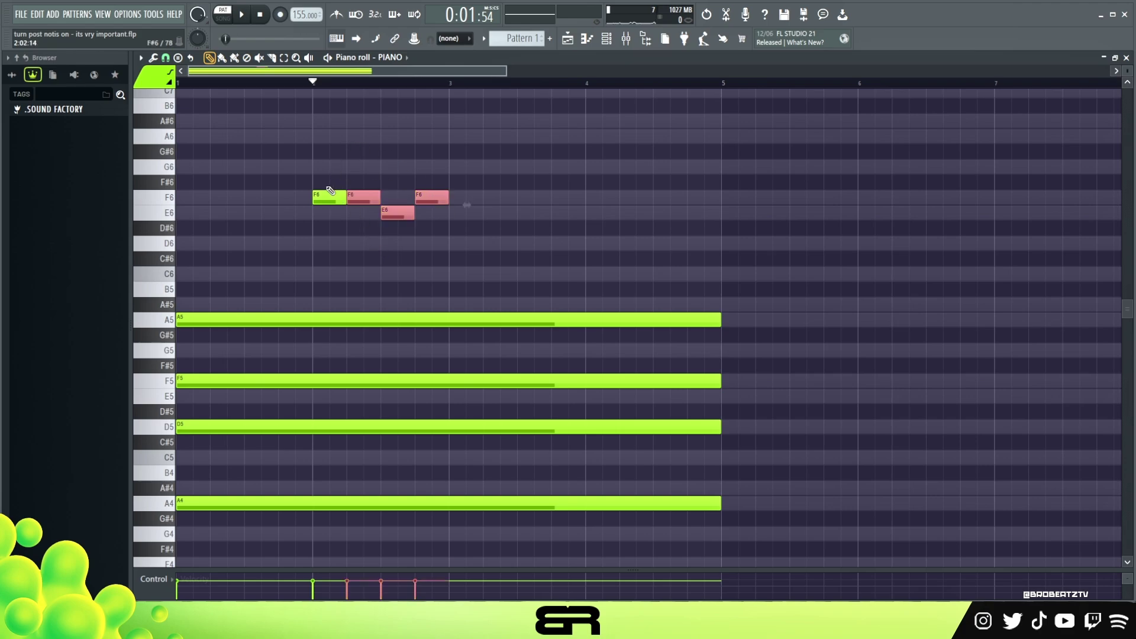
{"action": "right_click", "coordinate": [362, 213]}
{"action": "left_click_drag", "start_coordinate": [358, 197], "coordinate": [375, 197]}
{"action": "right_click", "coordinate": [393, 213]}
{"action": "key", "text": "space"}
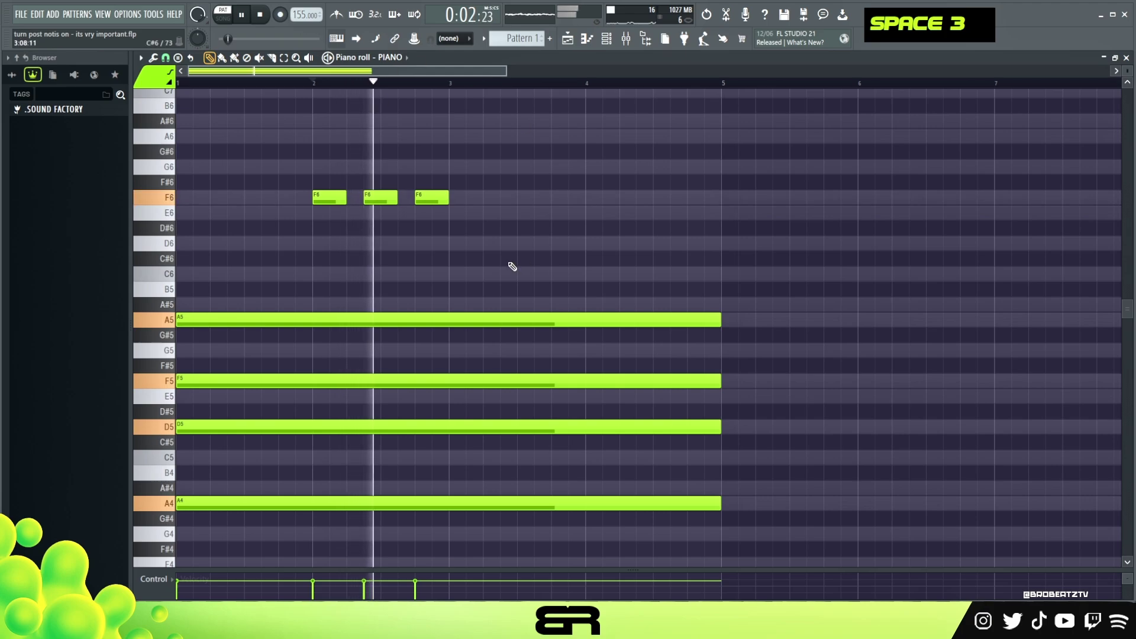
{"action": "key", "text": "space"}
{"action": "left_click_drag", "start_coordinate": [464, 190], "coordinate": [358, 220]}
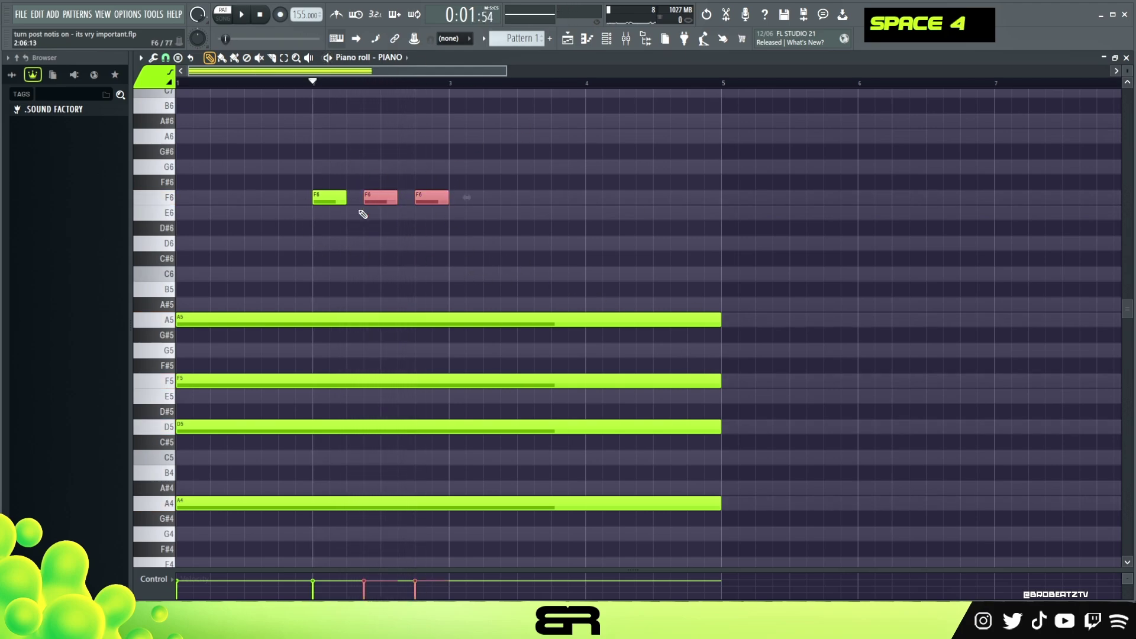
{"action": "right_click", "coordinate": [362, 200]}
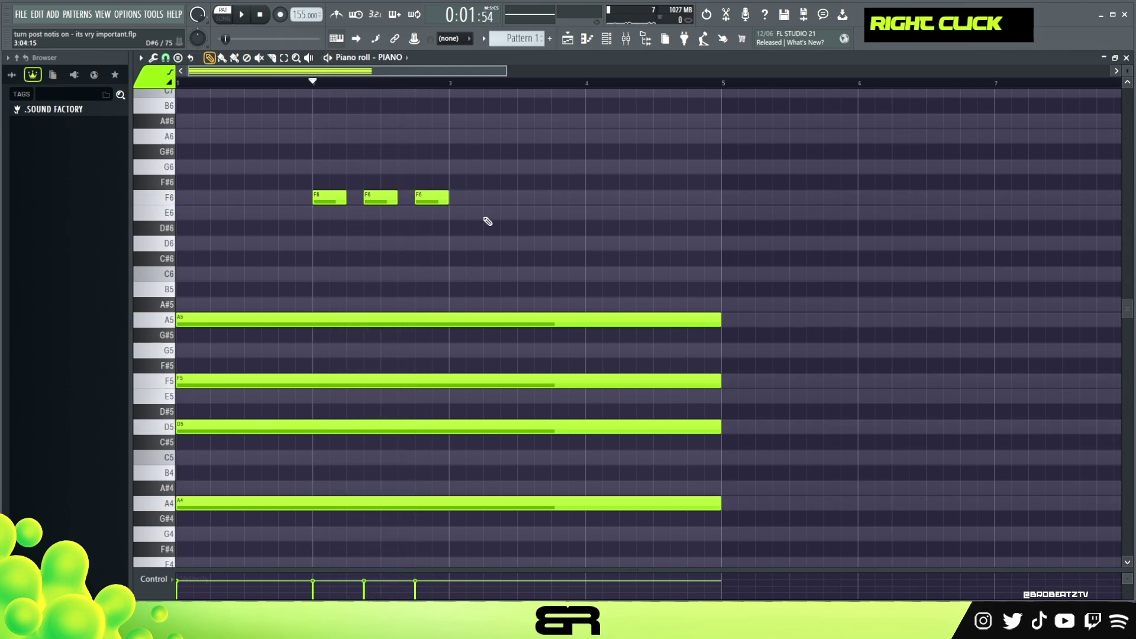
Delete the three F6 test notes from bar 2
{"action": "left_click_drag", "start_coordinate": [479, 185], "coordinate": [322, 208]}
{"action": "key", "text": "Delete"}
{"action": "scroll", "coordinate": [306, 146], "scroll_direction": "down", "scroll_amount": 2}
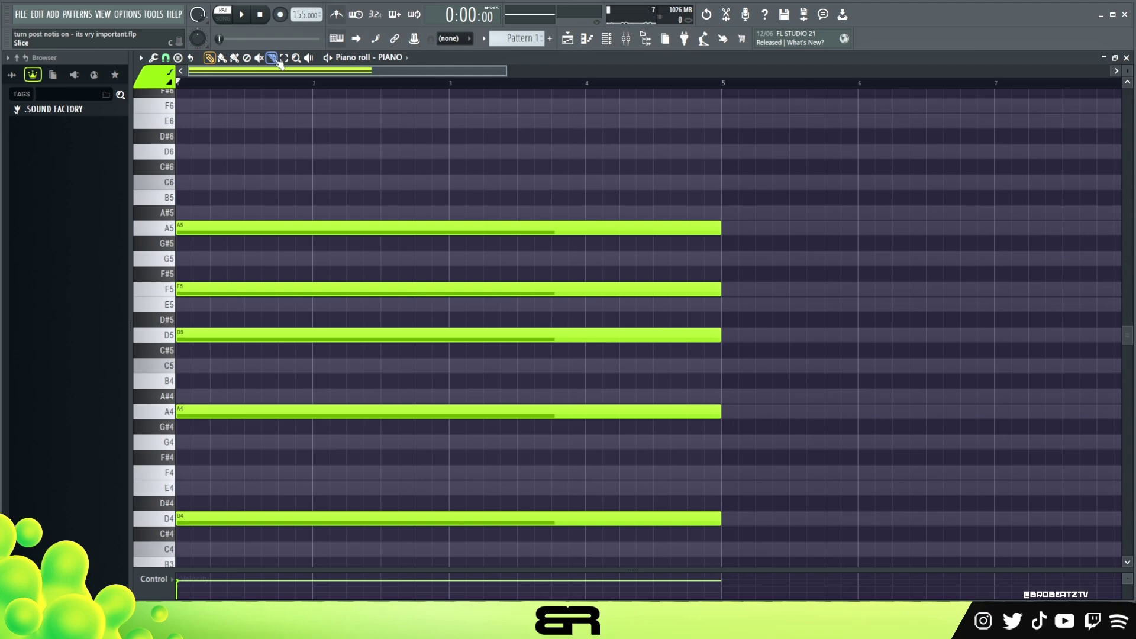
Slice the upper four chord notes at step 15 of bar 1 and step 5 of bar 2, leaving D4 whole
{"action": "key", "text": "space"}
{"action": "key", "text": "space"}
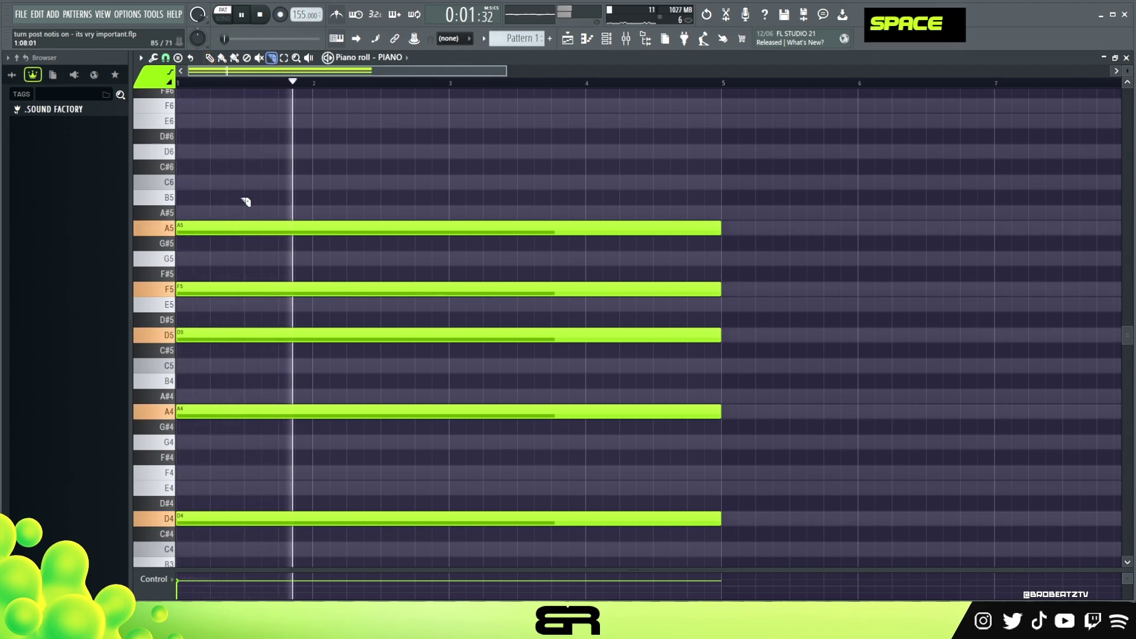
{"action": "left_click_drag", "start_coordinate": [297, 204], "coordinate": [296, 445]}
{"action": "key", "text": "space"}
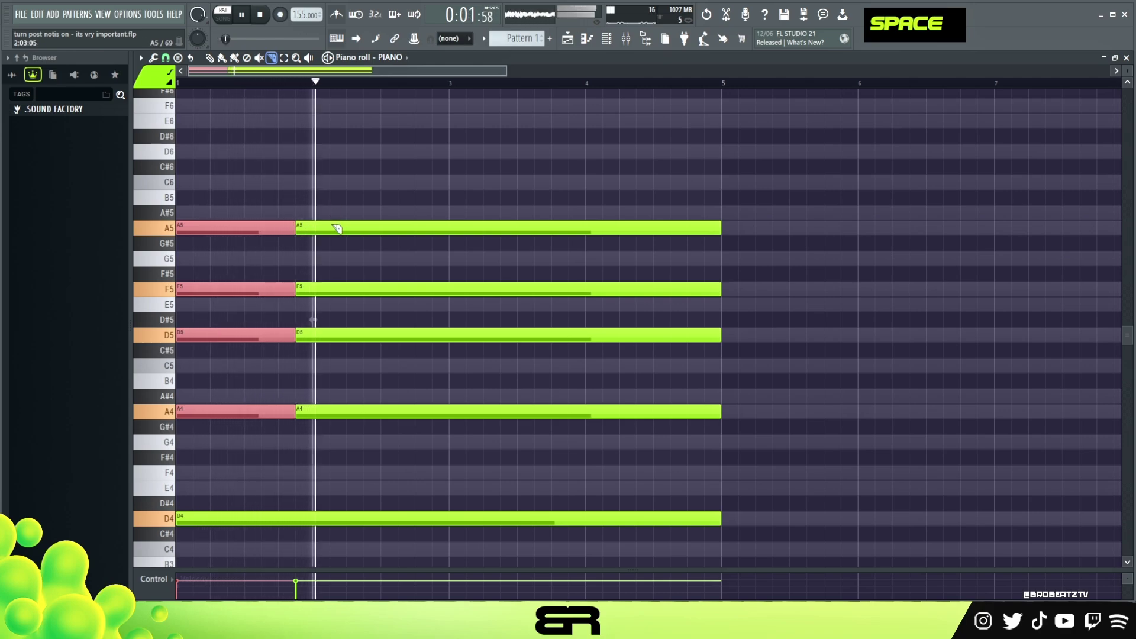
{"action": "key", "text": "space"}
{"action": "left_click_drag", "start_coordinate": [365, 203], "coordinate": [355, 443]}
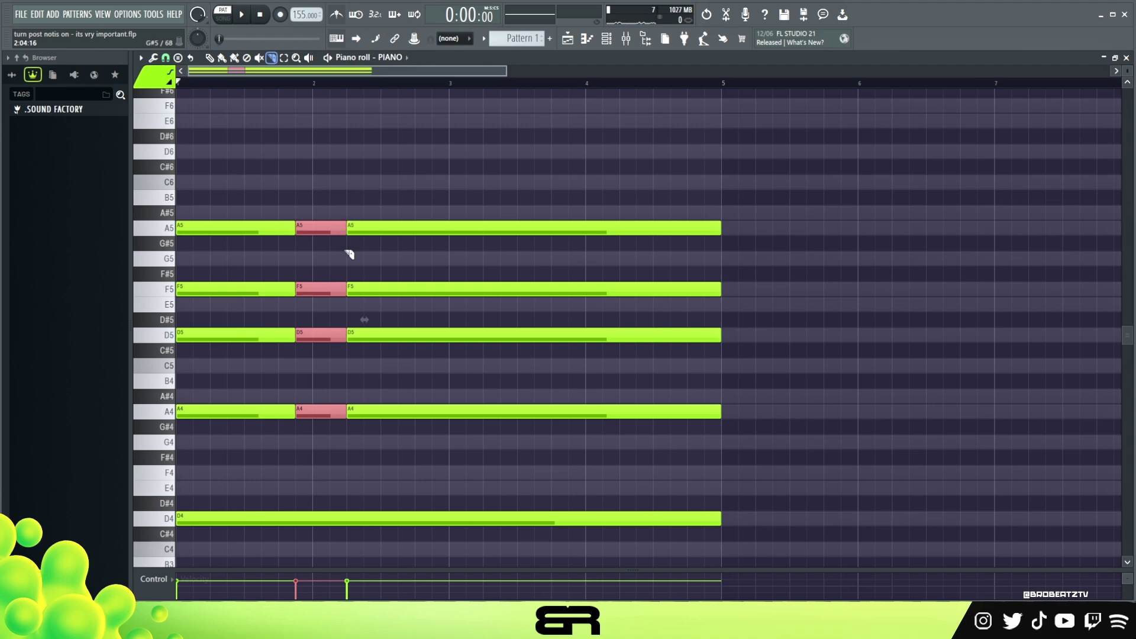
{"action": "right_click", "coordinate": [349, 277]}
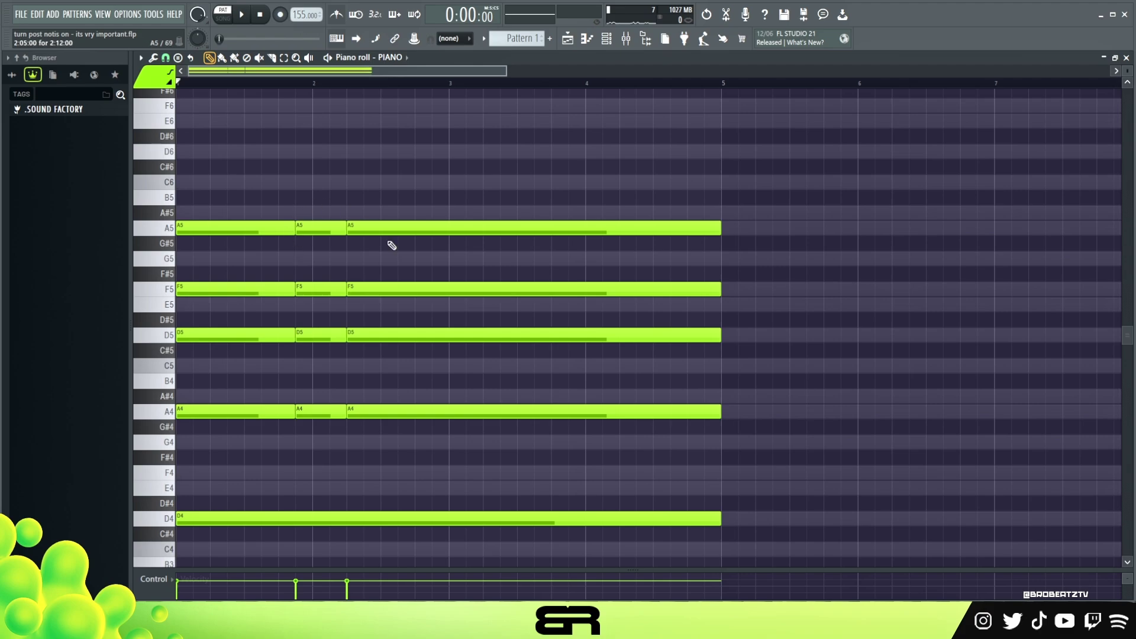
Try raising the short middle slice of A5 to C6 and play it back
{"action": "left_click_drag", "start_coordinate": [217, 208], "coordinate": [478, 251]}
{"action": "right_click", "coordinate": [464, 263]}
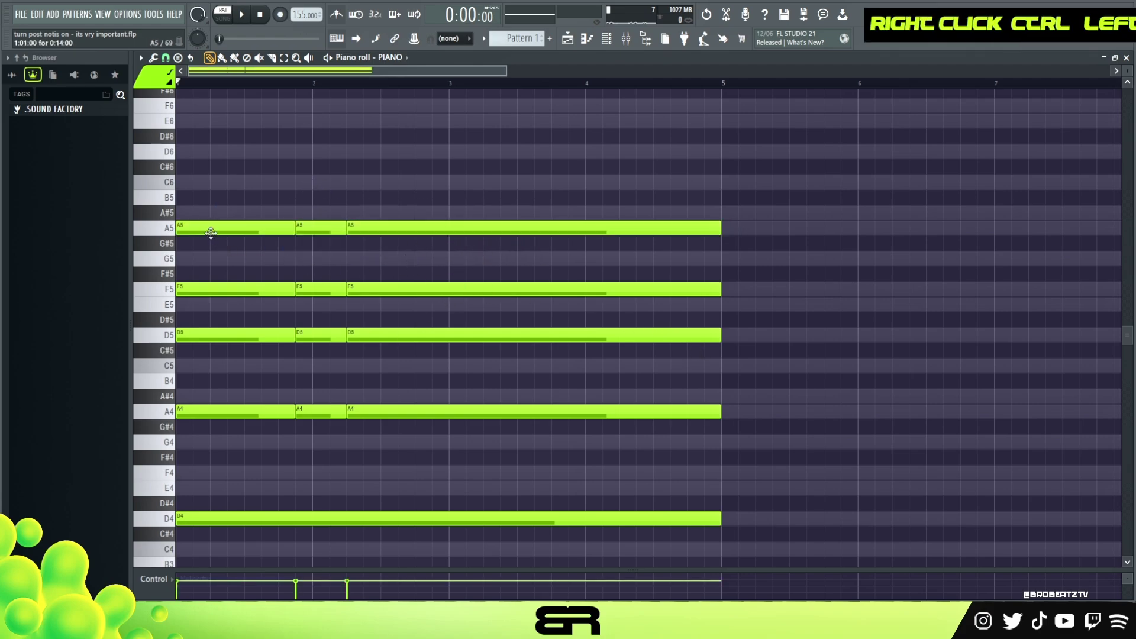
{"action": "left_click", "coordinate": [255, 226]}
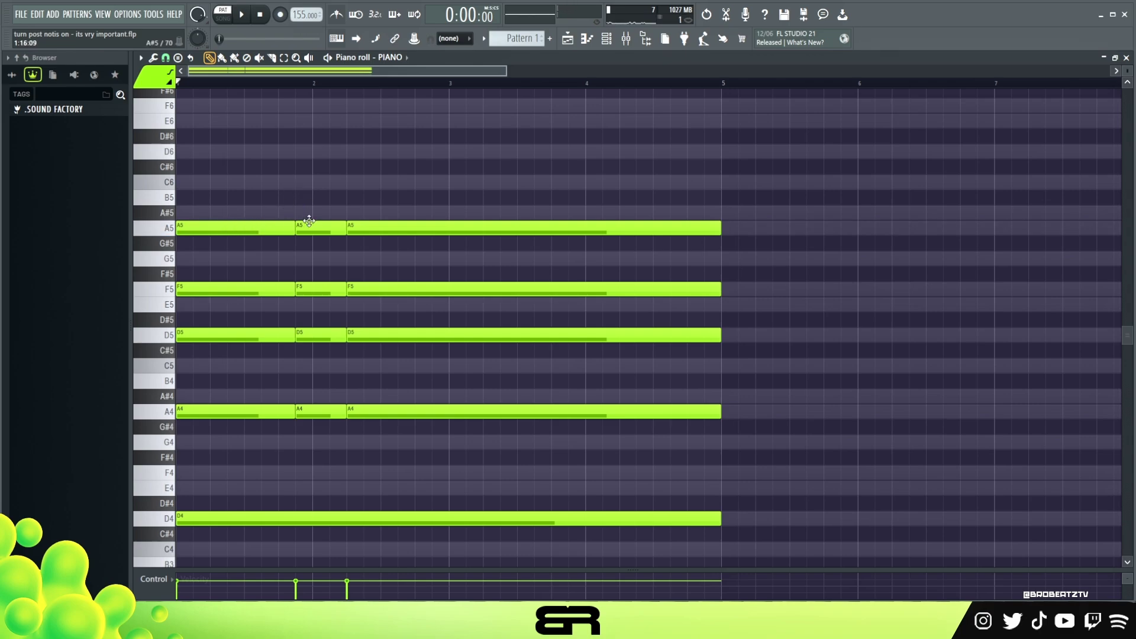
{"action": "left_click_drag", "start_coordinate": [312, 223], "coordinate": [314, 178]}
{"action": "key", "text": "space"}
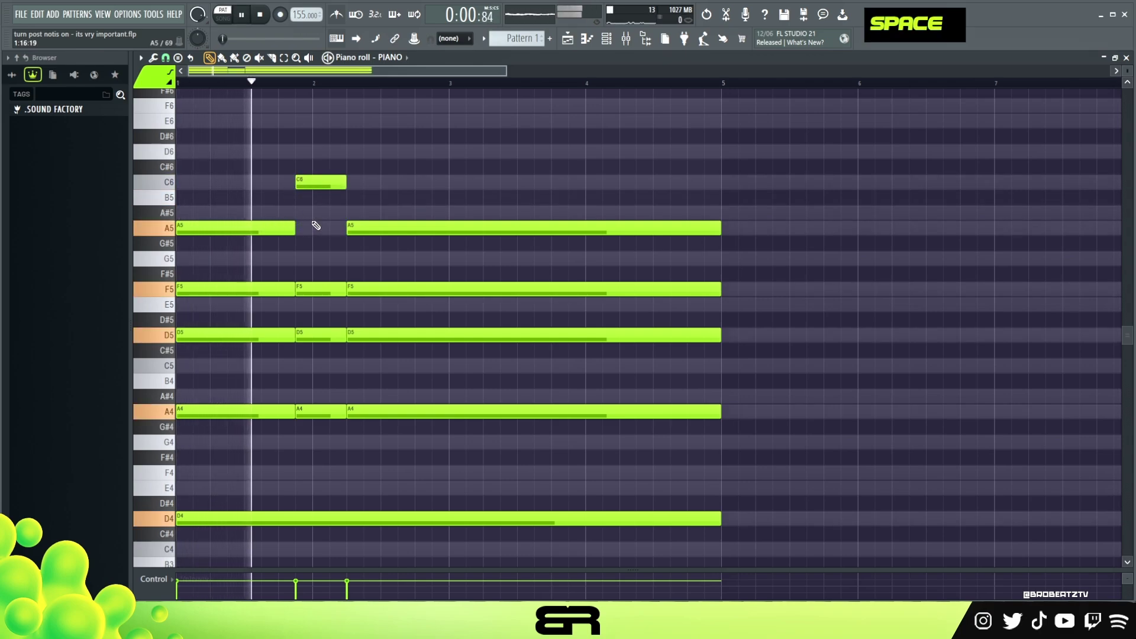
{"action": "key", "text": "space"}
Change the short middle chord to G5, E5 and C5, removing its A4, and play it back
{"action": "left_click_drag", "start_coordinate": [316, 182], "coordinate": [325, 364]}
{"action": "right_click", "coordinate": [272, 253]}
{"action": "left_click_drag", "start_coordinate": [323, 288], "coordinate": [325, 356]}
{"action": "left_click_drag", "start_coordinate": [323, 350], "coordinate": [323, 365]}
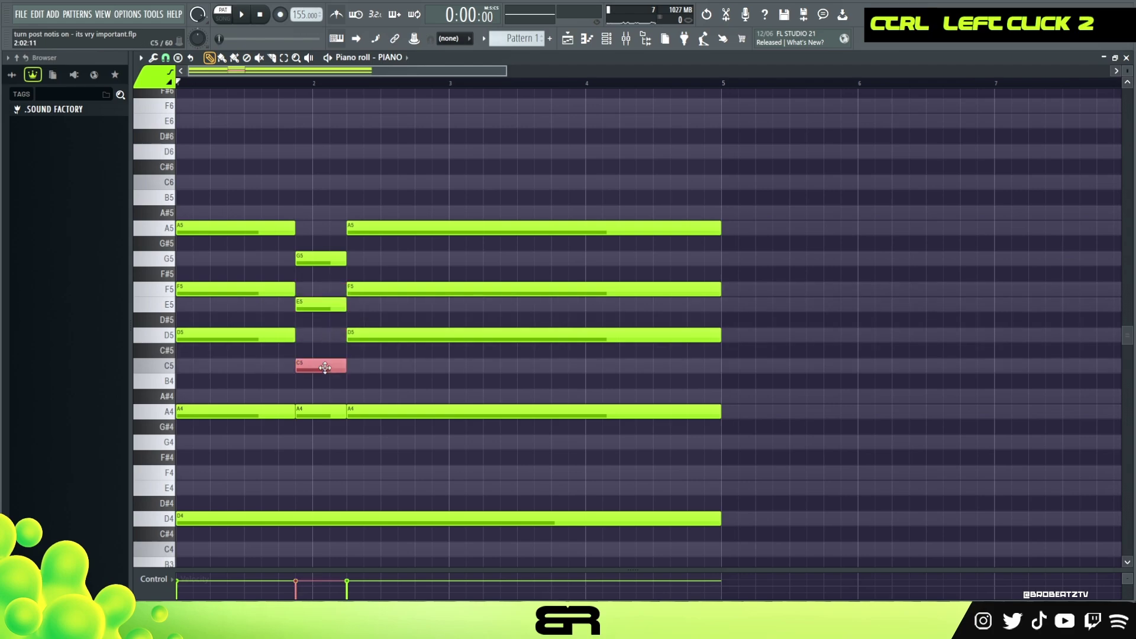
{"action": "right_click", "coordinate": [337, 389]}
{"action": "right_click", "coordinate": [338, 412]}
{"action": "key", "text": "space"}
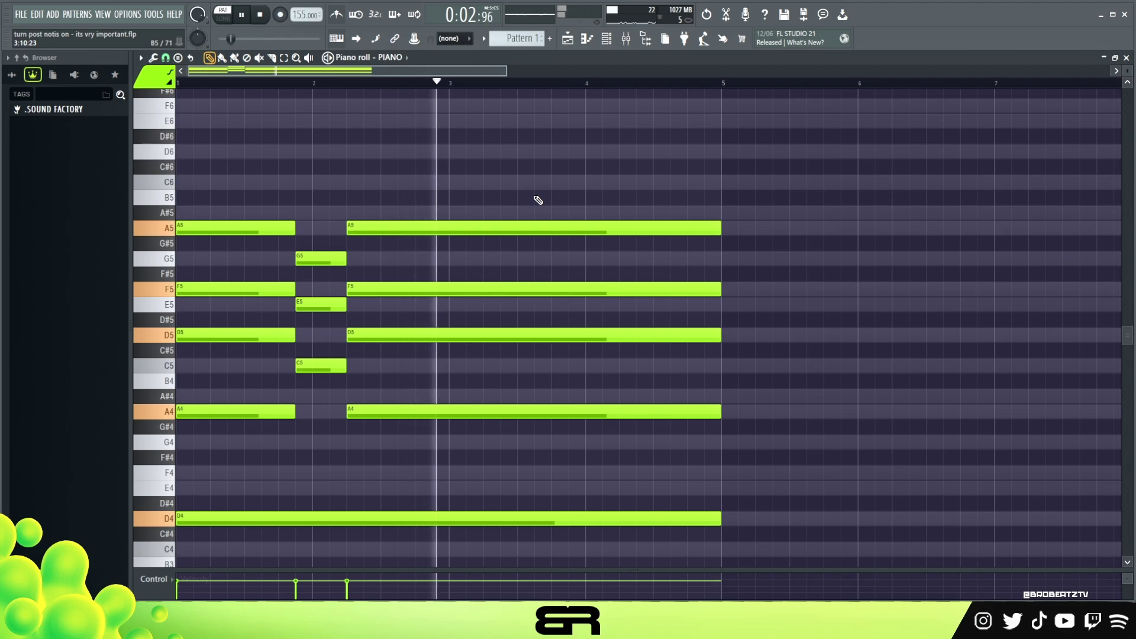
{"action": "key", "text": "space"}
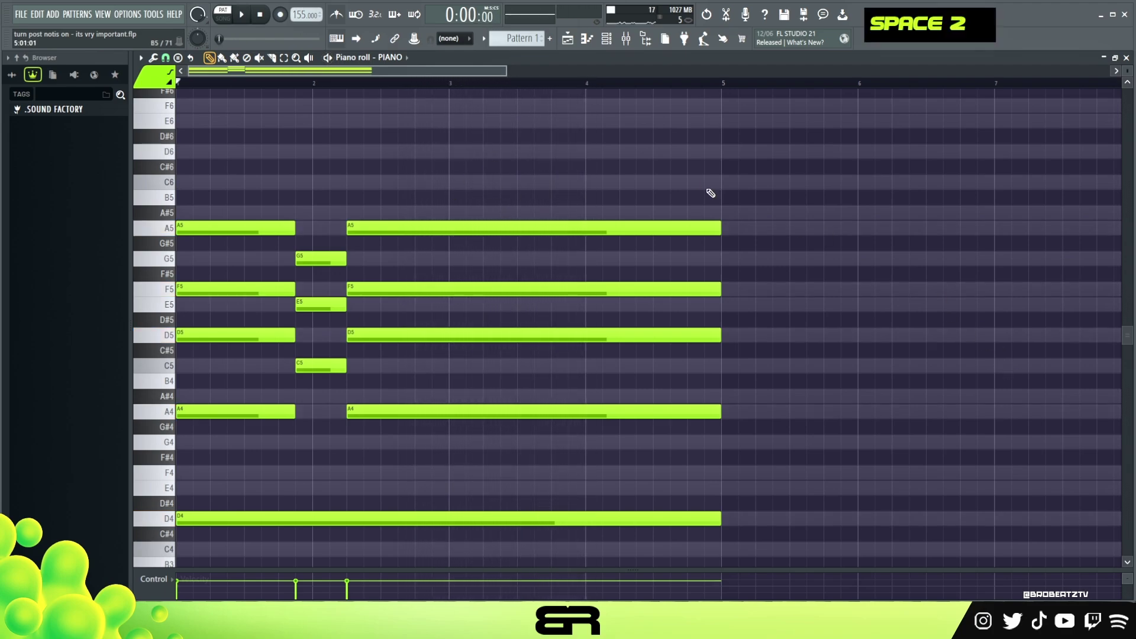
Shorten the long ending chord notes and the D4 bass note so they end at bar 4
{"action": "left_click_drag", "start_coordinate": [680, 177], "coordinate": [733, 550]}
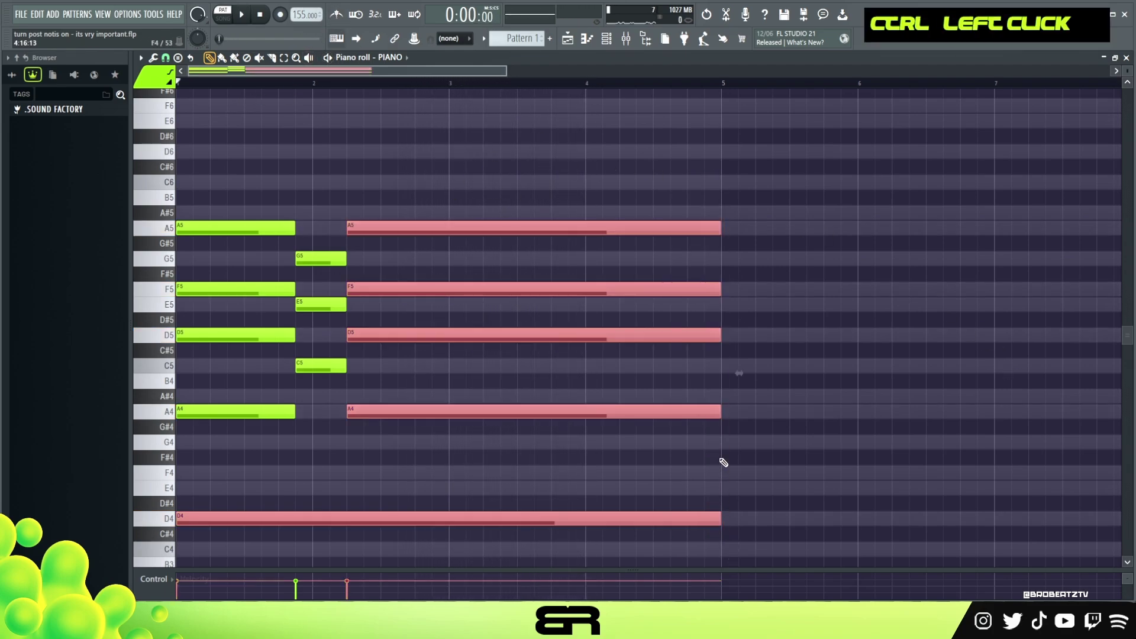
{"action": "left_click_drag", "start_coordinate": [719, 416], "coordinate": [586, 431]}
{"action": "right_click", "coordinate": [586, 431]}
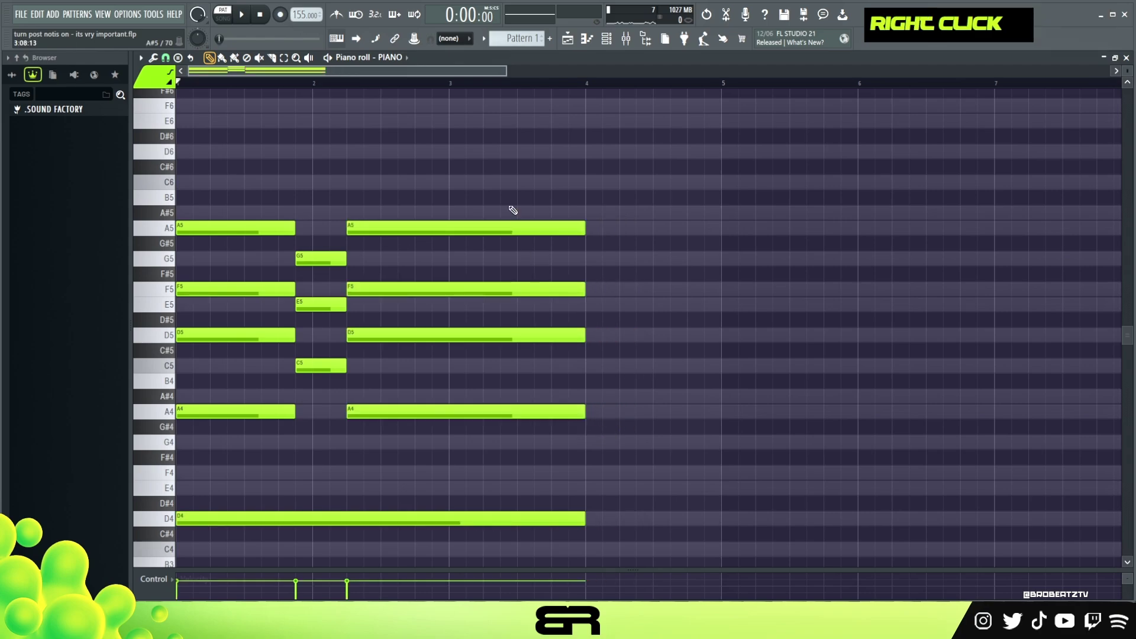
{"action": "scroll", "coordinate": [407, 144], "scroll_direction": "down", "scroll_amount": 1}
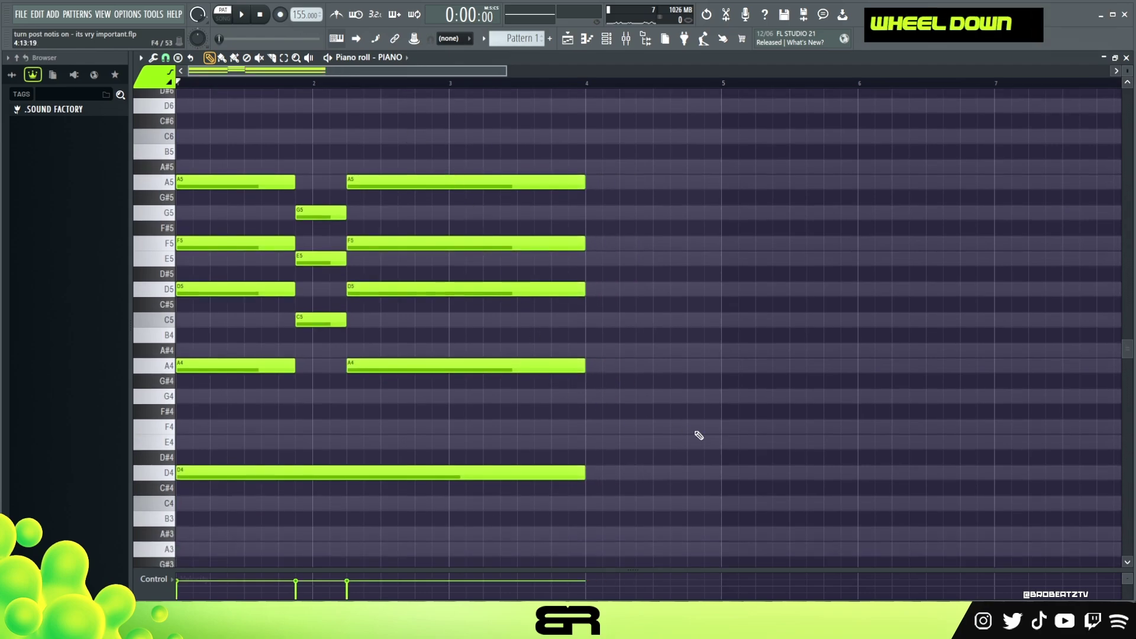
{"action": "left_click_drag", "start_coordinate": [514, 161], "coordinate": [569, 173]}
{"action": "left_click_drag", "start_coordinate": [198, 237], "coordinate": [271, 487]}
{"action": "right_click", "coordinate": [272, 487]}
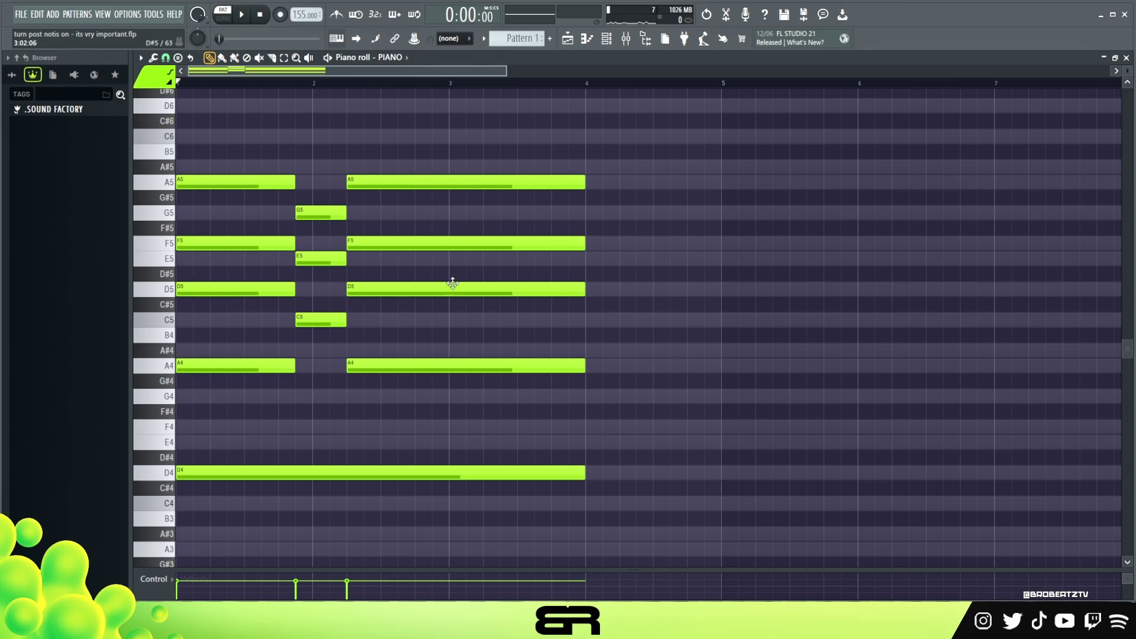
{"action": "mouse_move", "coordinate": [214, 210]}
{"action": "left_mouse_down"}
{"action": "mouse_move", "coordinate": [220, 490]}
{"action": "mouse_move", "coordinate": [587, 484]}
{"action": "mouse_move", "coordinate": [482, 489]}
{"action": "left_mouse_up"}
{"action": "right_click", "coordinate": [405, 491]}
Copy the first chord's F5, D5, A4 and D4 notes to the start of bar 4
{"action": "mouse_move", "coordinate": [324, 491]}
{"action": "left_mouse_down"}
{"action": "mouse_move", "coordinate": [179, 241]}
{"action": "mouse_move", "coordinate": [201, 350]}
{"action": "left_mouse_up"}
{"action": "left_click_drag", "start_coordinate": [209, 198], "coordinate": [219, 497]}
{"action": "left_click_drag", "start_coordinate": [201, 291], "coordinate": [611, 281]}
{"action": "right_click", "coordinate": [763, 388]}
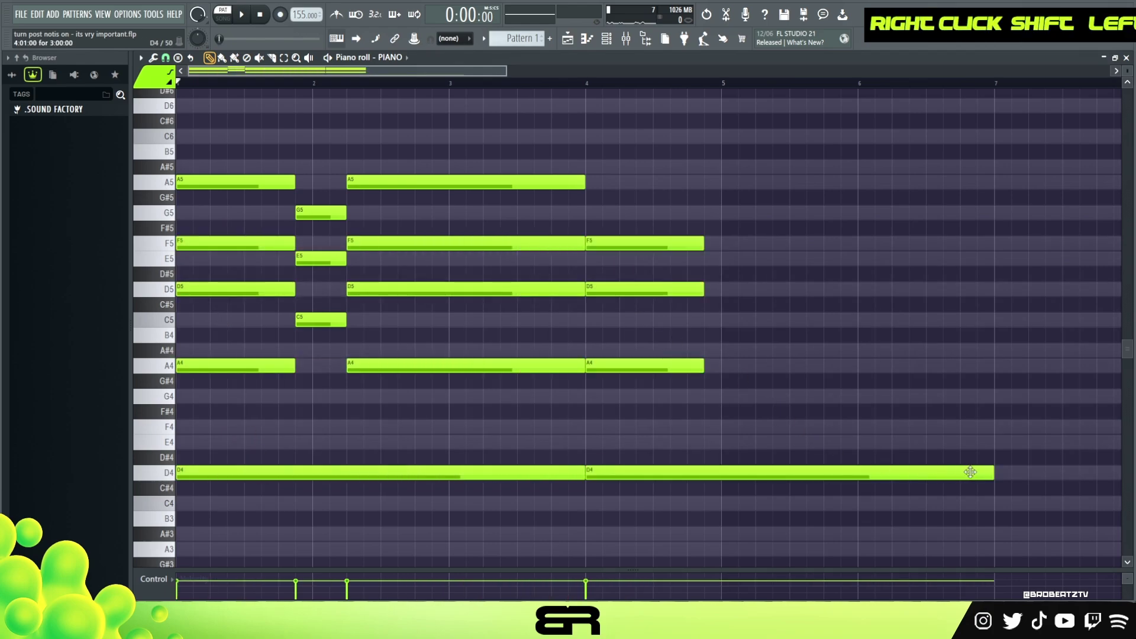
Shorten the copied bar 4 chord notes to half a bar and play the progression
{"action": "left_click_drag", "start_coordinate": [992, 476], "coordinate": [652, 475]}
{"action": "left_click_drag", "start_coordinate": [704, 419], "coordinate": [640, 250]}
{"action": "right_click", "coordinate": [710, 279]}
{"action": "key", "text": "space"}
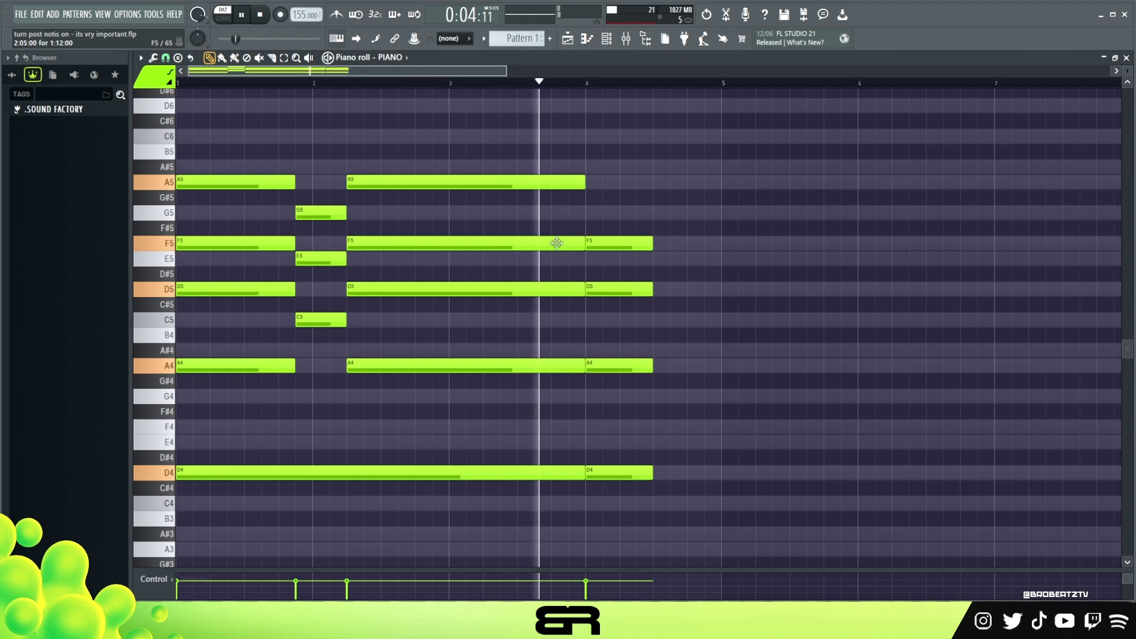
{"action": "key", "text": "space"}
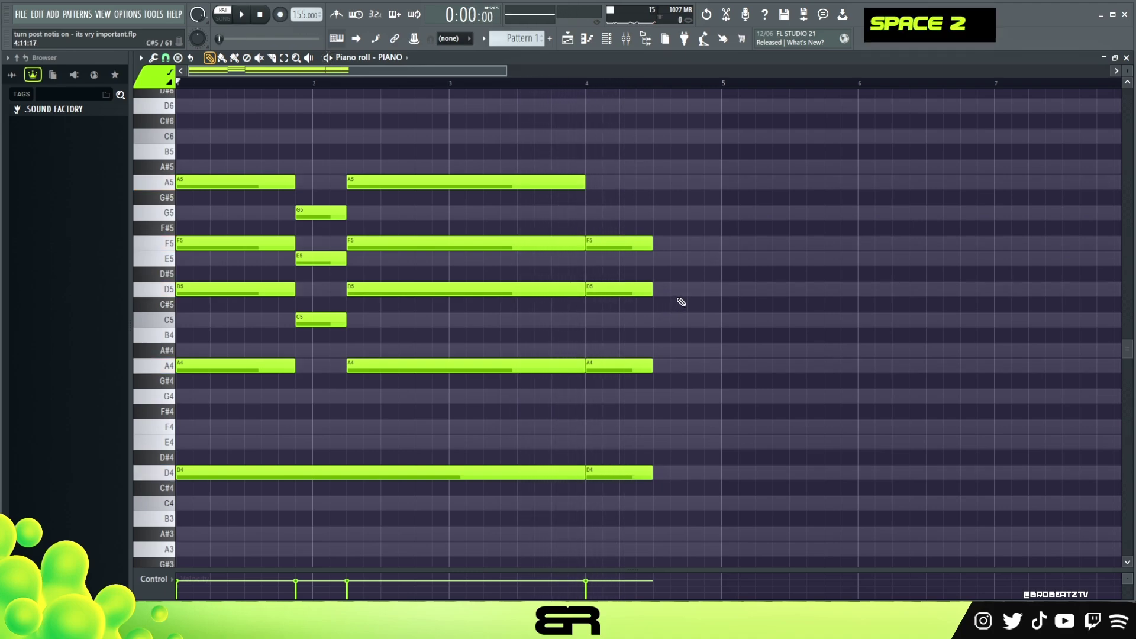
Add a half-bar chord of E5, C5, A4 and A3 in the second half of bar 4 and play the progression
{"action": "left_click_drag", "start_coordinate": [629, 190], "coordinate": [799, 368]}
{"action": "key", "text": "Delete"}
{"action": "right_click", "coordinate": [702, 370]}
{"action": "left_click_drag", "start_coordinate": [216, 168], "coordinate": [222, 181]}
{"action": "left_click_drag", "start_coordinate": [315, 198], "coordinate": [320, 214]}
{"action": "left_click_drag", "start_coordinate": [379, 168], "coordinate": [383, 183]}
{"action": "left_click_drag", "start_coordinate": [607, 227], "coordinate": [661, 363]}
{"action": "right_click", "coordinate": [736, 289]}
{"action": "right_click", "coordinate": [683, 301]}
{"action": "scroll", "coordinate": [692, 355], "scroll_direction": "down", "scroll_amount": 4}
{"action": "scroll", "coordinate": [740, 338], "scroll_direction": "up", "scroll_amount": 4}
{"action": "key", "text": "space"}
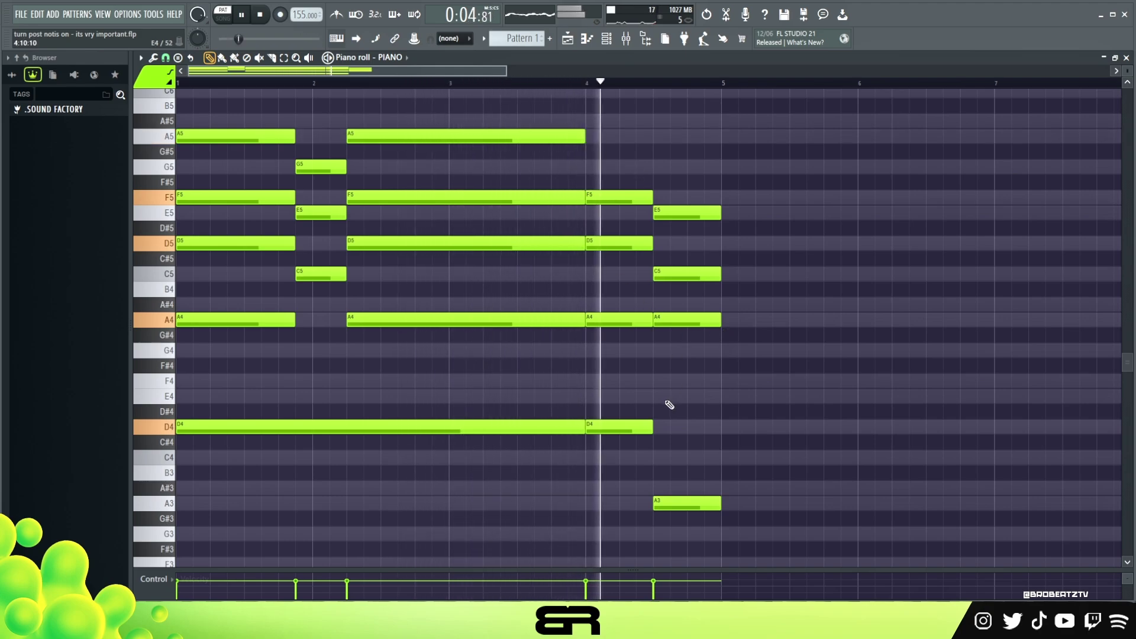
{"action": "key", "text": "space"}
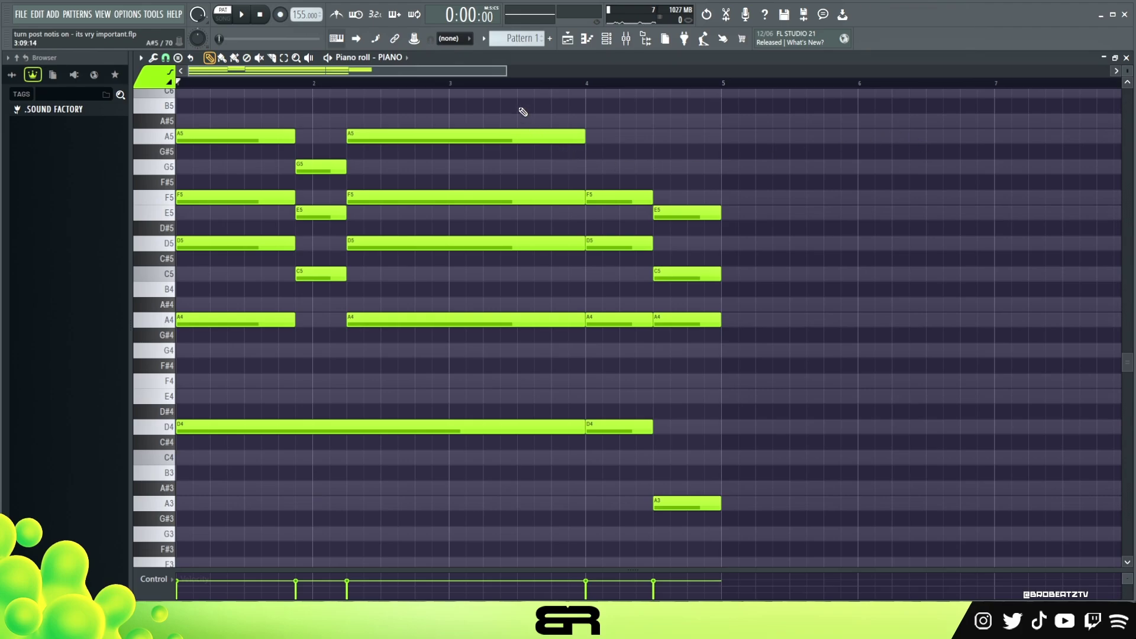
Try to copy the first chord's A5, F5, D5 and A4 notes to the start of bar 5
{"action": "mouse_move", "coordinate": [508, 70]}
{"action": "left_mouse_down"}
{"action": "mouse_move", "coordinate": [520, 72]}
{"action": "mouse_move", "coordinate": [478, 75]}
{"action": "mouse_move", "coordinate": [1065, 104]}
{"action": "mouse_move", "coordinate": [672, 121]}
{"action": "left_mouse_up"}
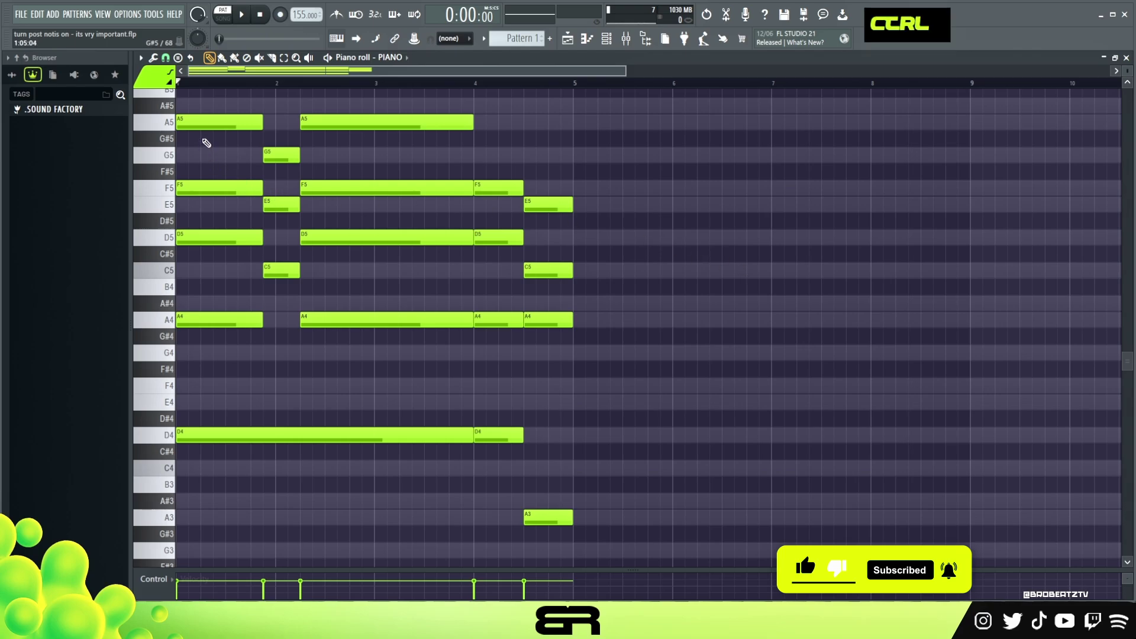
{"action": "left_click_drag", "start_coordinate": [182, 115], "coordinate": [216, 459]}
{"action": "right_click", "coordinate": [326, 368]}
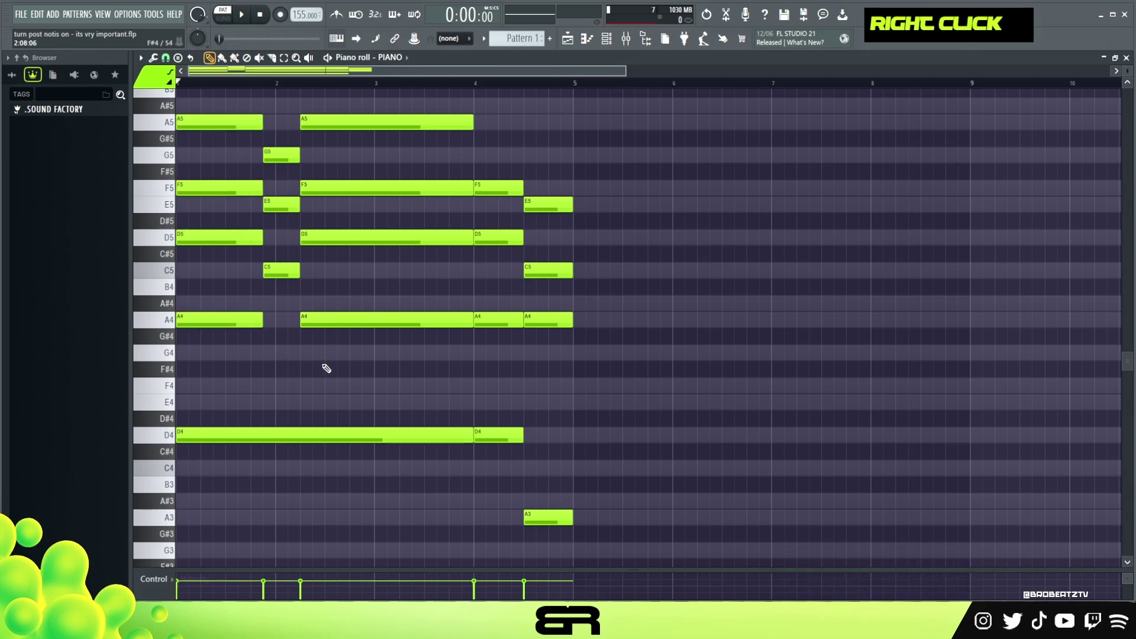
{"action": "left_click_drag", "start_coordinate": [201, 165], "coordinate": [242, 383]}
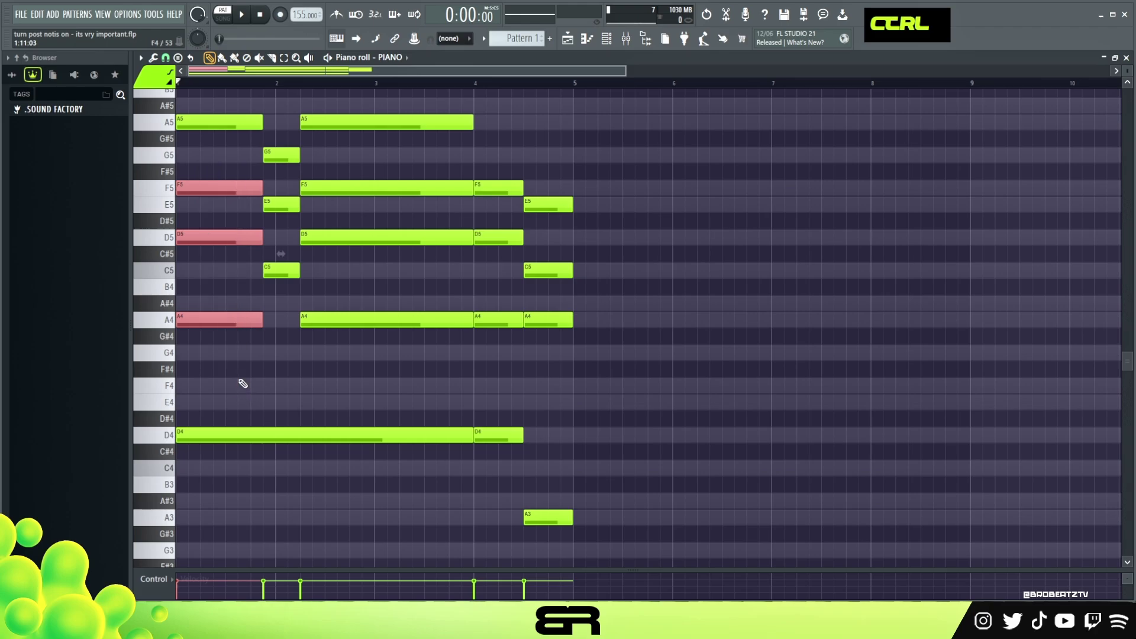
{"action": "left_click", "coordinate": [216, 124], "text": "ctrl"}
{"action": "left_click_drag", "start_coordinate": [210, 319], "coordinate": [609, 324]}
{"action": "scroll", "coordinate": [657, 391], "scroll_direction": "up", "scroll_amount": 1}
{"action": "right_click", "coordinate": [707, 445]}
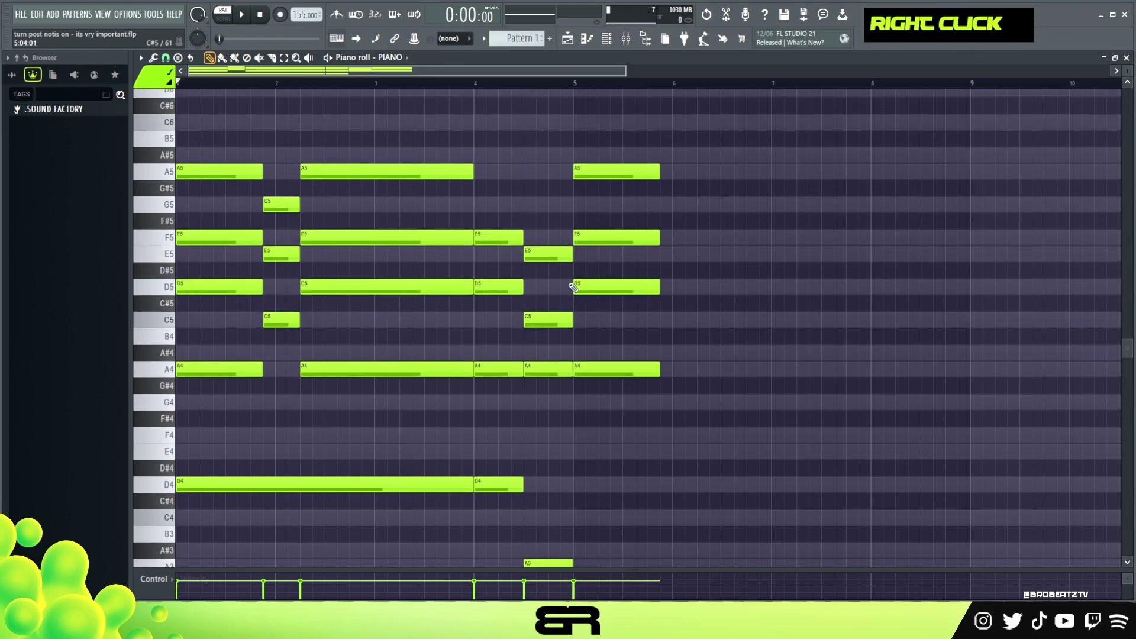
{"action": "left_click_drag", "start_coordinate": [206, 149], "coordinate": [209, 372]}
{"action": "right_click", "coordinate": [636, 122]}
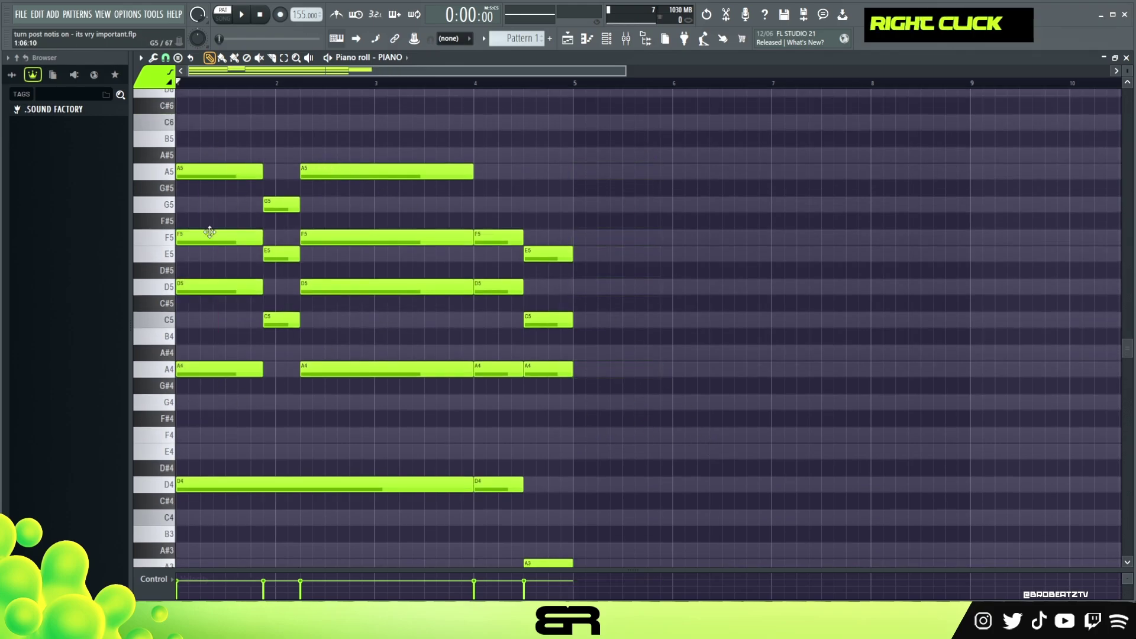
Copy only the first chord's F5, D5 and A4 notes to the start of bar 5
{"action": "left_click_drag", "start_coordinate": [213, 231], "coordinate": [212, 420]}
{"action": "left_click_drag", "start_coordinate": [210, 369], "coordinate": [607, 369]}
{"action": "right_click", "coordinate": [708, 384]}
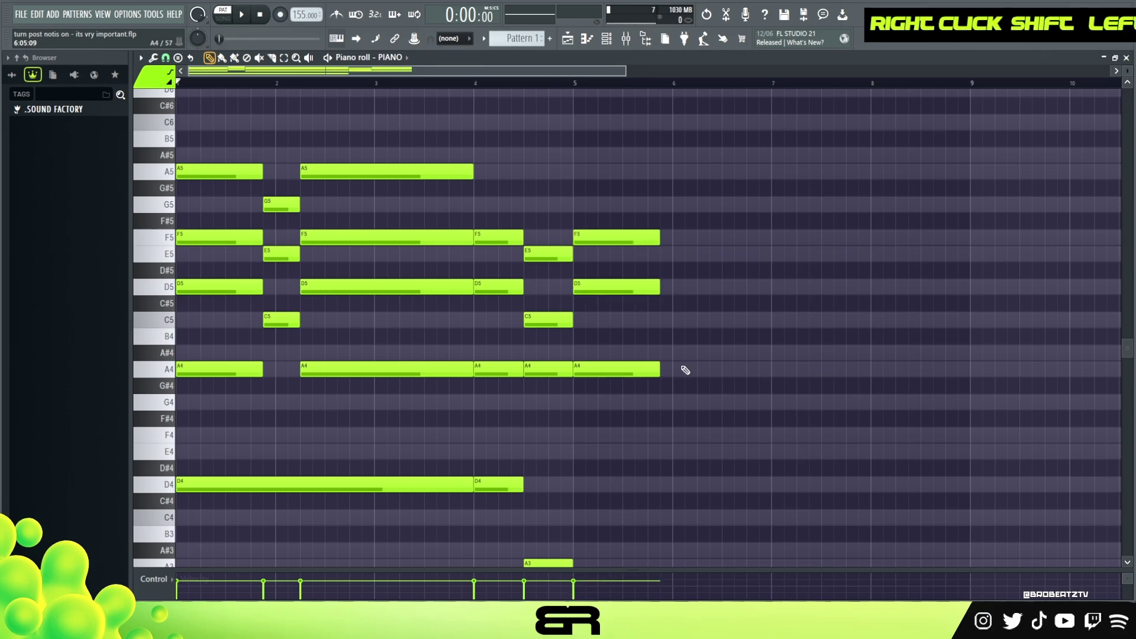
Highlight the top note of each chord from bar 1 to bar 5 to examine the melody line
{"action": "left_click", "coordinate": [219, 172], "text": "ctrl+shift"}
{"action": "left_click", "coordinate": [281, 205], "text": "ctrl+shift"}
{"action": "left_click", "coordinate": [342, 173], "text": "ctrl+shift"}
{"action": "left_click", "coordinate": [583, 235], "text": "ctrl+shift"}
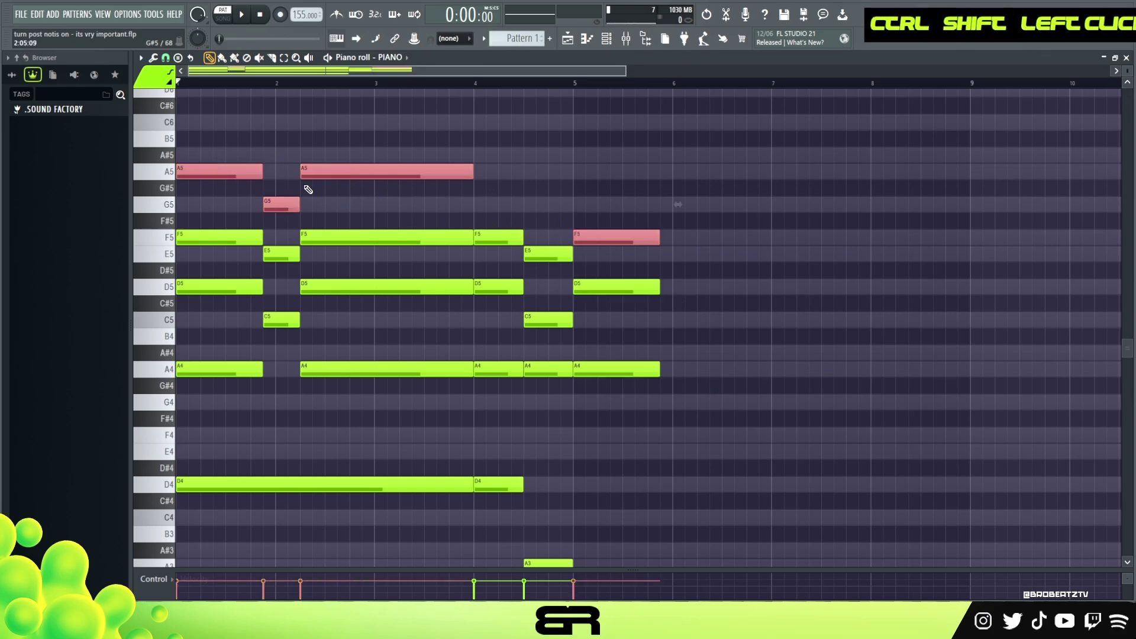
{"action": "left_click", "coordinate": [512, 237], "text": "ctrl+shift"}
{"action": "left_click", "coordinate": [559, 253], "text": "ctrl+shift"}
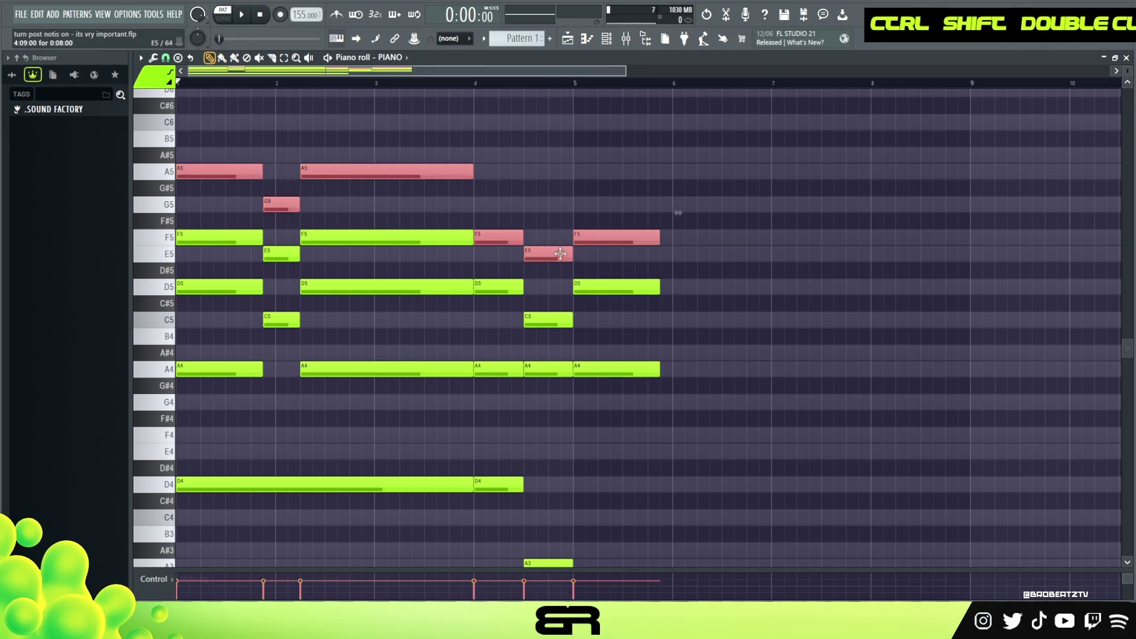
{"action": "right_click", "coordinate": [471, 273]}
Add F4, D4 and A#3 notes beneath the bar 5 chord and play the progression
{"action": "scroll", "coordinate": [561, 251], "scroll_direction": "down", "scroll_amount": 1}
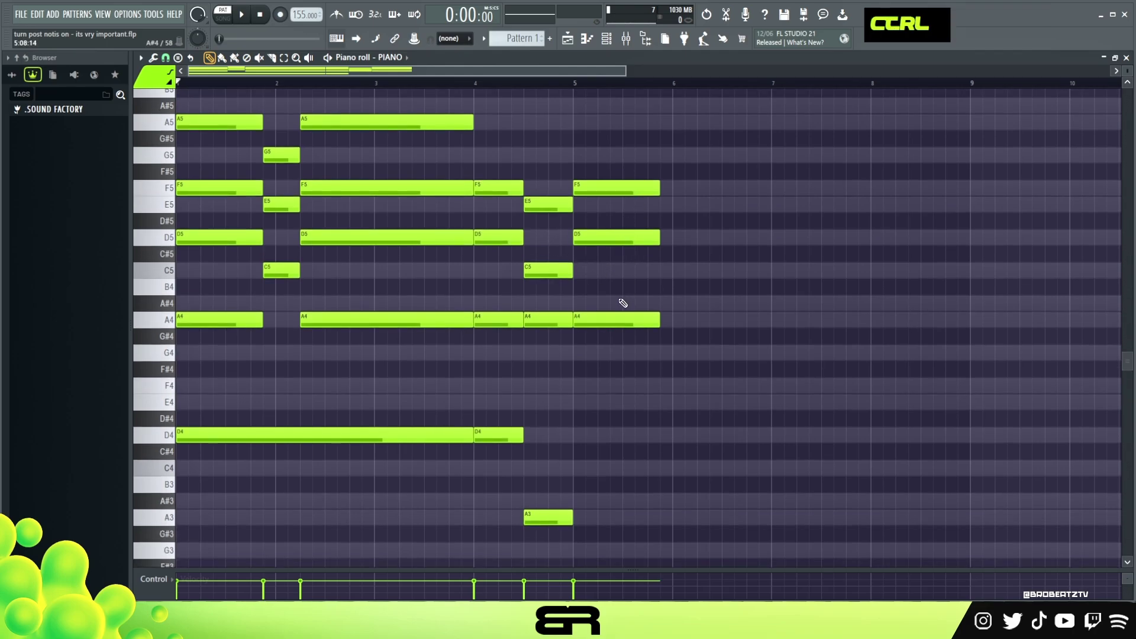
{"action": "left_click", "coordinate": [613, 323], "text": "ctrl"}
{"action": "left_click_drag", "start_coordinate": [594, 320], "coordinate": [595, 388]}
{"action": "left_click_drag", "start_coordinate": [594, 388], "coordinate": [602, 491]}
{"action": "left_click", "coordinate": [559, 517], "text": "ctrl"}
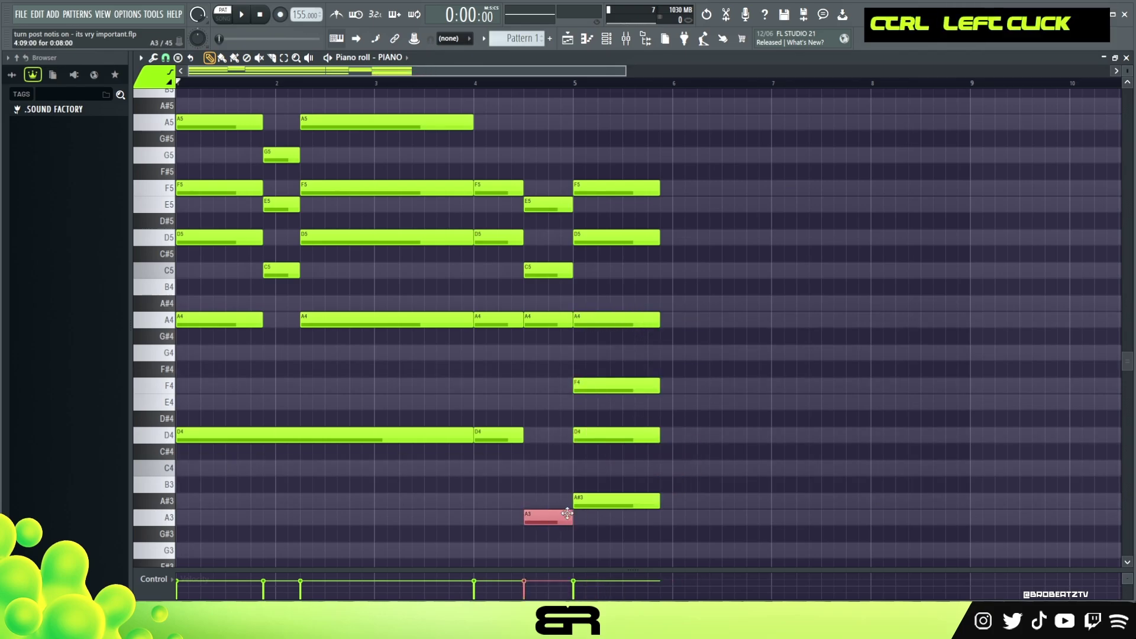
{"action": "left_click", "coordinate": [591, 501], "text": "ctrl+shift"}
{"action": "right_click", "coordinate": [593, 477]}
{"action": "key", "text": "space"}
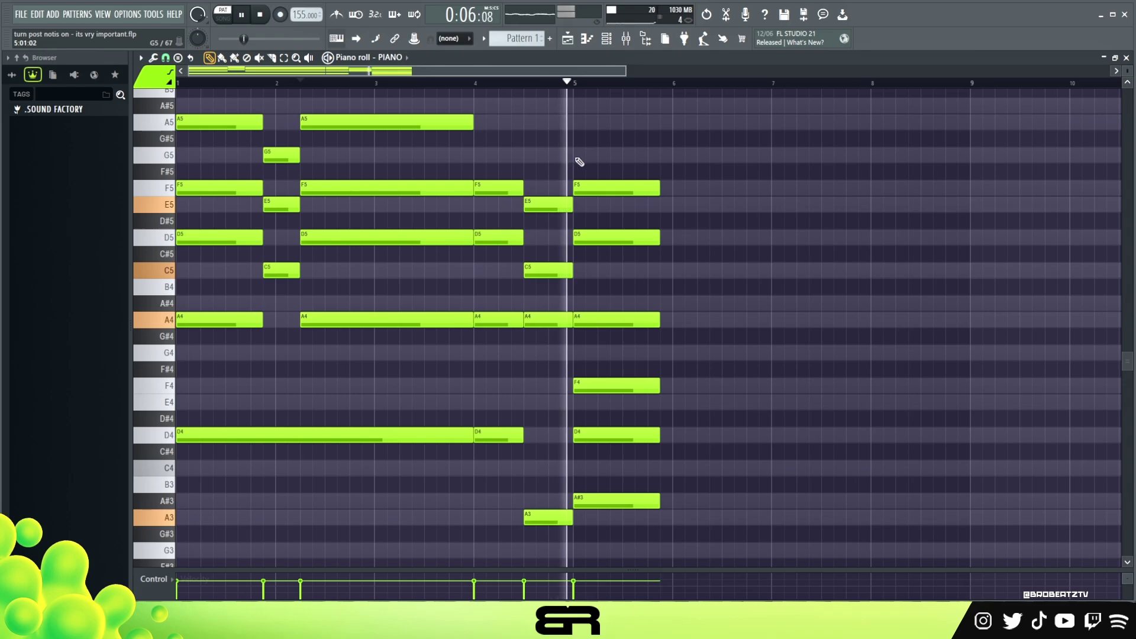
{"action": "key", "text": "space"}
Extend all the bar 5 chord notes to the start of bar 8 and compare the remaining bar with bar 4
{"action": "left_click_drag", "start_coordinate": [657, 145], "coordinate": [866, 517]}
{"action": "double_click", "coordinate": [873, 85]}
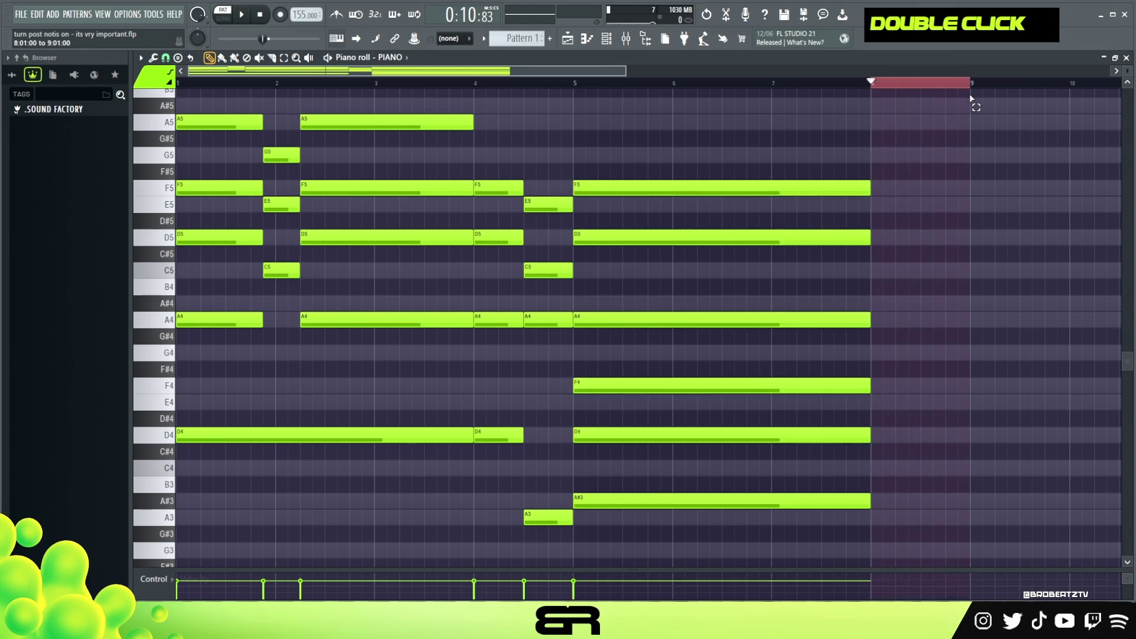
{"action": "left_click_drag", "start_coordinate": [474, 85], "coordinate": [559, 92]}
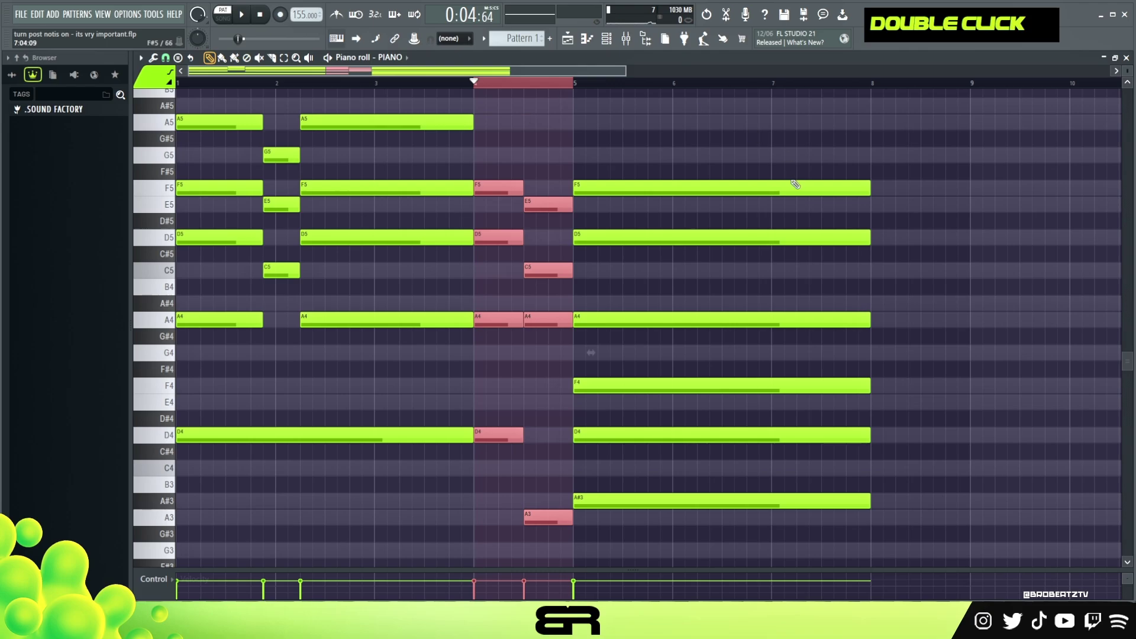
{"action": "double_click", "coordinate": [611, 83]}
Slice the long F5, D5 and A4 notes from bar 5 at two points matching the opening chord's rhythm
{"action": "left_click_drag", "start_coordinate": [607, 72], "coordinate": [626, 73]}
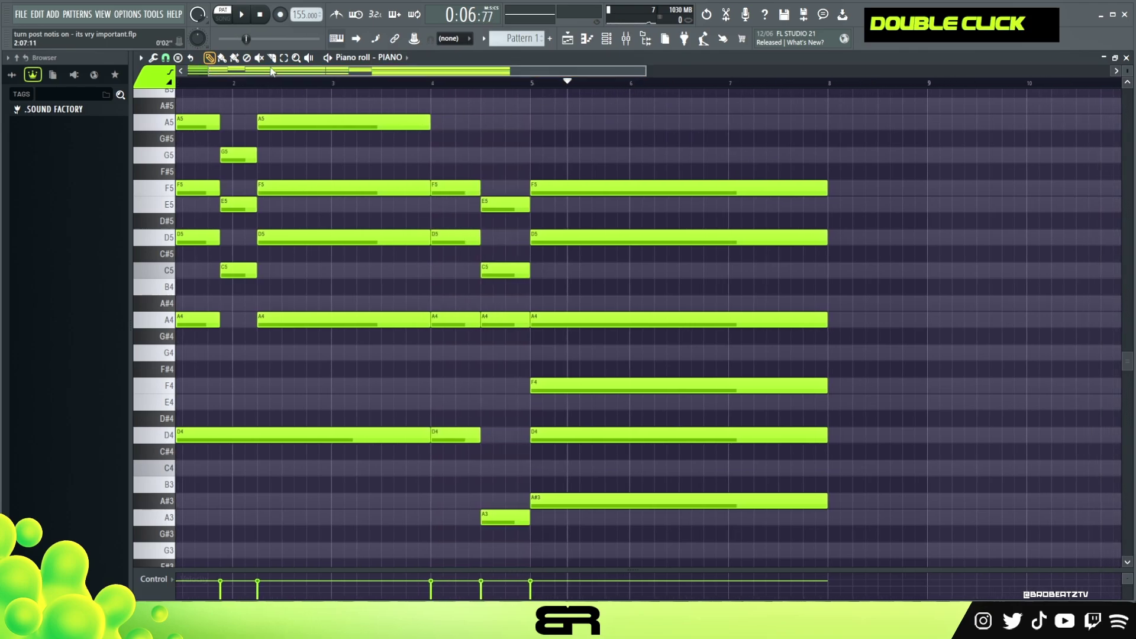
{"action": "left_click", "coordinate": [221, 83]}
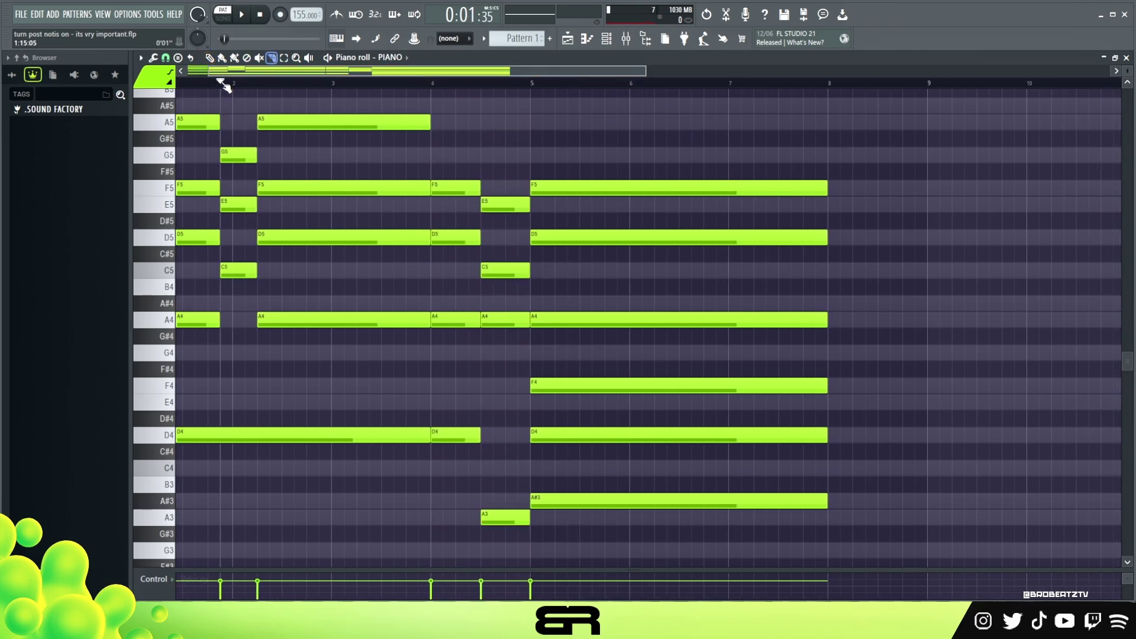
{"action": "mouse_move", "coordinate": [618, 161]}
{"action": "left_mouse_down"}
{"action": "mouse_move", "coordinate": [626, 383]}
{"action": "mouse_move", "coordinate": [627, 361]}
{"action": "left_mouse_up"}
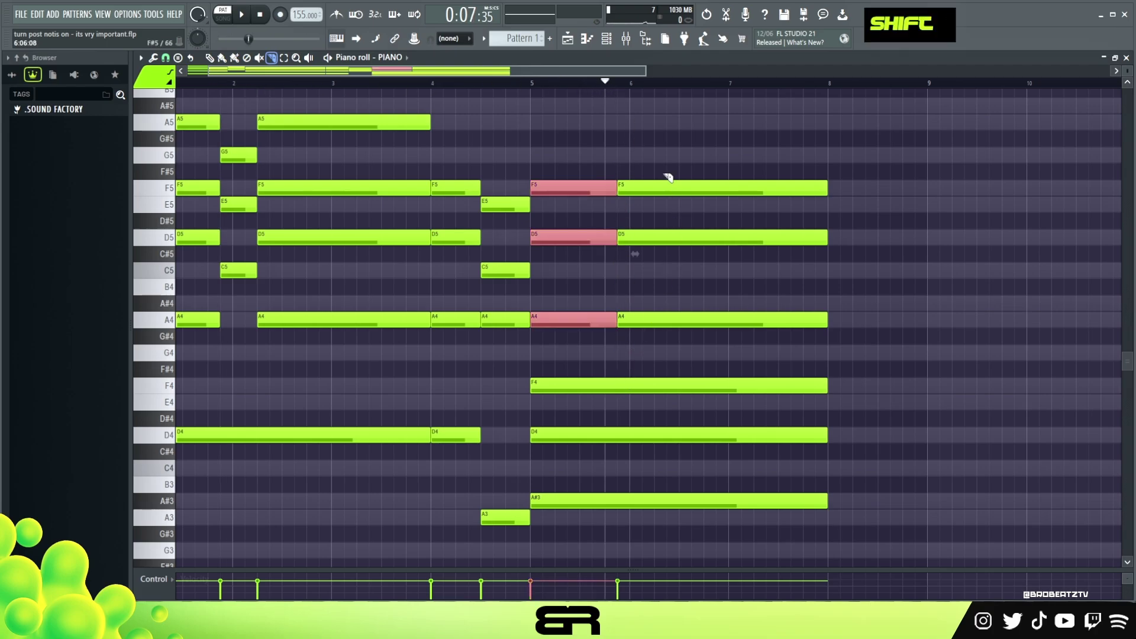
{"action": "left_click_drag", "start_coordinate": [654, 165], "coordinate": [655, 338]}
{"action": "right_click", "coordinate": [668, 258]}
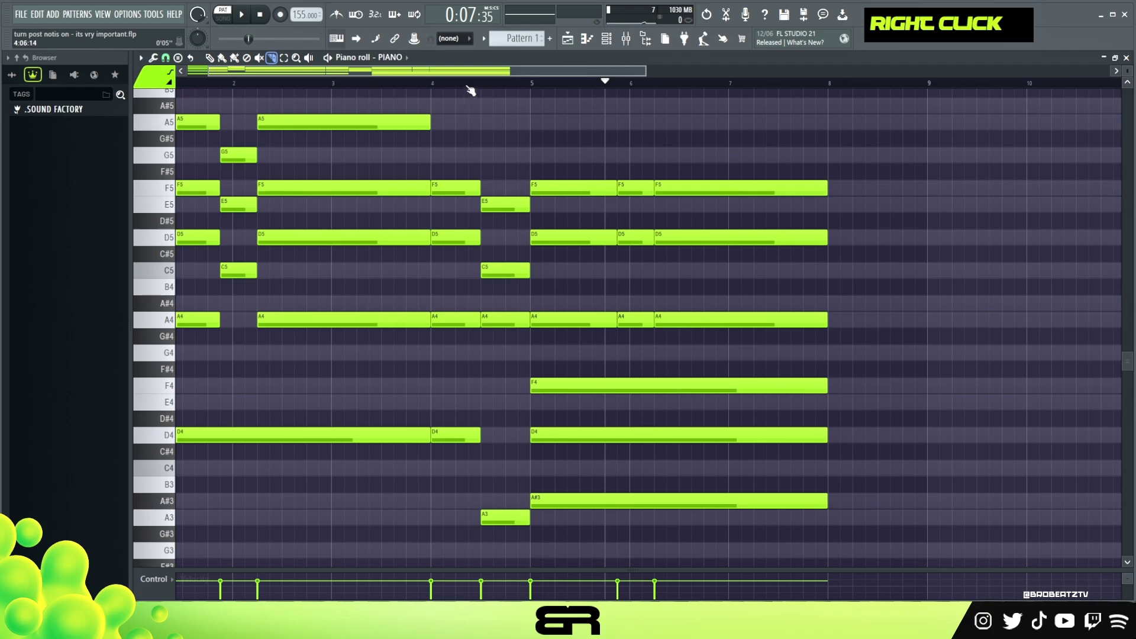
Lower the short middle slice's F5 and D5 notes to E5 and C5 and play the progression
{"action": "left_click_drag", "start_coordinate": [539, 72], "coordinate": [531, 73]}
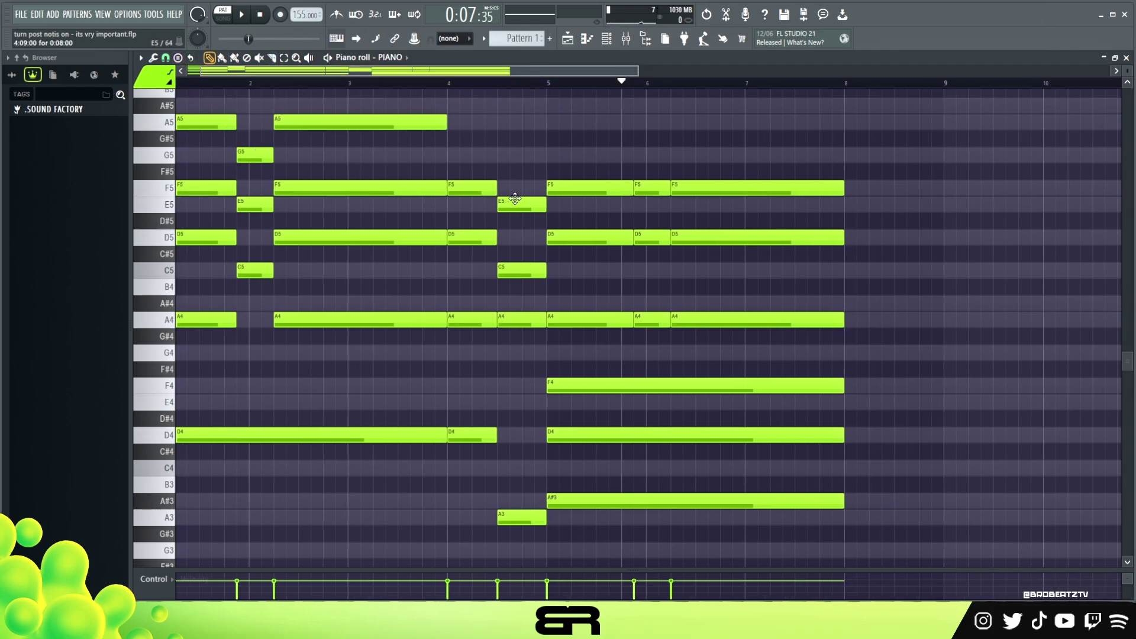
{"action": "left_click_drag", "start_coordinate": [652, 188], "coordinate": [653, 276]}
{"action": "key", "text": "alt"}
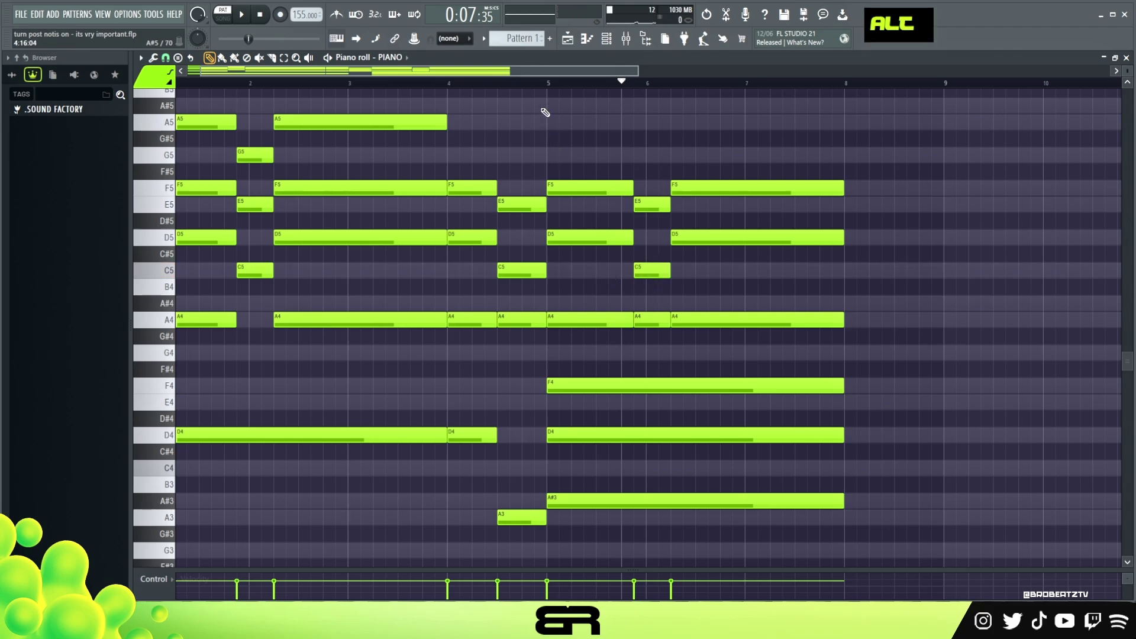
{"action": "key", "text": "space"}
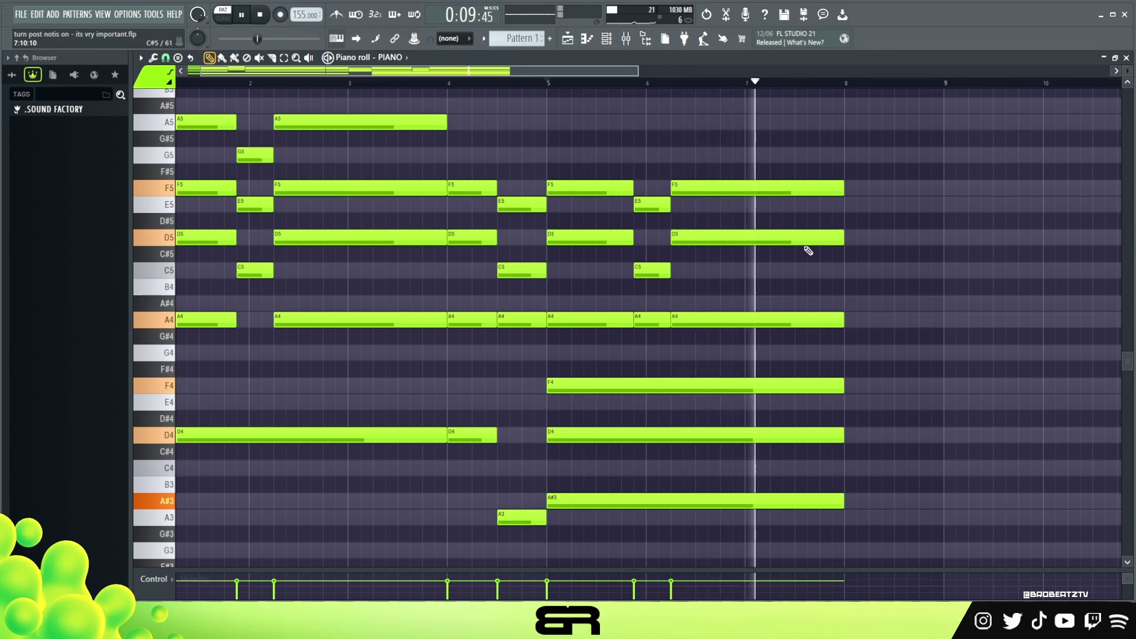
{"action": "key", "text": "space"}
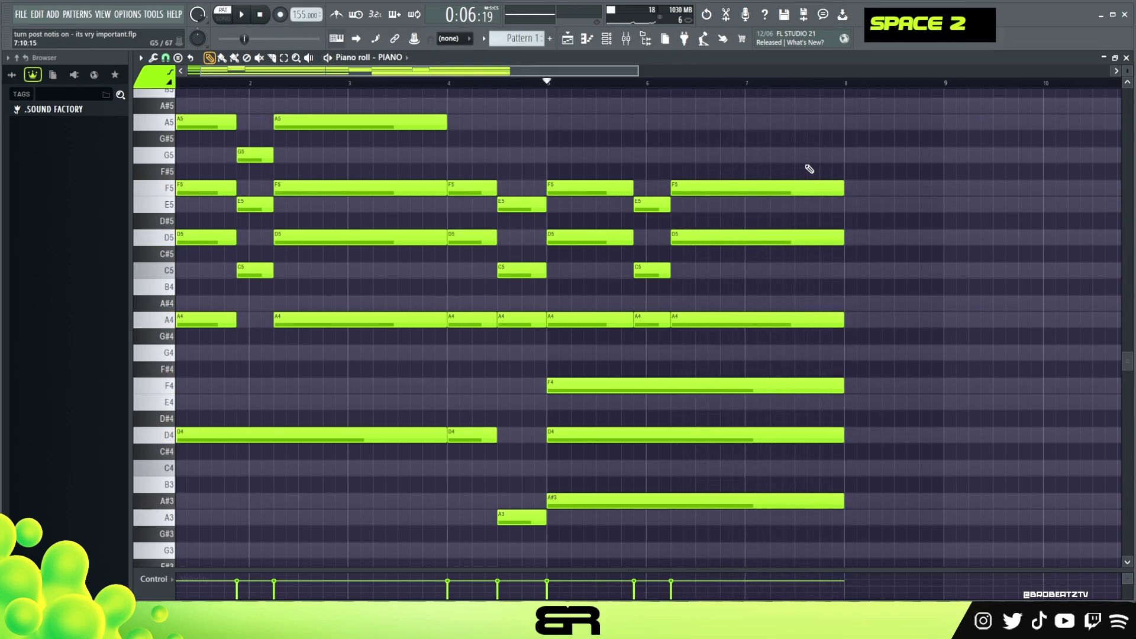
Copy the last F5 and D5 notes to the start of bar 8 and shorten them to half a bar
{"action": "left_click_drag", "start_coordinate": [616, 73], "coordinate": [659, 73]}
{"action": "left_click_drag", "start_coordinate": [660, 131], "coordinate": [605, 259], "text": "ctrl"}
{"action": "mouse_move", "coordinate": [584, 240]}
{"action": "left_mouse_down", "text": "shift"}
{"action": "mouse_move", "coordinate": [751, 246]}
{"action": "mouse_move", "coordinate": [739, 246]}
{"action": "left_mouse_up", "text": "shift"}
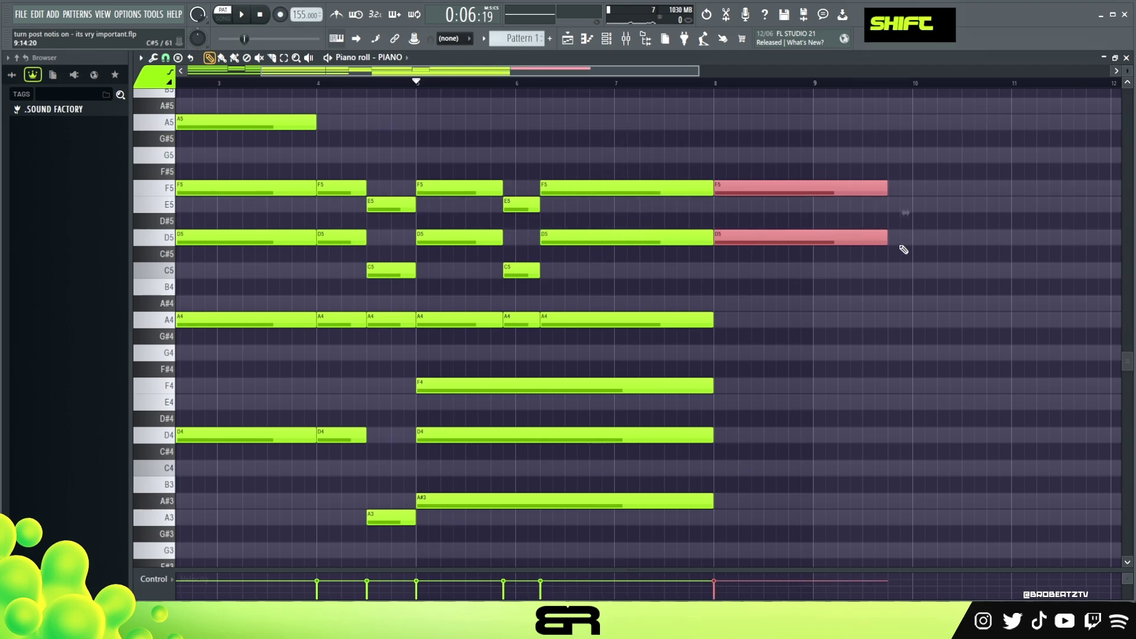
{"action": "left_click_drag", "start_coordinate": [887, 240], "coordinate": [759, 248]}
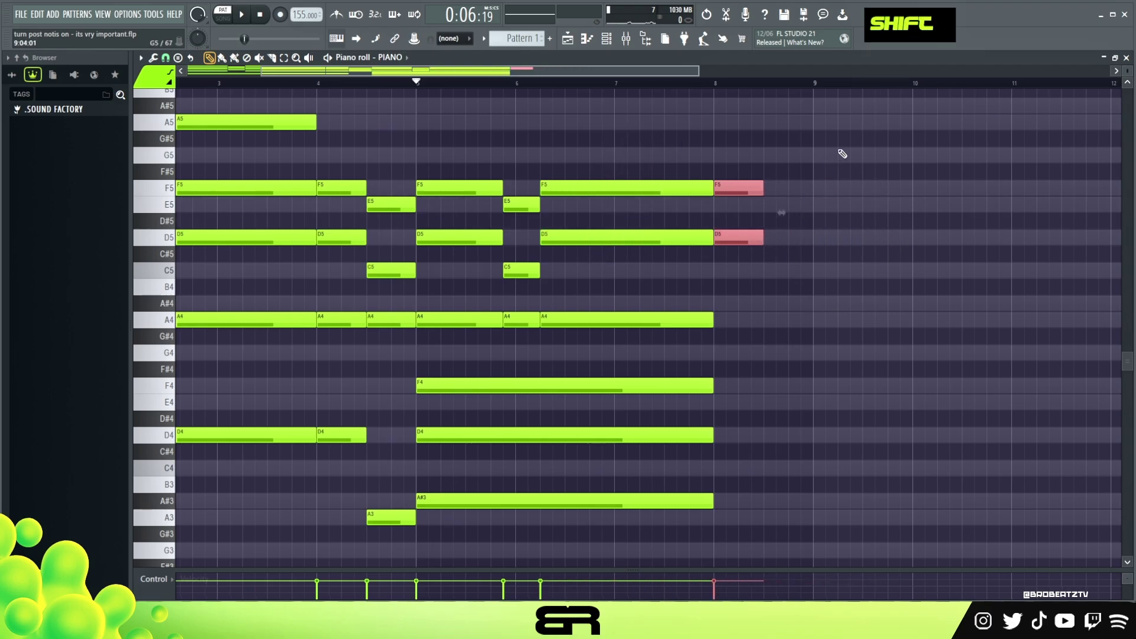
Copy the bar 8 pair into the bar's second half as G5 and E5, and add a C5 note below
{"action": "scroll", "coordinate": [850, 160], "scroll_direction": "up", "scroll_amount": 3}
{"action": "scroll", "coordinate": [828, 207], "scroll_direction": "down", "scroll_amount": 3}
{"action": "left_click", "coordinate": [736, 236], "text": "ctrl"}
{"action": "mouse_move", "coordinate": [737, 239]}
{"action": "left_mouse_down", "text": "shift"}
{"action": "mouse_move", "coordinate": [800, 239]}
{"action": "mouse_move", "coordinate": [784, 239]}
{"action": "mouse_move", "coordinate": [782, 199]}
{"action": "left_mouse_up", "text": "shift"}
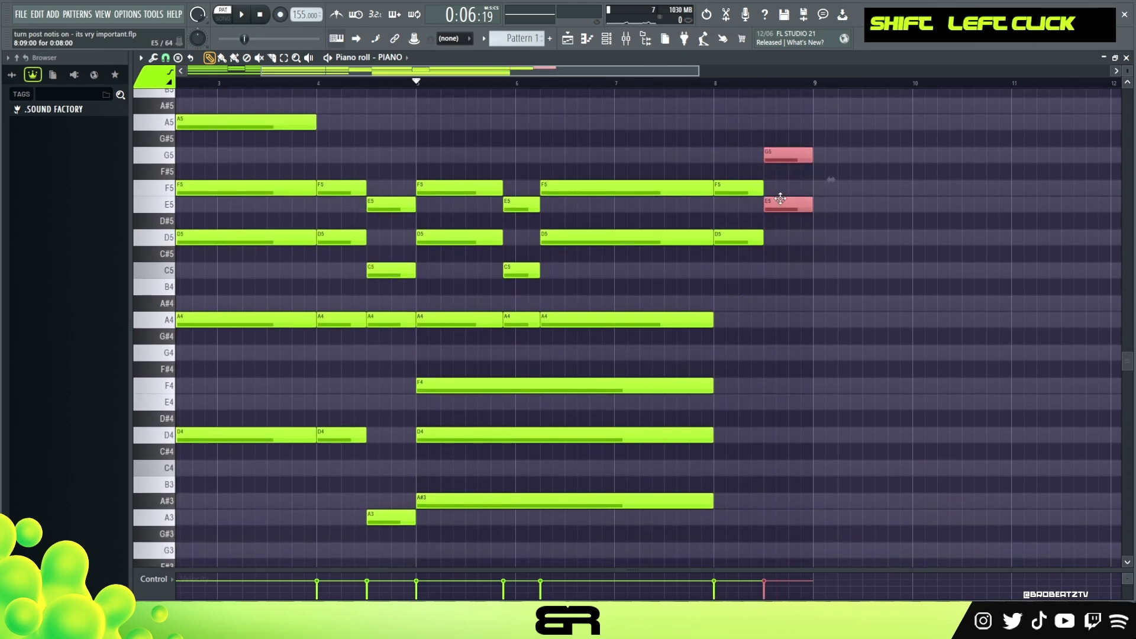
{"action": "right_click", "coordinate": [788, 193], "text": "alt"}
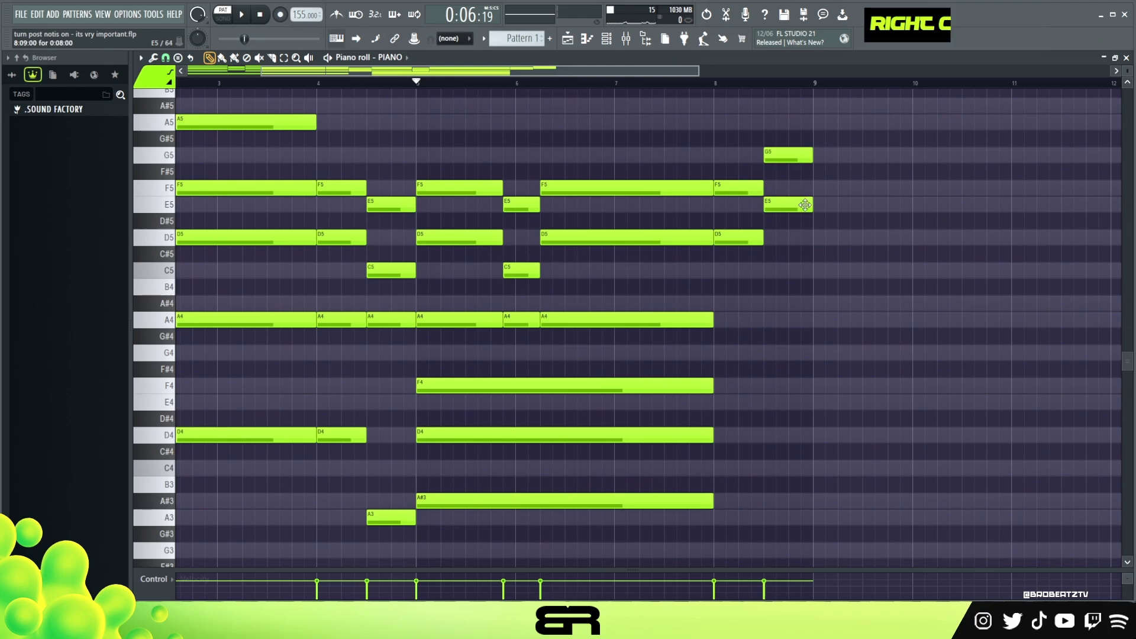
{"action": "left_click", "coordinate": [805, 204], "text": "ctrl"}
{"action": "mouse_move", "coordinate": [805, 205]}
{"action": "left_mouse_down", "text": "shift"}
{"action": "mouse_move", "coordinate": [826, 241]}
{"action": "mouse_move", "coordinate": [795, 284]}
{"action": "left_mouse_up", "text": "shift"}
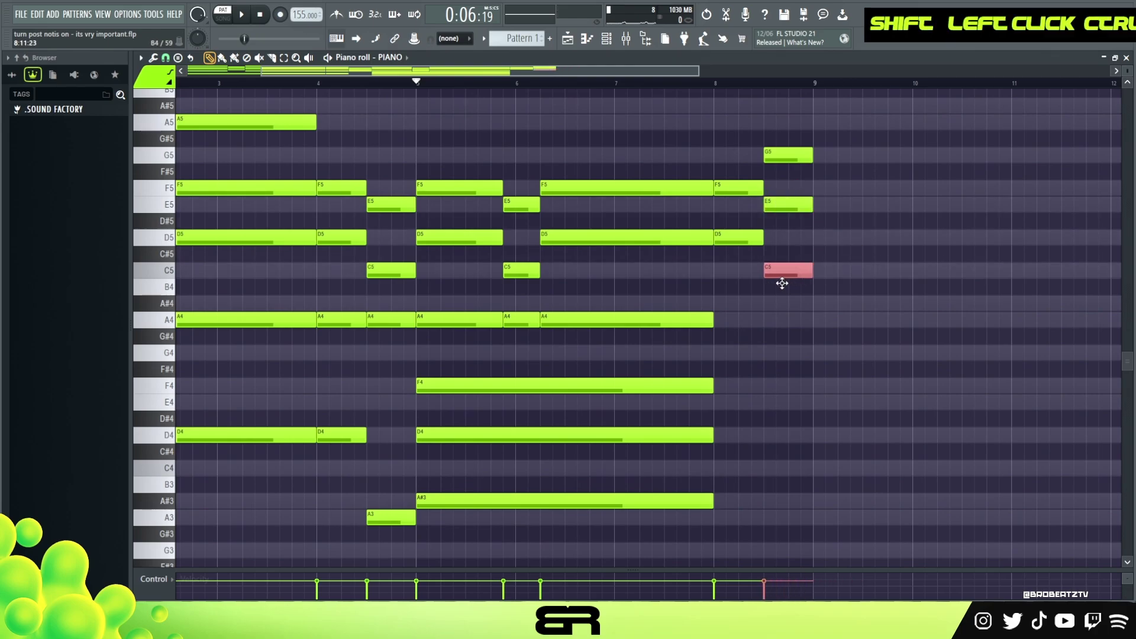
{"action": "right_click", "coordinate": [797, 307]}
Duplicate the G5 and C5 notes in the second half of bar 8 one octave lower as G4 and C4
{"action": "left_click", "coordinate": [802, 158], "text": "ctrl"}
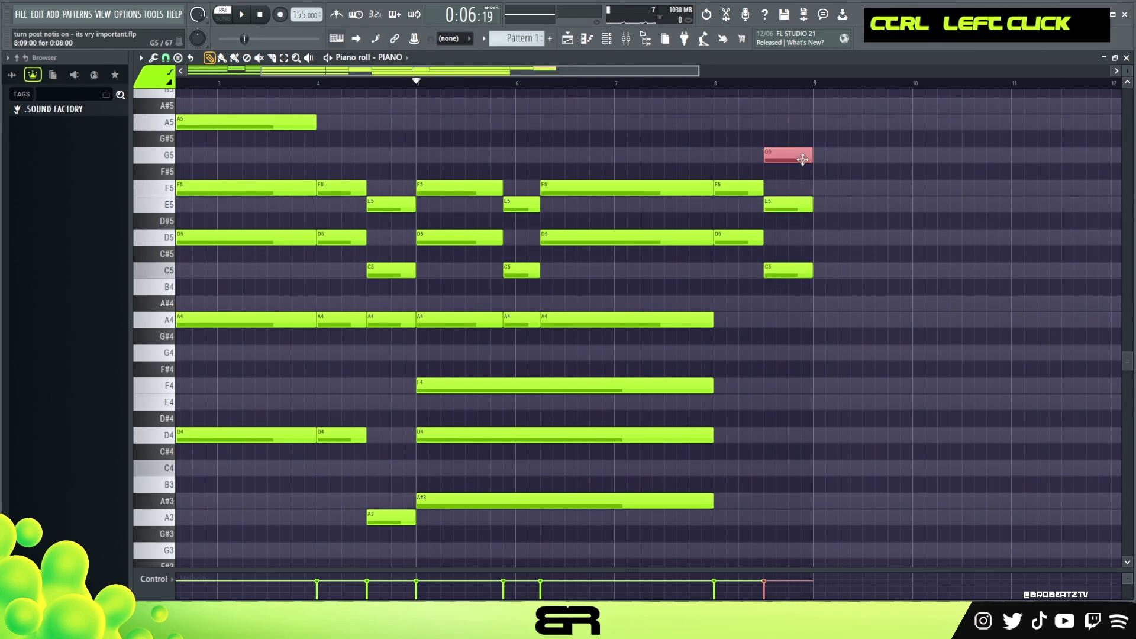
{"action": "left_click", "coordinate": [784, 267], "text": "ctrl+shift"}
{"action": "scroll", "coordinate": [535, 115], "scroll_direction": "left", "scroll_amount": 3}
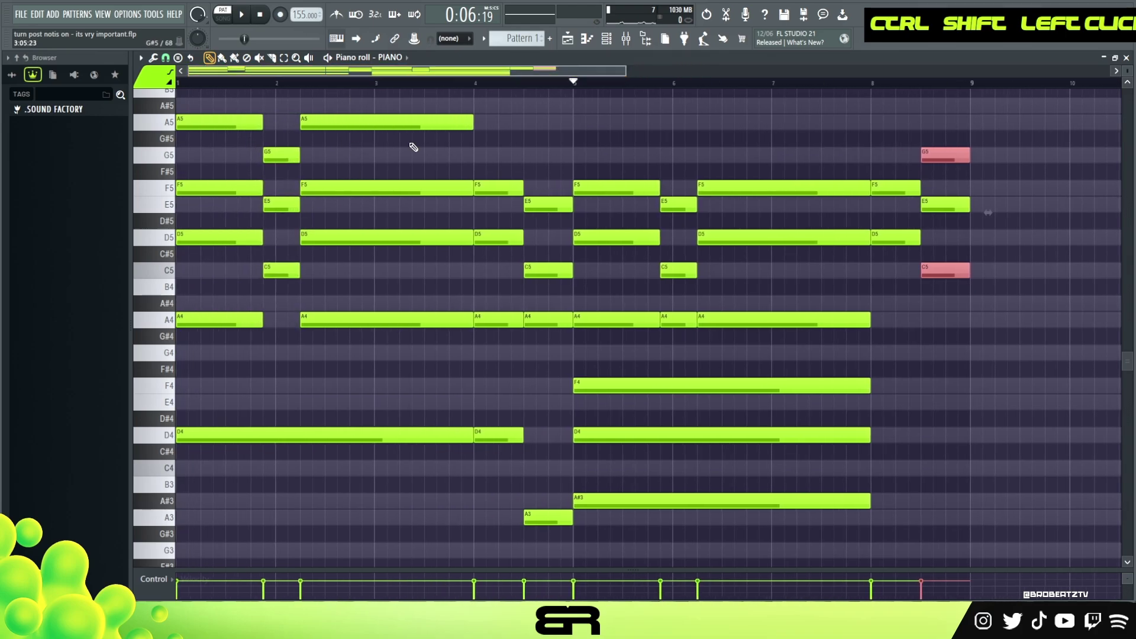
{"action": "scroll", "coordinate": [413, 147], "scroll_direction": "right", "scroll_amount": 3}
{"action": "mouse_move", "coordinate": [780, 155]}
{"action": "left_mouse_down"}
{"action": "mouse_move", "coordinate": [804, 155]}
{"action": "mouse_move", "coordinate": [780, 155]}
{"action": "left_mouse_up"}
{"action": "left_click", "coordinate": [780, 155], "text": "shift"}
{"action": "key", "text": "ctrl+Down"}
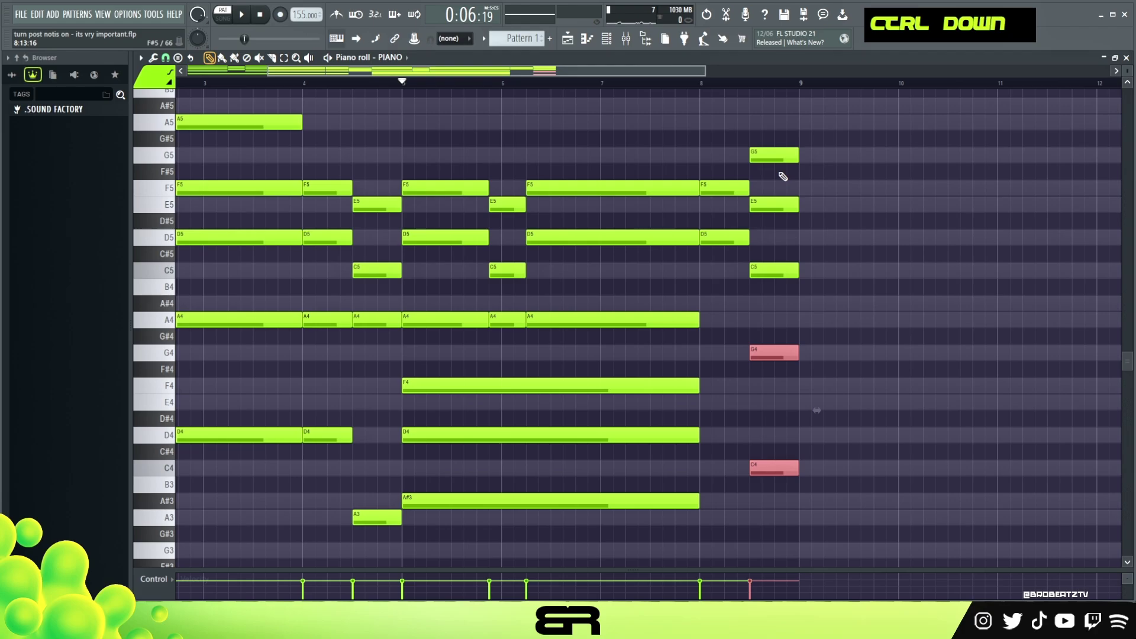
{"action": "right_click", "coordinate": [901, 271]}
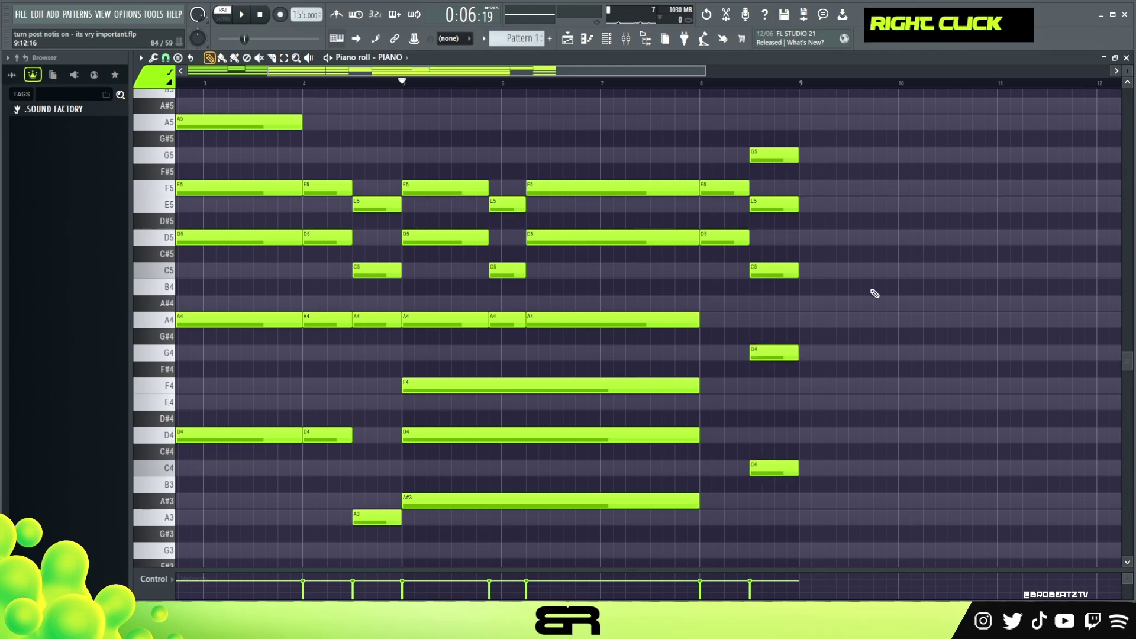
Copy the half-bar F5 note at the start of bar 8 down to A#4
{"action": "left_click", "coordinate": [704, 186], "text": "ctrl"}
{"action": "left_click", "coordinate": [723, 192], "text": "shift"}
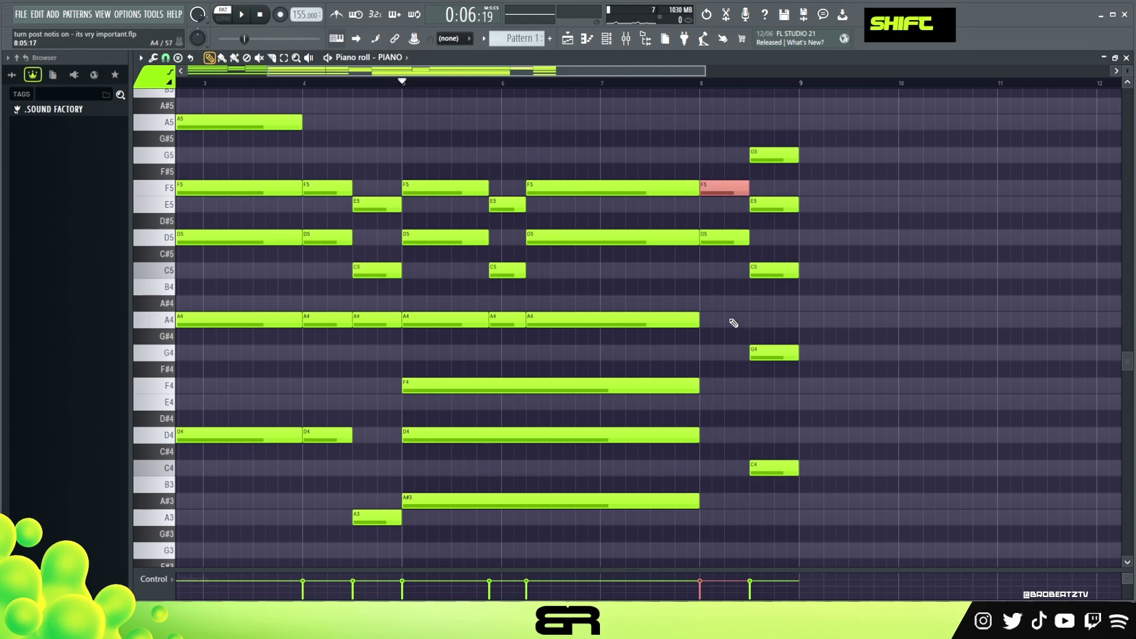
{"action": "left_click_drag", "start_coordinate": [731, 212], "coordinate": [718, 297]}
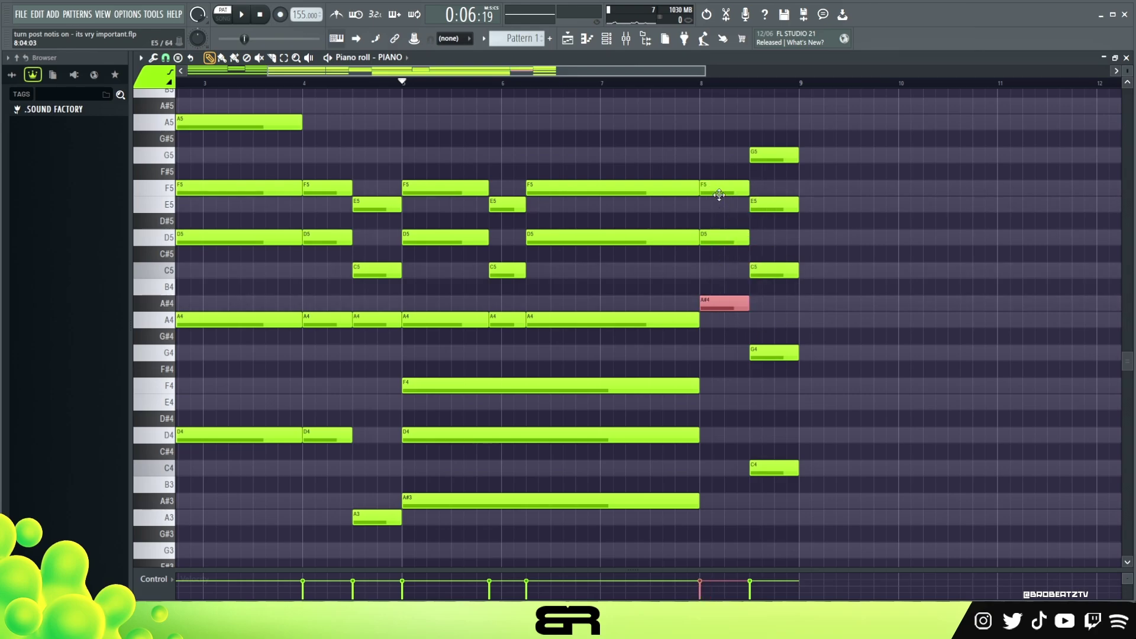
Duplicate the F5 and A#4 notes at the start of bar 8 one octave lower as F4 and A#3
{"action": "left_click", "coordinate": [719, 193], "text": "ctrl"}
{"action": "left_click", "coordinate": [725, 304], "text": "ctrl+shift"}
{"action": "left_click", "coordinate": [719, 304], "text": "shift"}
{"action": "key", "text": "ctrl+Down"}
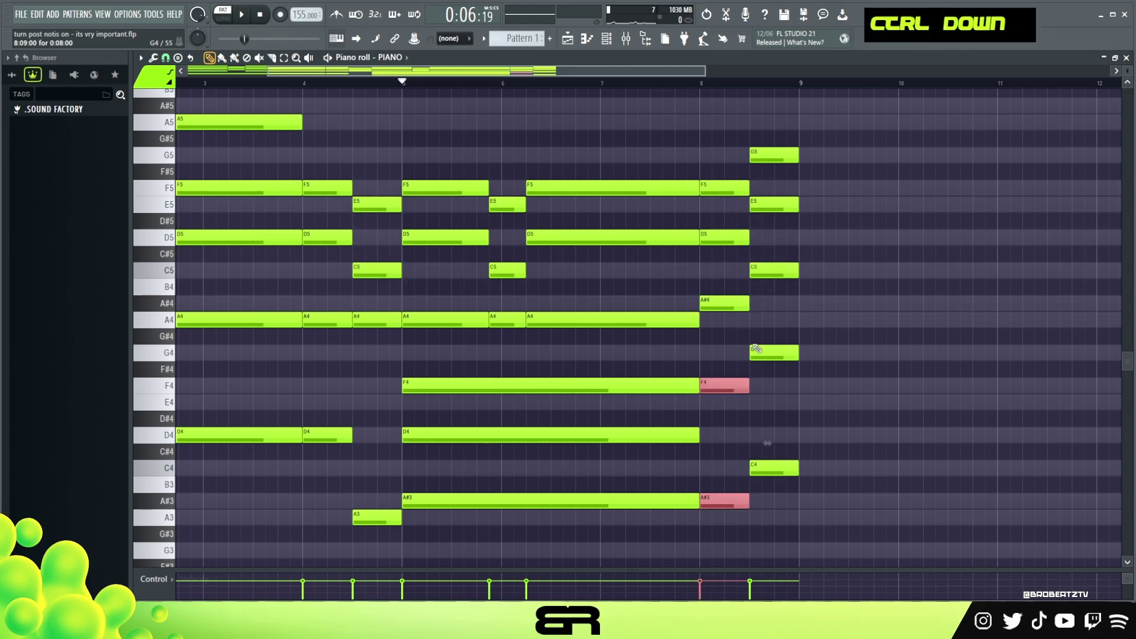
{"action": "right_click", "coordinate": [925, 389]}
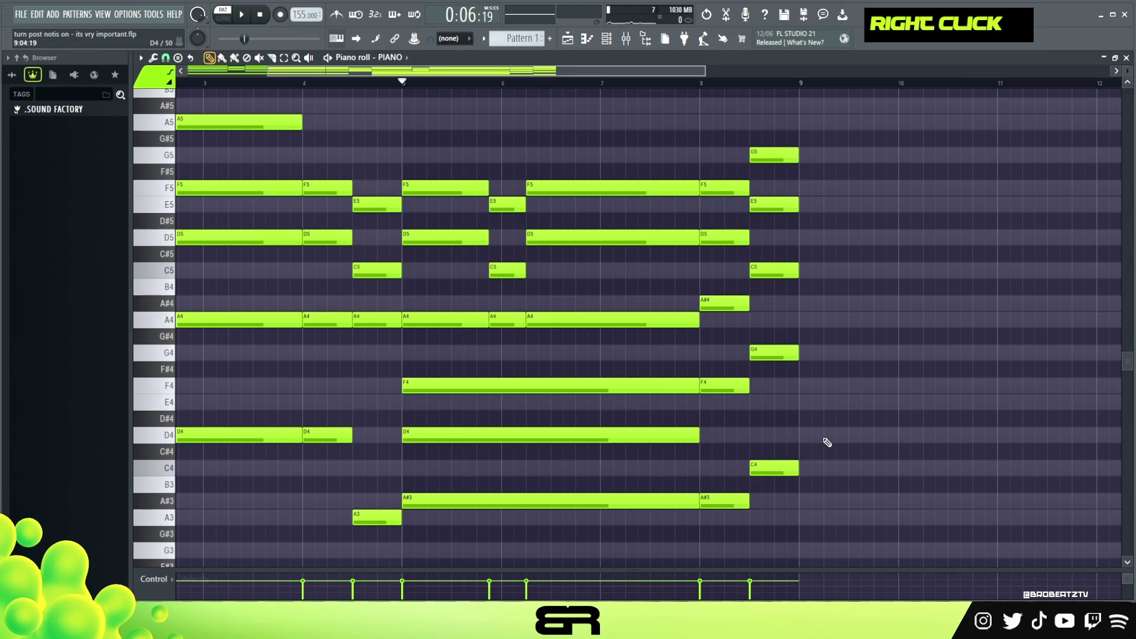
{"action": "scroll", "coordinate": [644, 74], "scroll_direction": "down", "scroll_amount": 2}
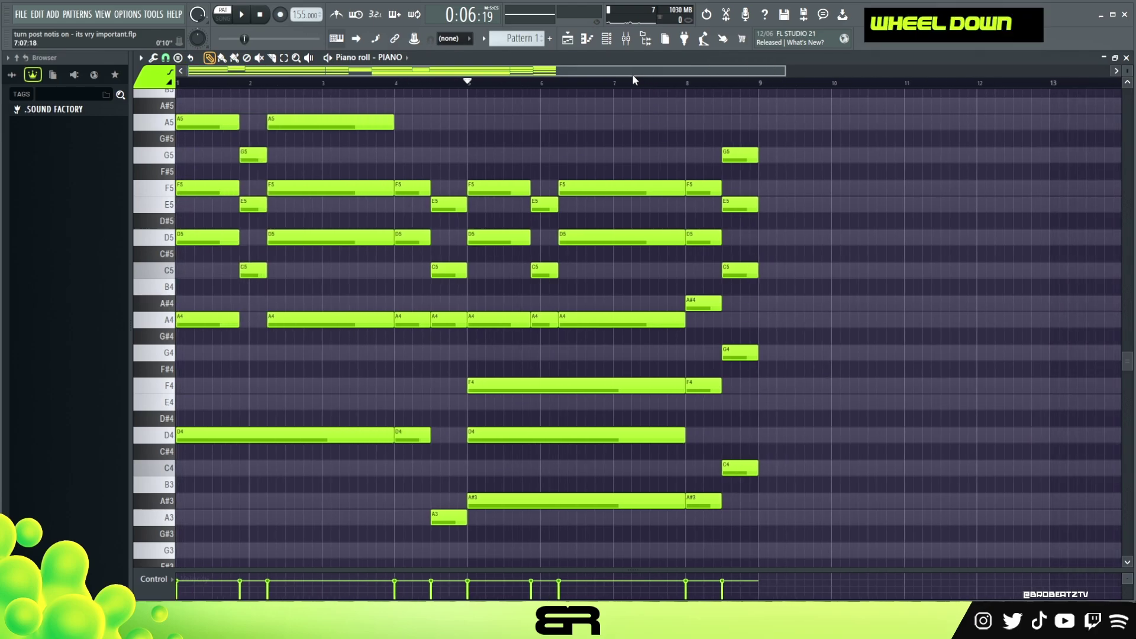
Play the progression from bar 5 through bar 8 to check the ending
{"action": "key", "text": "space"}
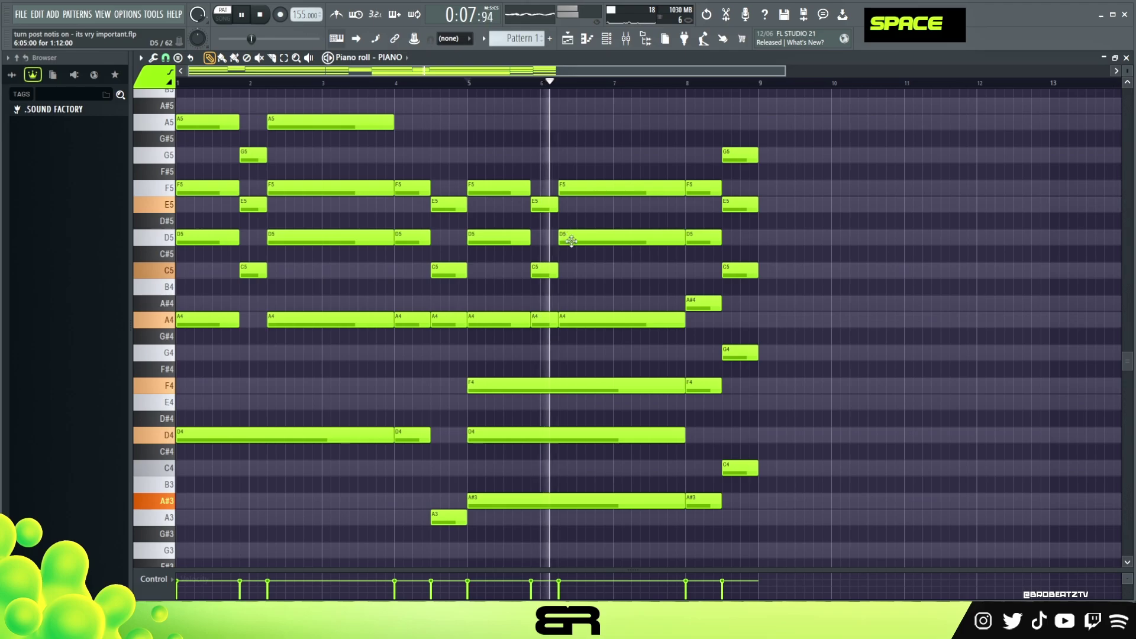
{"action": "left_click_drag", "start_coordinate": [712, 191], "coordinate": [729, 225]}
{"action": "right_click", "coordinate": [852, 246]}
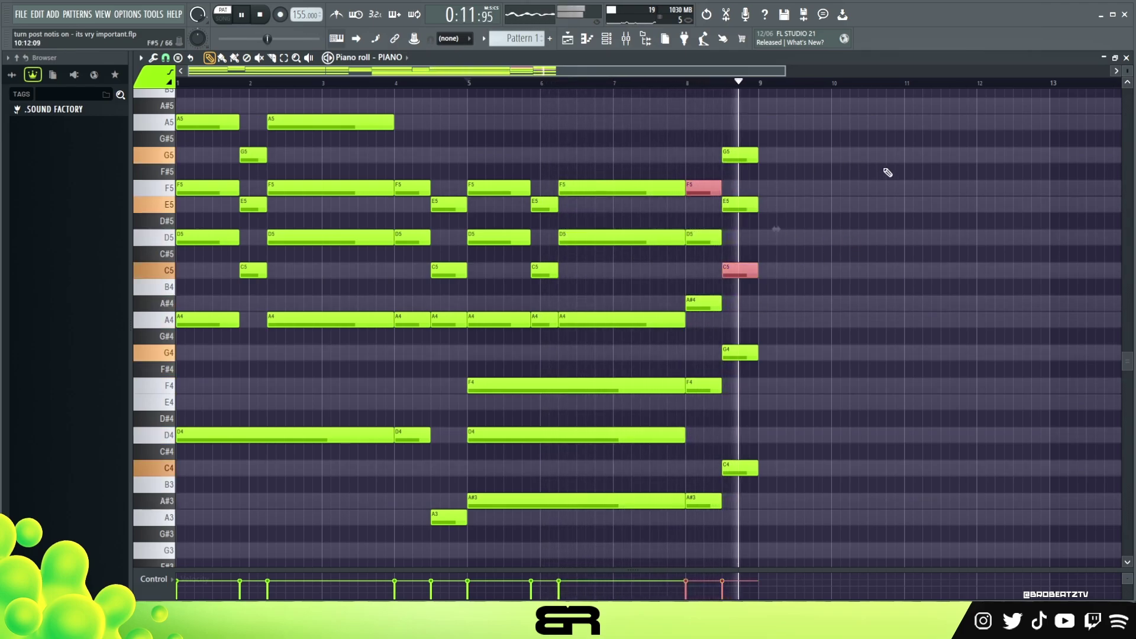
{"action": "key", "text": "space"}
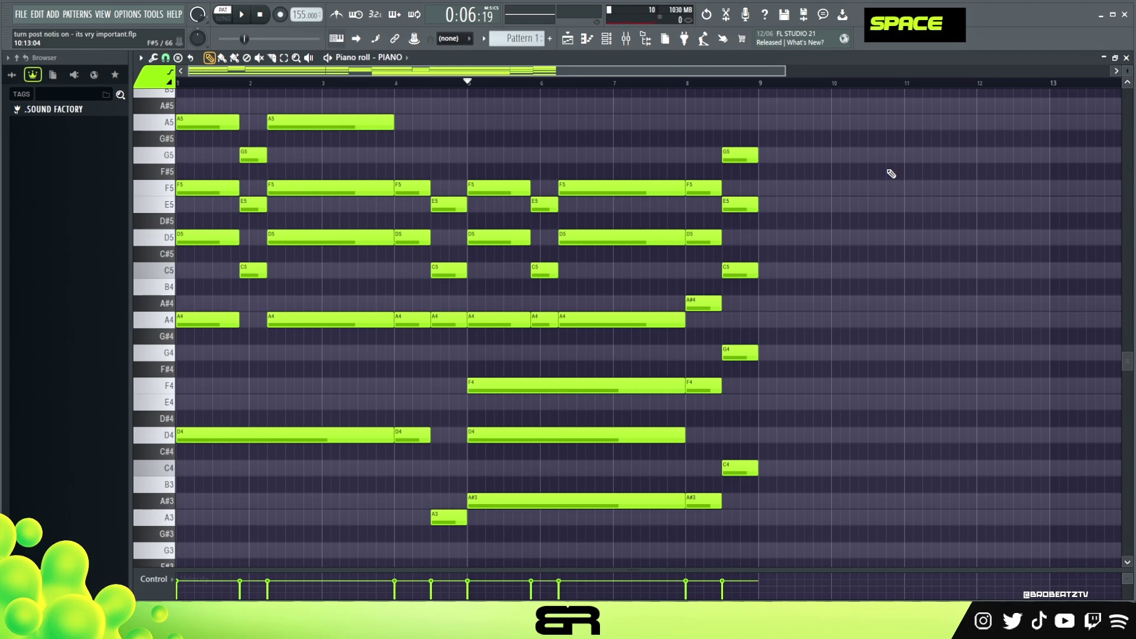
Delete the A#4 note at the start of bar 8 and replay the passage from bar 5
{"action": "right_click", "coordinate": [705, 304]}
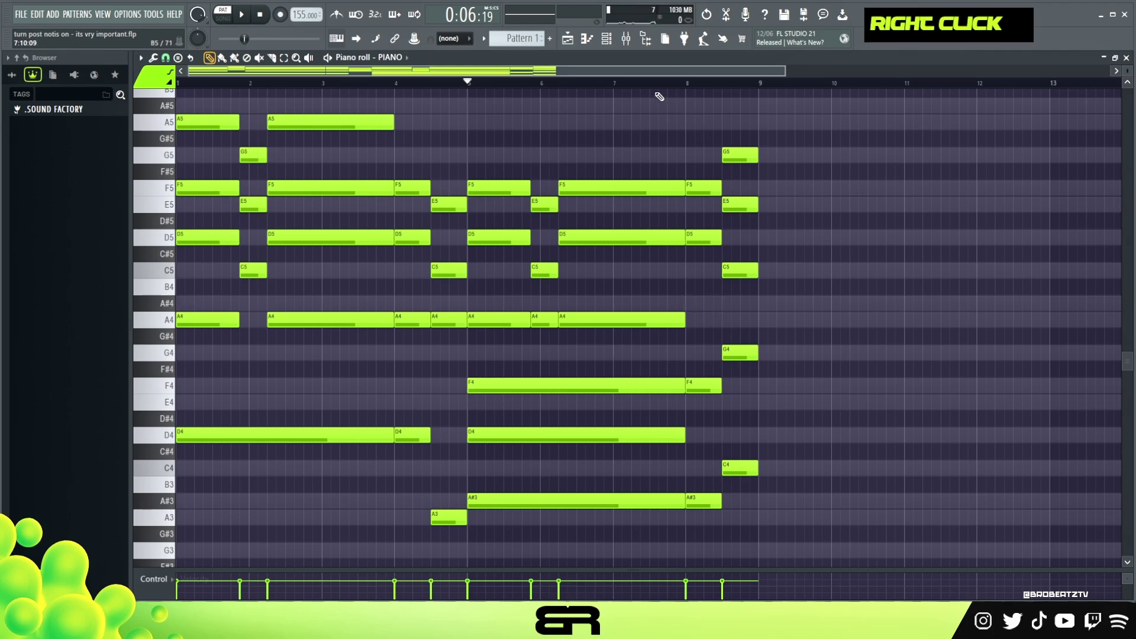
{"action": "key", "text": "space"}
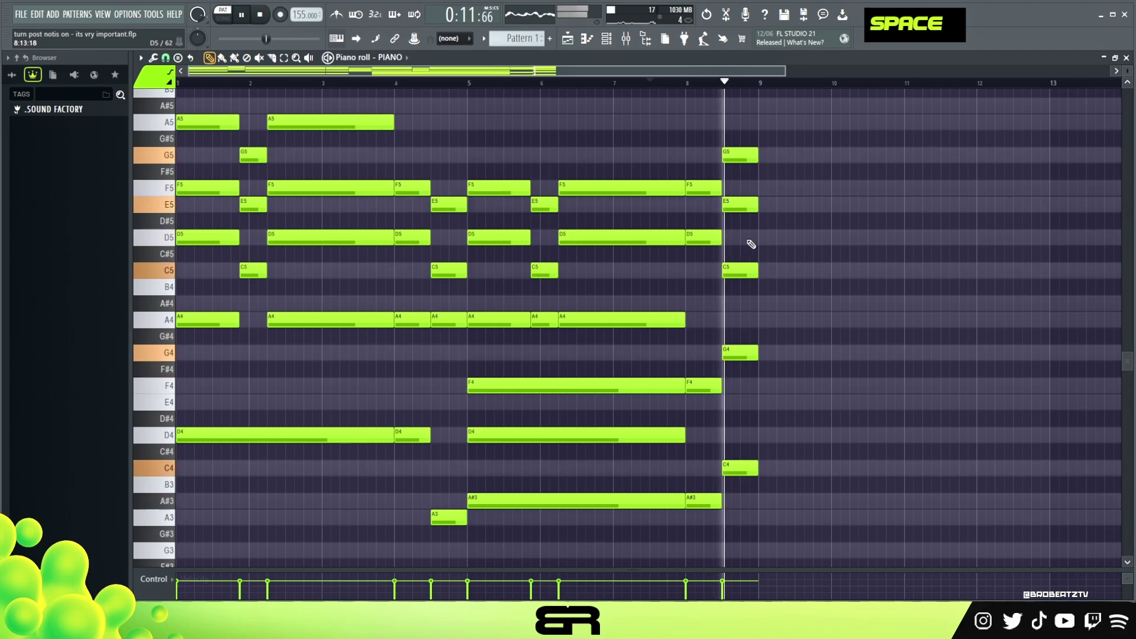
{"action": "key", "text": "space"}
{"action": "key", "text": "space"}
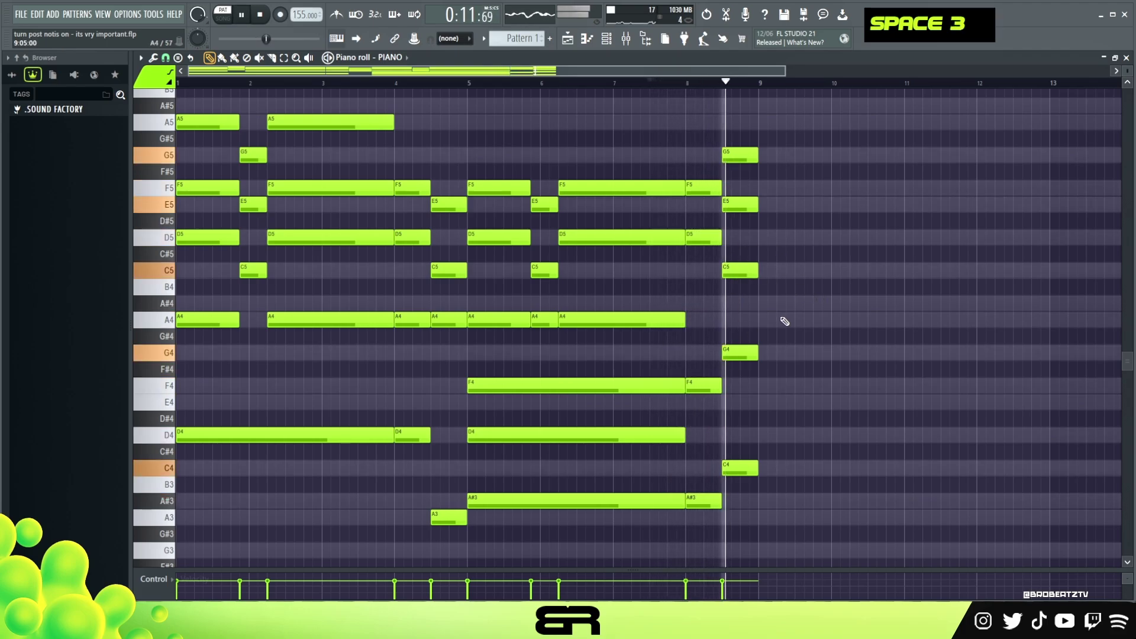
{"action": "key", "text": "space"}
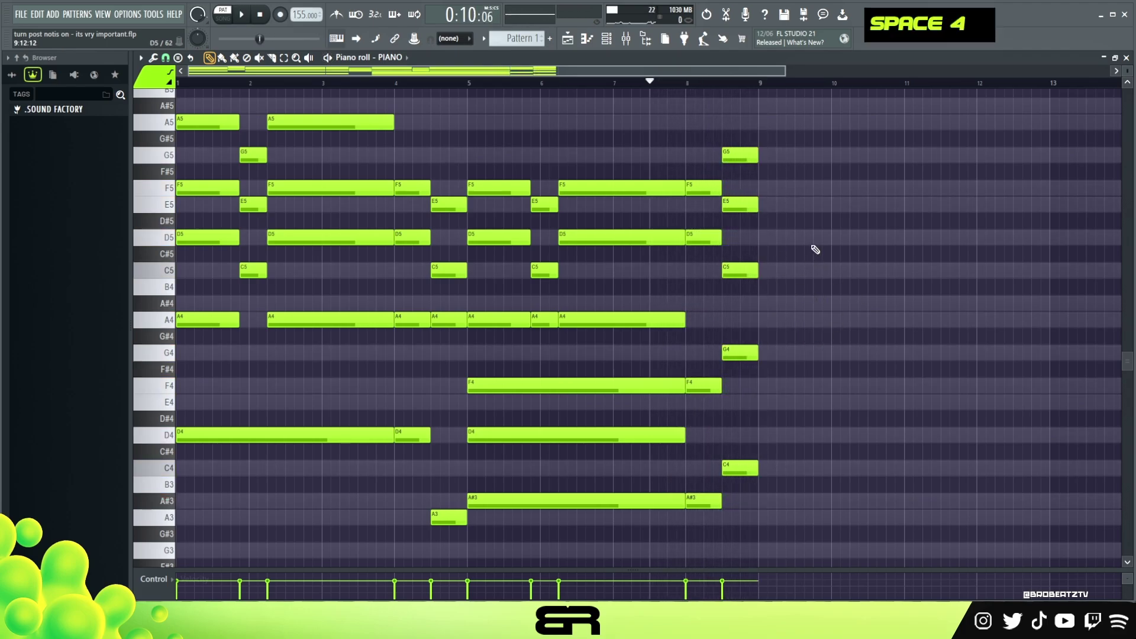
Copy all notes of bars 1 to 4 into bars 9 to 12
{"action": "left_click_drag", "start_coordinate": [644, 80], "coordinate": [466, 124]}
{"action": "scroll", "coordinate": [631, 85], "scroll_direction": "down", "scroll_amount": 2}
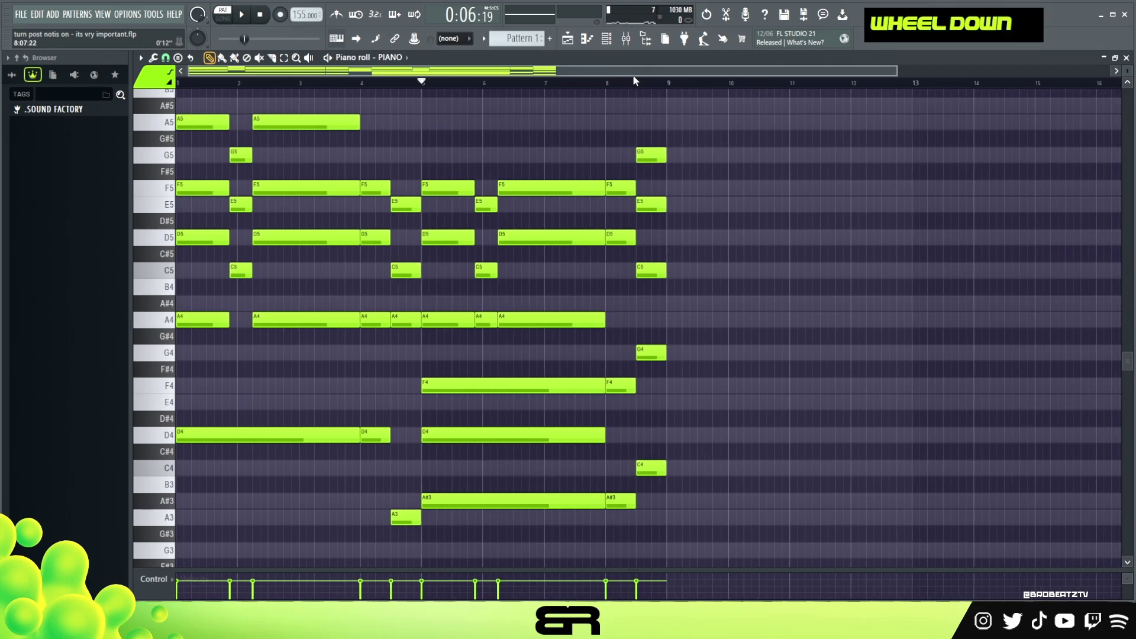
{"action": "scroll", "coordinate": [692, 96], "scroll_direction": "down", "scroll_amount": 1}
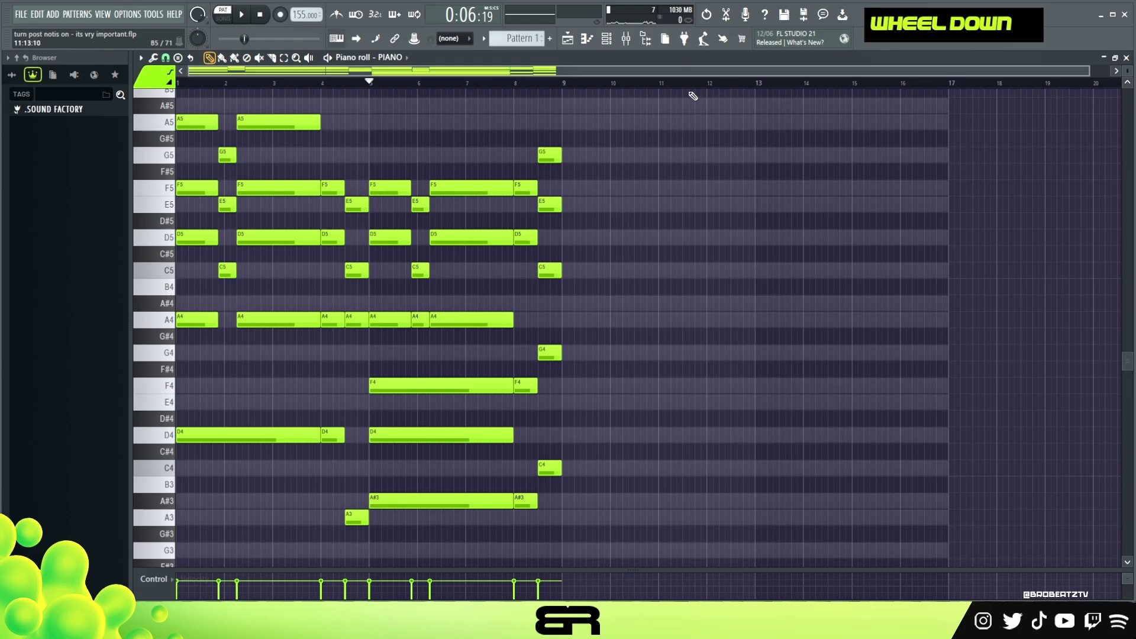
{"action": "left_click_drag", "start_coordinate": [565, 89], "coordinate": [941, 121]}
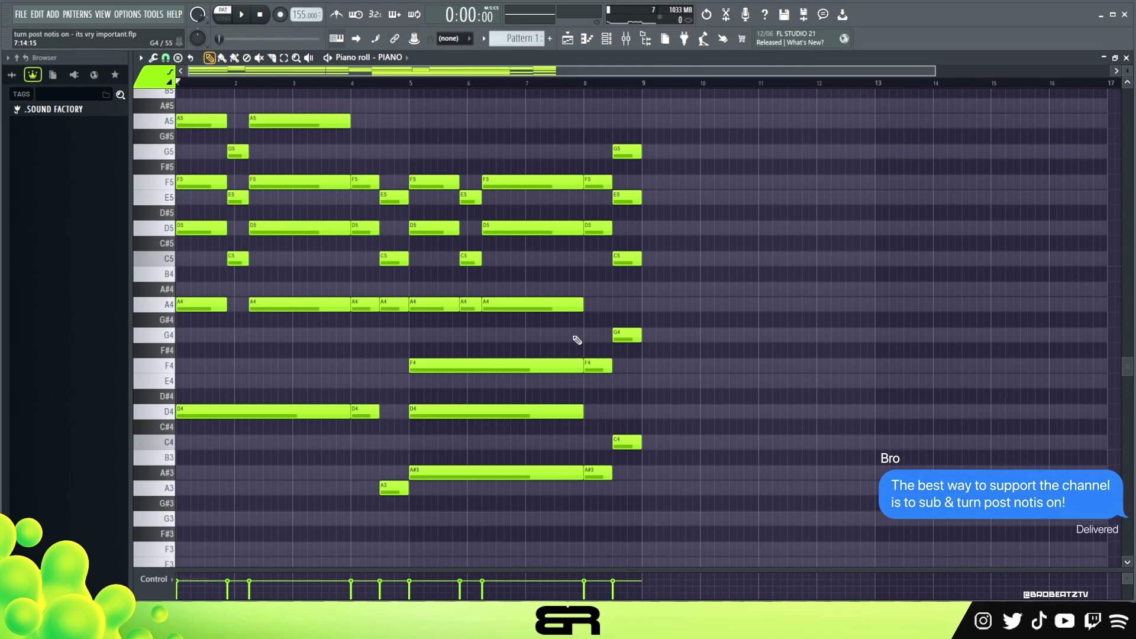
{"action": "left_click_drag", "start_coordinate": [401, 109], "coordinate": [205, 479]}
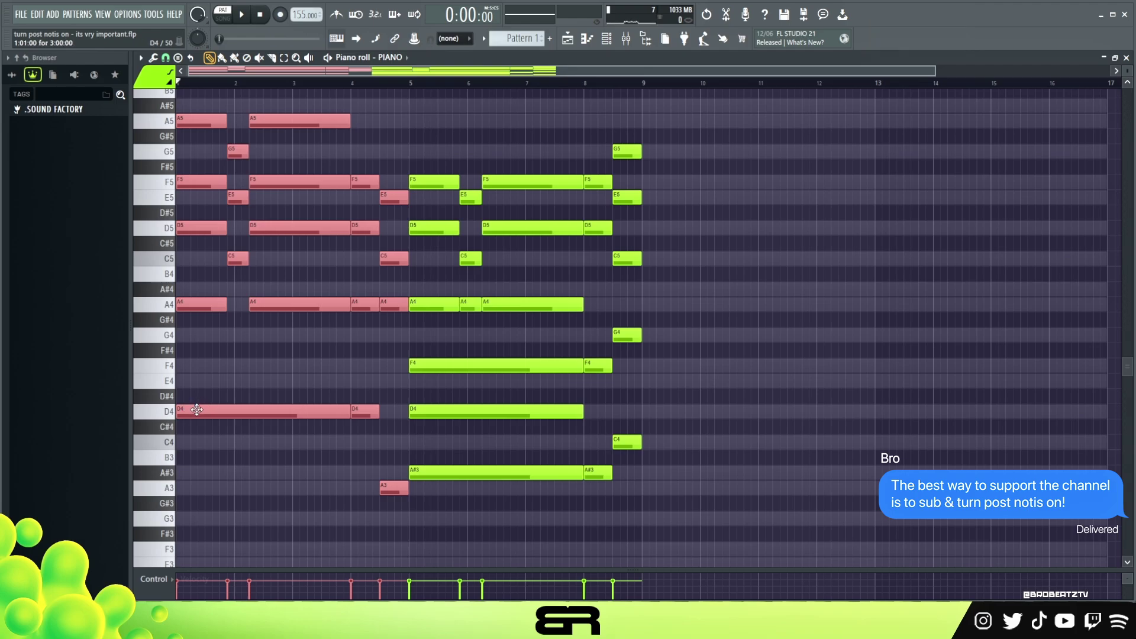
{"action": "left_click_drag", "start_coordinate": [197, 410], "coordinate": [664, 424]}
{"action": "left_click", "coordinate": [670, 382]}
{"action": "scroll", "coordinate": [666, 381], "scroll_direction": "up", "scroll_amount": 1}
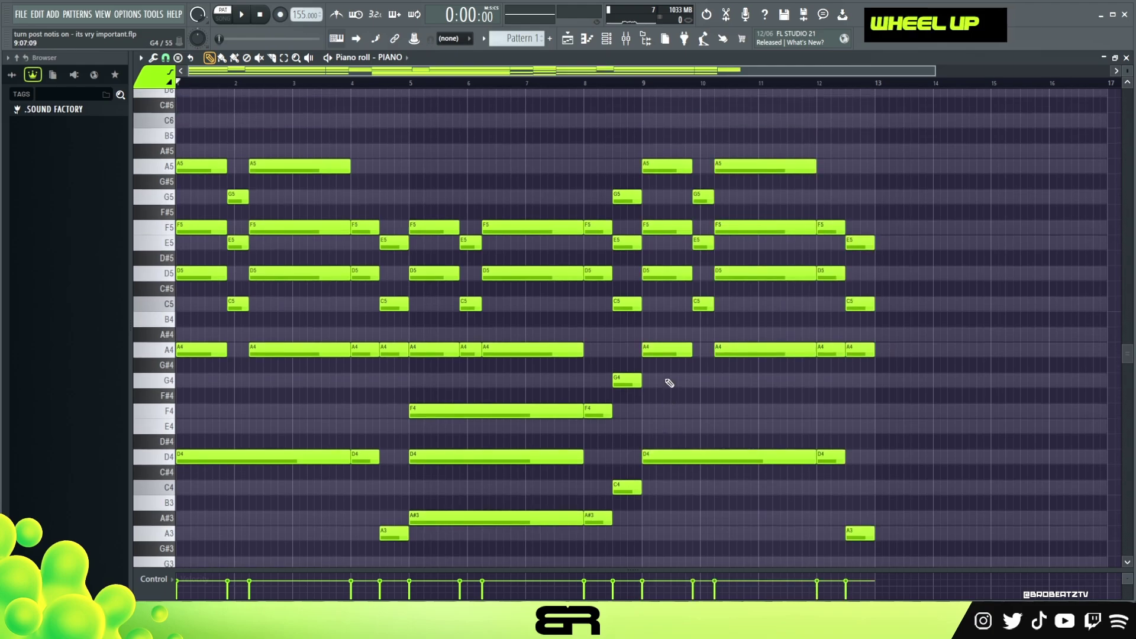
Select the F5, G5 and A5 top notes across bars 8 and 9 to examine the melodic line, and compare the neighbouring chords
{"action": "left_click", "coordinate": [602, 226], "text": "ctrl+shift"}
{"action": "left_click", "coordinate": [627, 199], "text": "ctrl+shift"}
{"action": "left_click", "coordinate": [651, 168], "text": "ctrl+shift"}
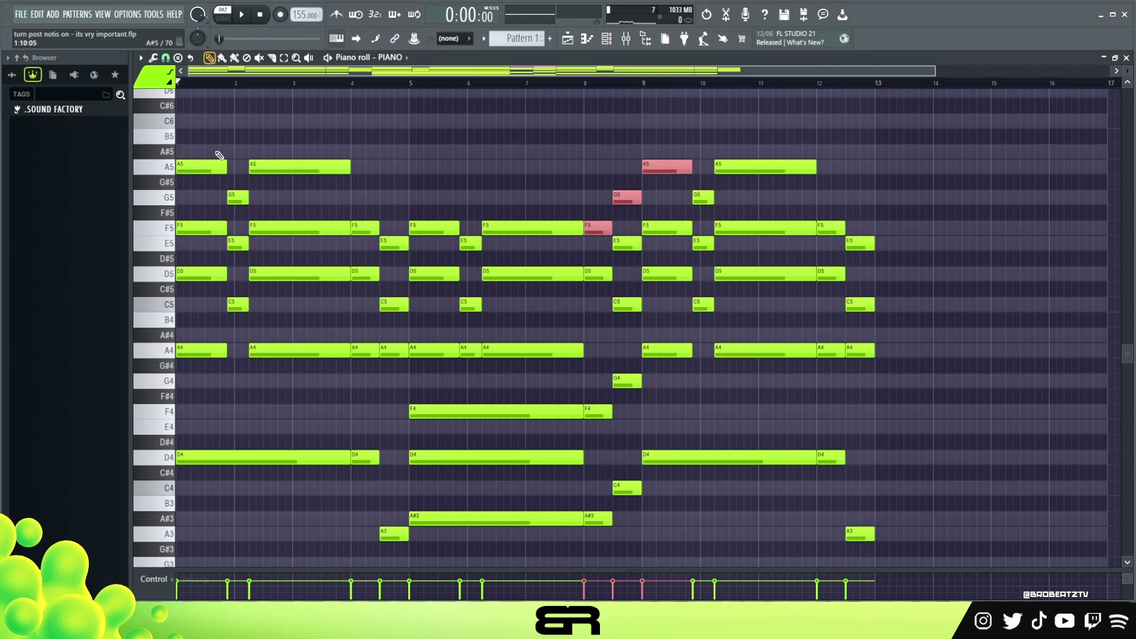
{"action": "right_click", "coordinate": [544, 135]}
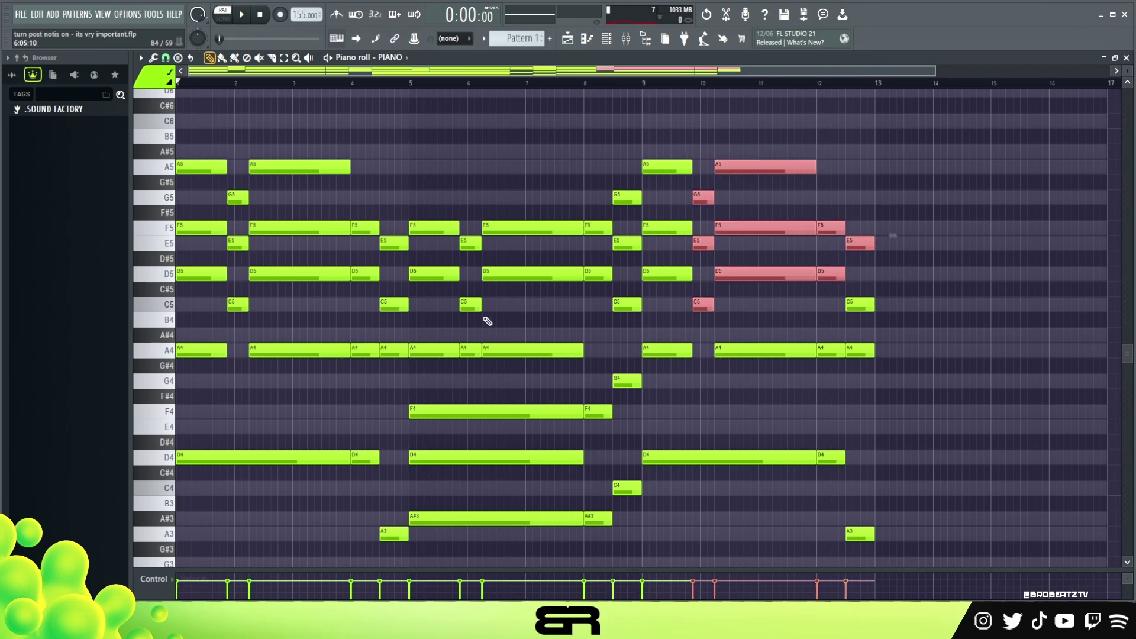
{"action": "left_click_drag", "start_coordinate": [424, 214], "coordinate": [584, 511]}
{"action": "right_click", "coordinate": [354, 229]}
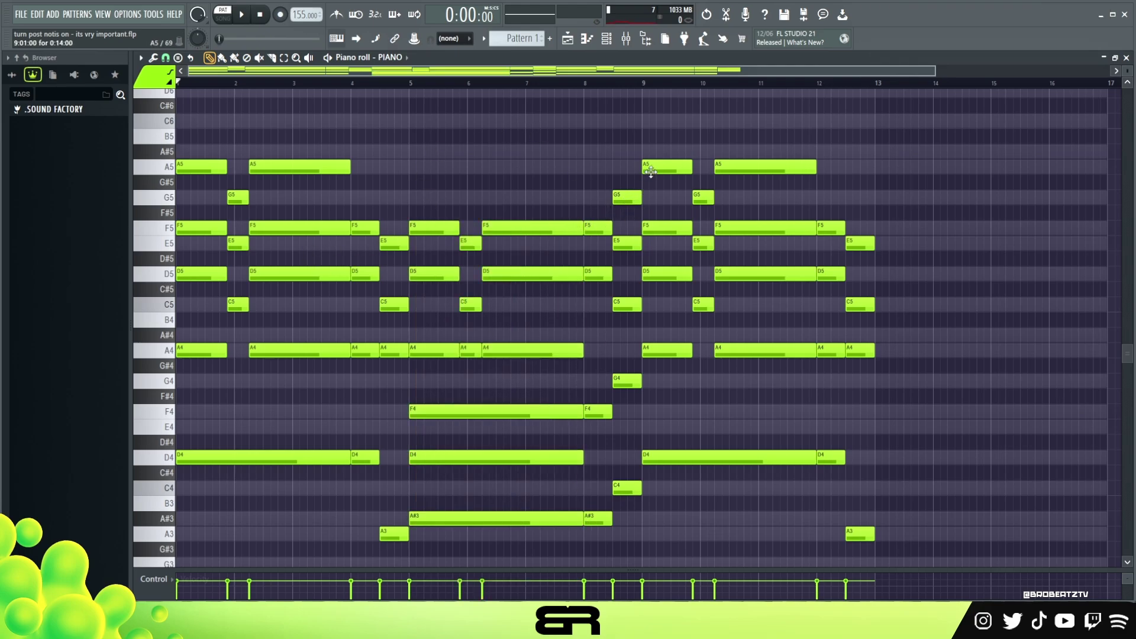
Examine the F5, E5, D5 and C5 notes across bars 8 to 10 and play the transition from mid-bar 7
{"action": "scroll", "coordinate": [880, 223], "scroll_direction": "down", "scroll_amount": 1}
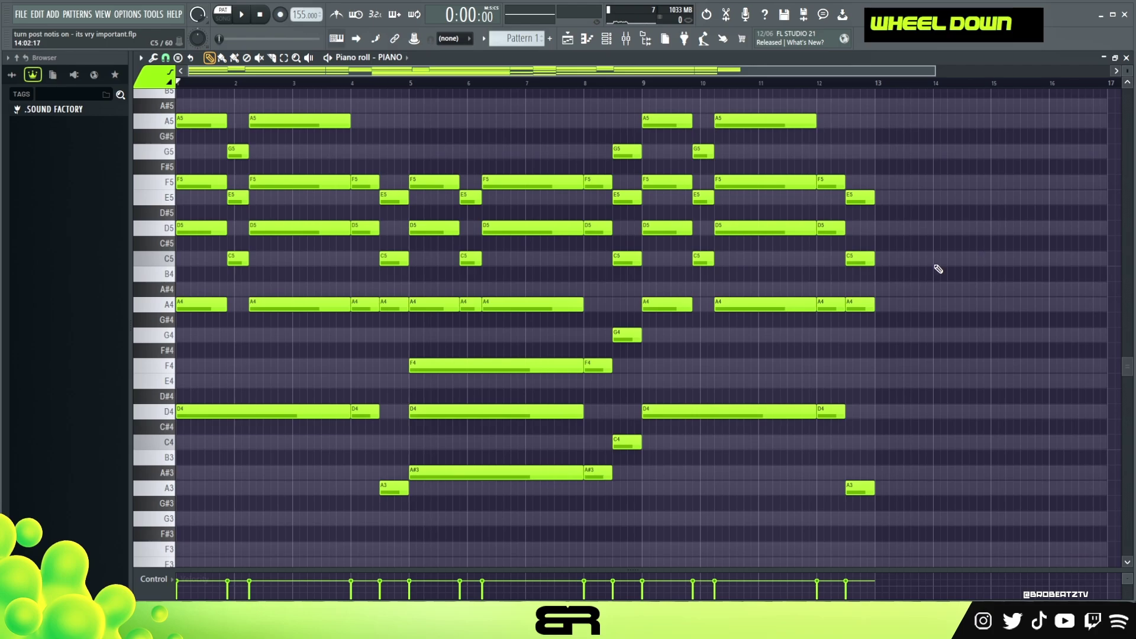
{"action": "scroll", "coordinate": [611, 182], "scroll_direction": "down", "scroll_amount": 1}
{"action": "left_click_drag", "start_coordinate": [704, 214], "coordinate": [599, 136]}
{"action": "left_click", "coordinate": [555, 83]}
{"action": "scroll", "coordinate": [674, 221], "scroll_direction": "up", "scroll_amount": 2}
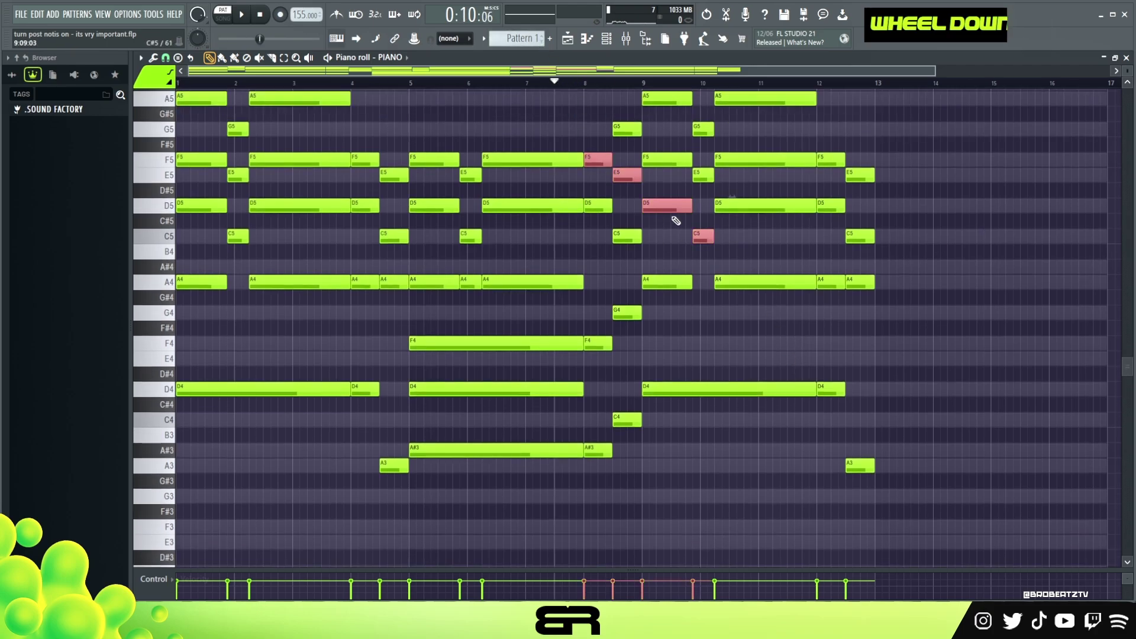
{"action": "right_click", "coordinate": [928, 210]}
{"action": "key", "text": "space"}
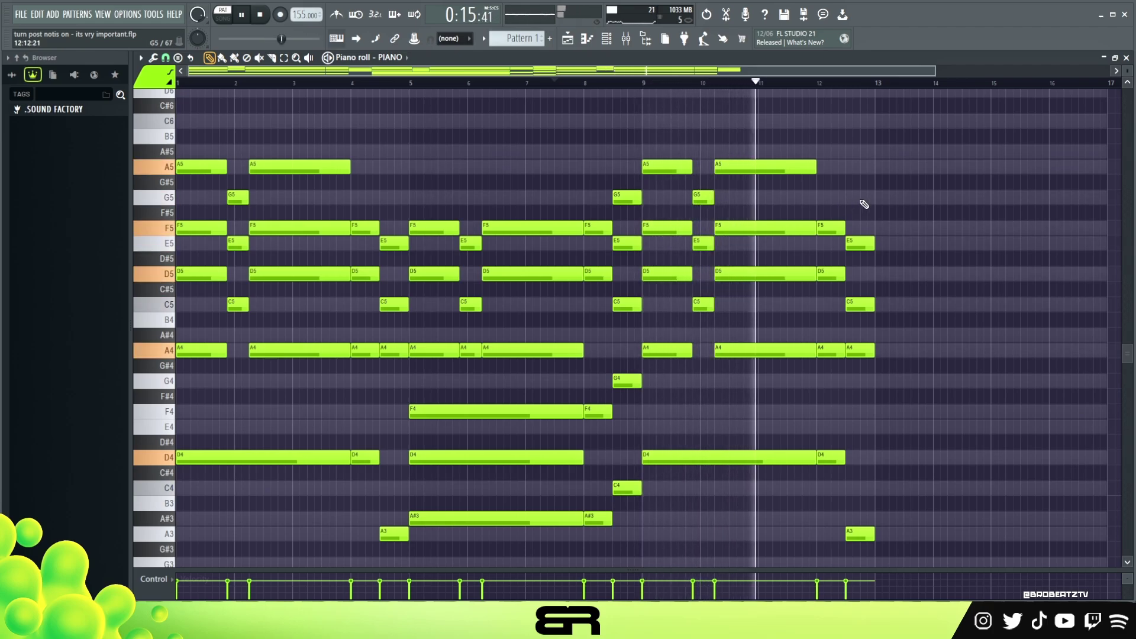
{"action": "key", "text": "space"}
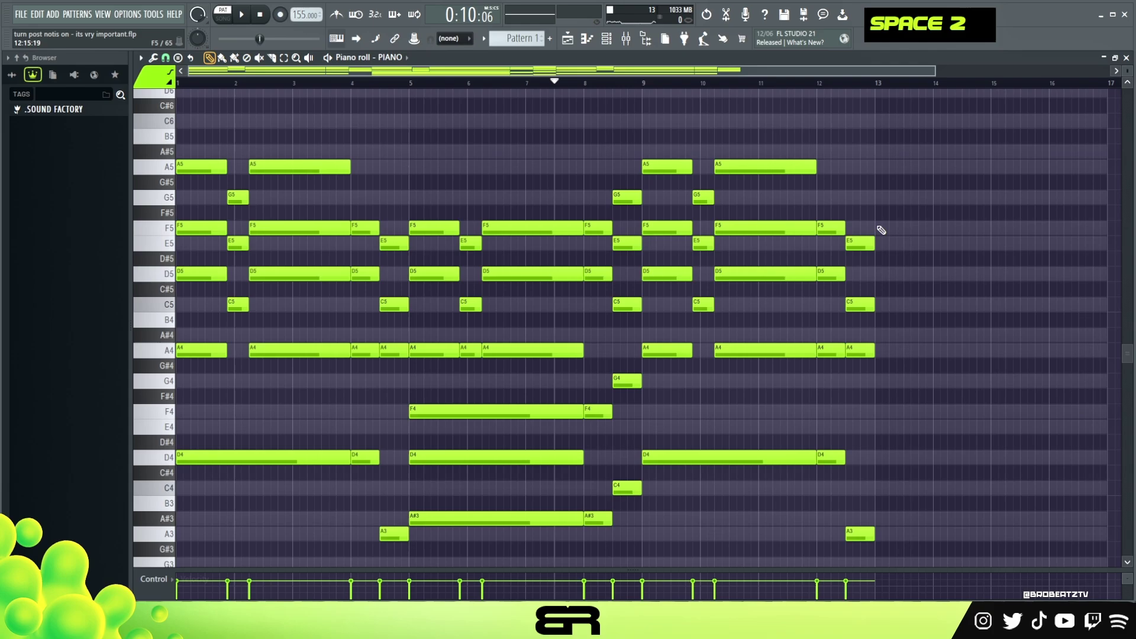
In the second half of bar 12, delete the A3 and A4 notes and duplicate C5 one octave lower as C4
{"action": "left_click_drag", "start_coordinate": [818, 249], "coordinate": [892, 303]}
{"action": "scroll", "coordinate": [945, 260], "scroll_direction": "down", "scroll_amount": 2}
{"action": "right_click", "coordinate": [862, 438]}
{"action": "scroll", "coordinate": [893, 362], "scroll_direction": "up", "scroll_amount": 1}
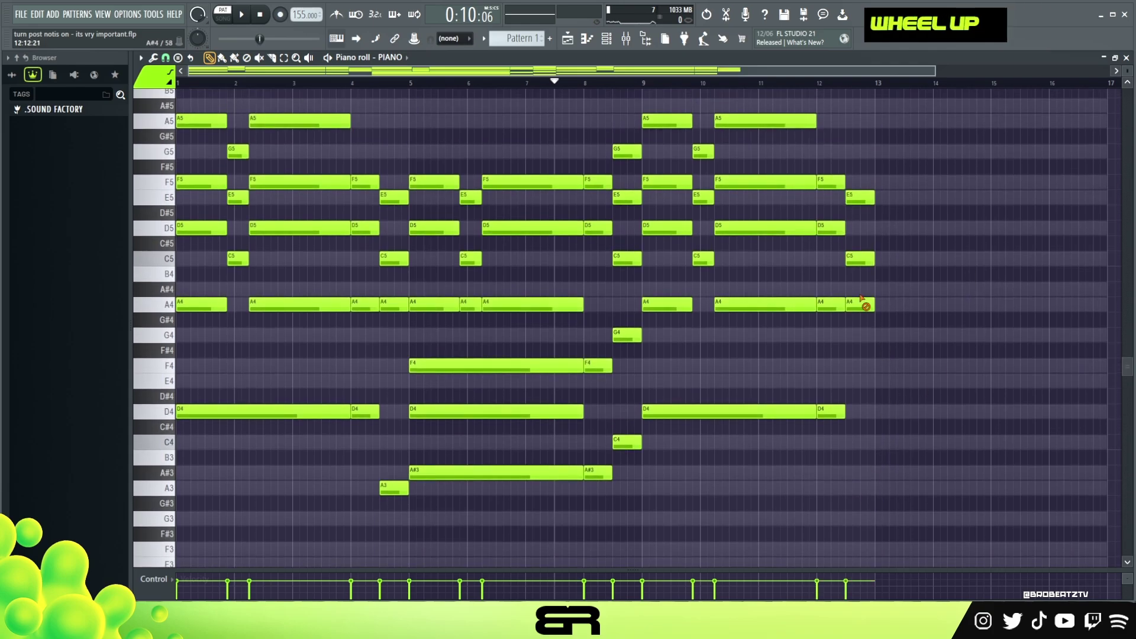
{"action": "left_click", "coordinate": [863, 264], "text": "ctrl"}
{"action": "left_click", "coordinate": [862, 264], "text": "shift"}
{"action": "key", "text": "ctrl+Down"}
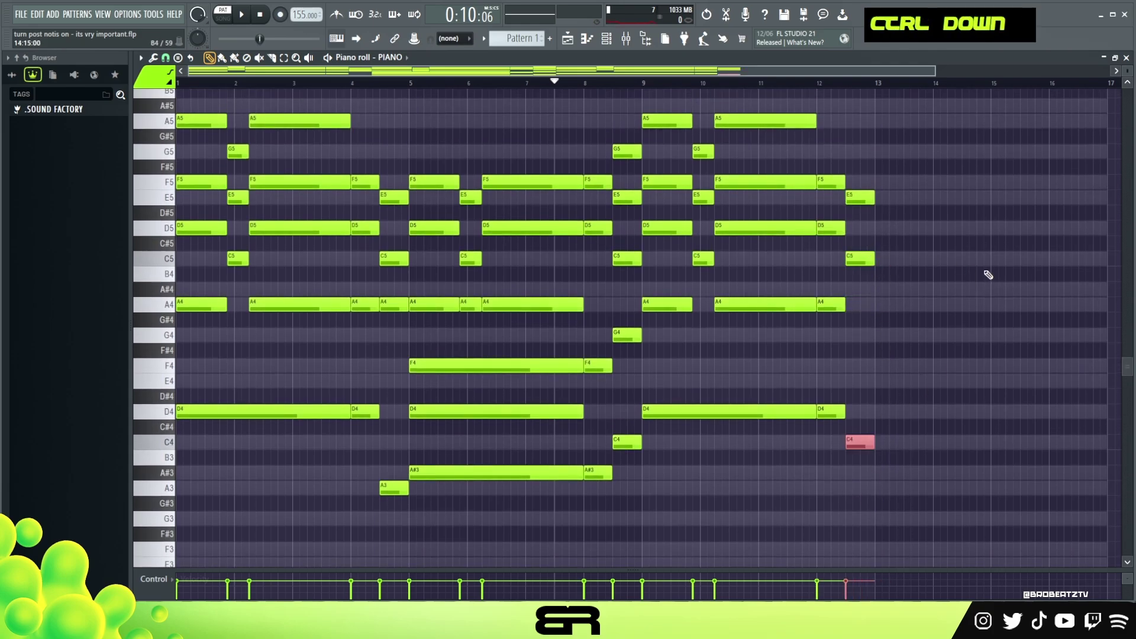
{"action": "right_click", "coordinate": [918, 395]}
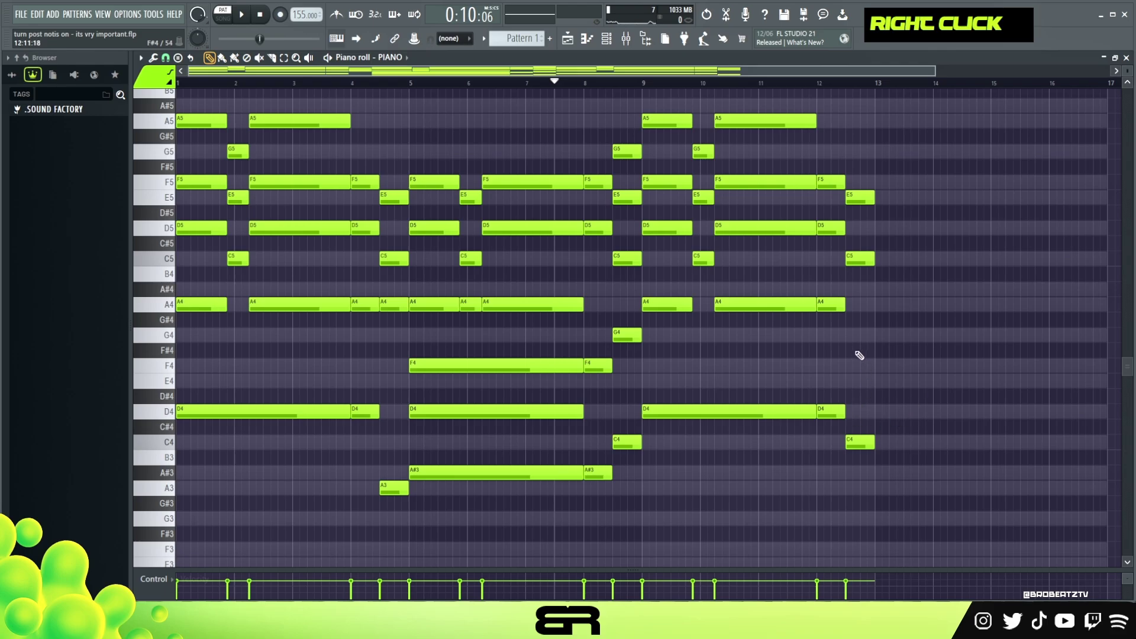
{"action": "key", "text": "ctrl+z"}
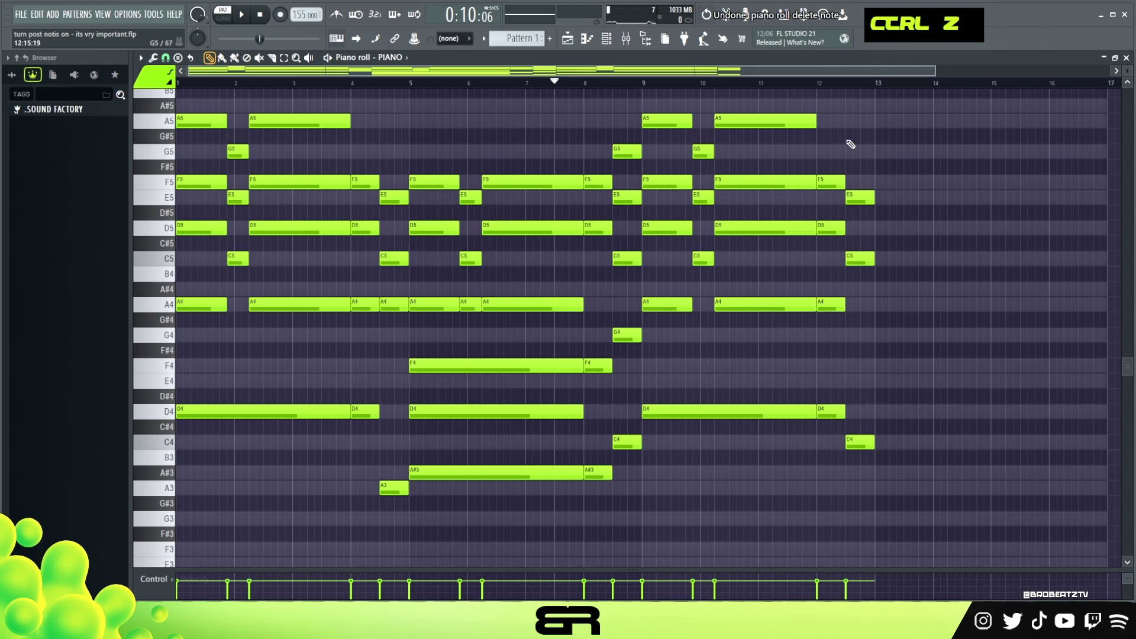
{"action": "key", "text": "space"}
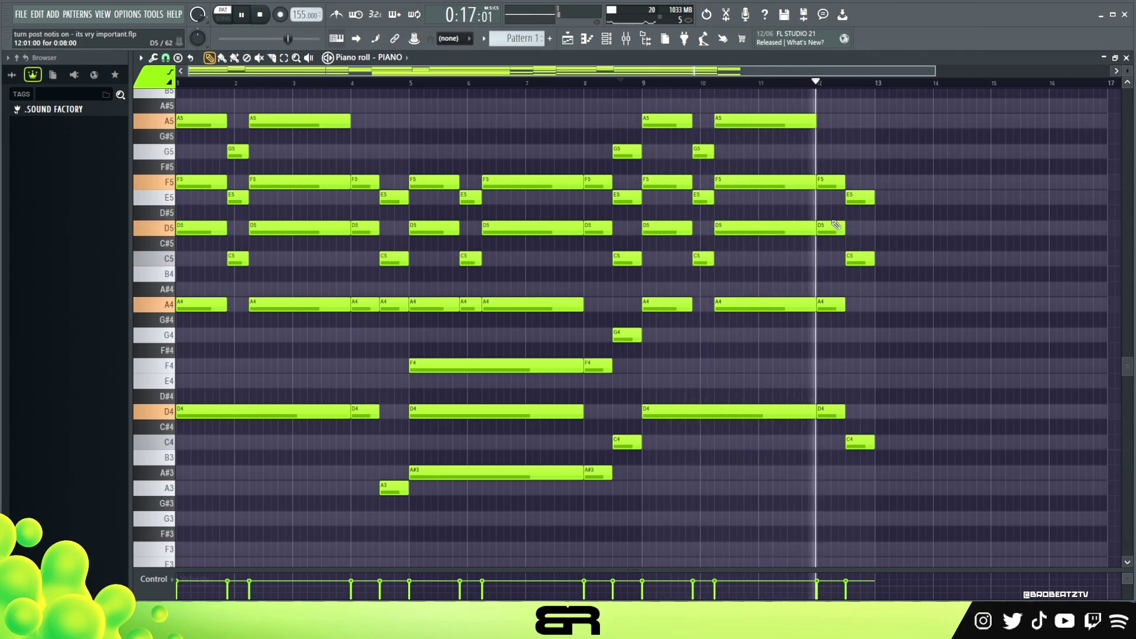
{"action": "key", "text": "space"}
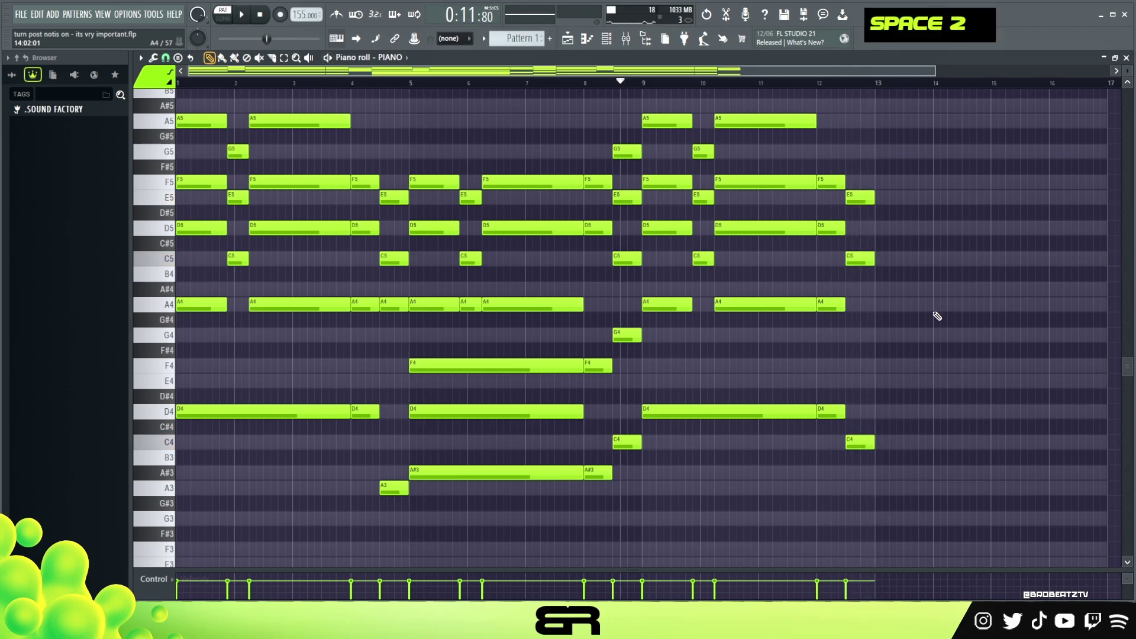
Duplicate the low D4 and C4 notes in bars 9 to 12 one octave lower as D3 and C3
{"action": "left_click_drag", "start_coordinate": [735, 374], "coordinate": [941, 479]}
{"action": "mouse_move", "coordinate": [683, 418]}
{"action": "left_mouse_down"}
{"action": "mouse_move", "coordinate": [733, 418]}
{"action": "mouse_move", "coordinate": [682, 417]}
{"action": "left_mouse_up"}
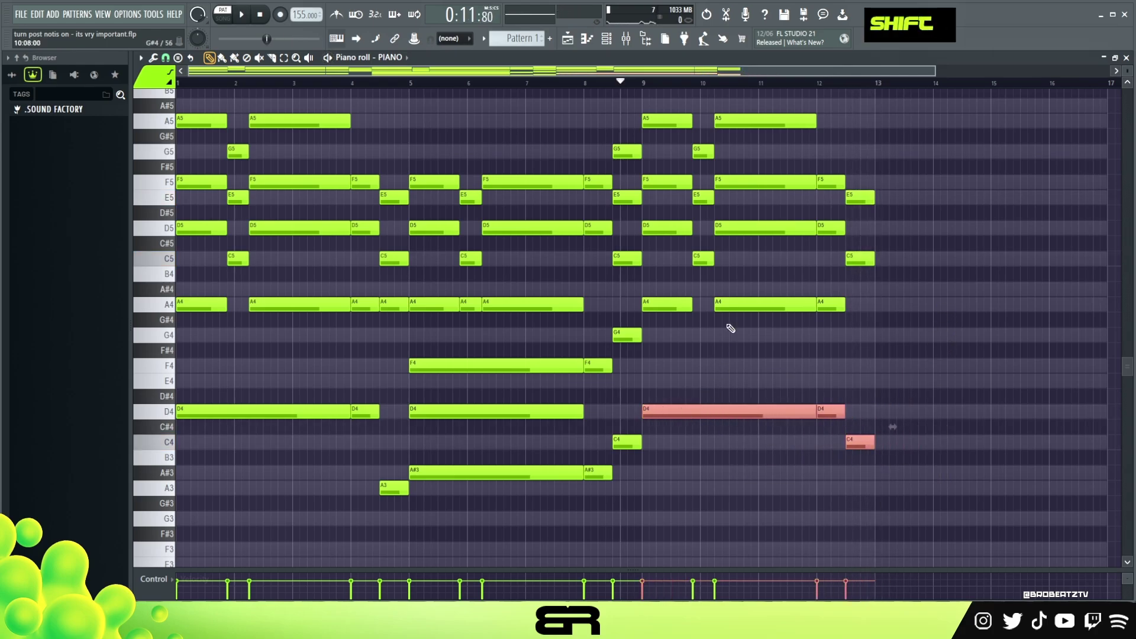
{"action": "key", "text": "ctrl+Down"}
{"action": "scroll", "coordinate": [710, 322], "scroll_direction": "up", "scroll_amount": 5}
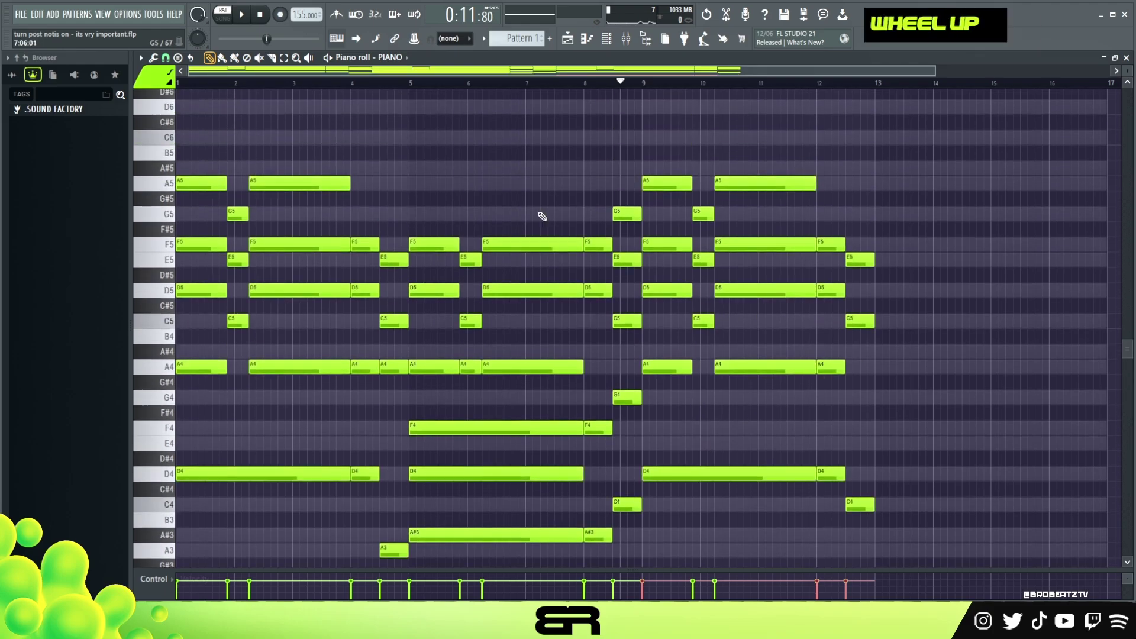
{"action": "scroll", "coordinate": [803, 304], "scroll_direction": "down", "scroll_amount": 3}
{"action": "scroll", "coordinate": [673, 128], "scroll_direction": "up", "scroll_amount": 3}
{"action": "scroll", "coordinate": [792, 158], "scroll_direction": "down", "scroll_amount": 3}
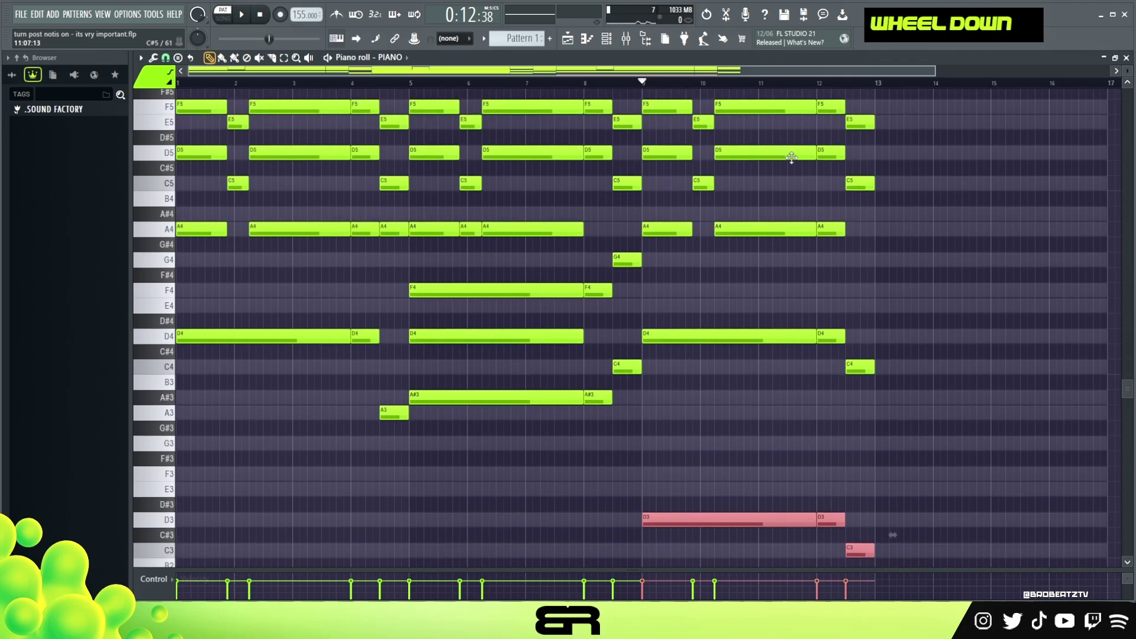
{"action": "scroll", "coordinate": [807, 239], "scroll_direction": "up", "scroll_amount": 2}
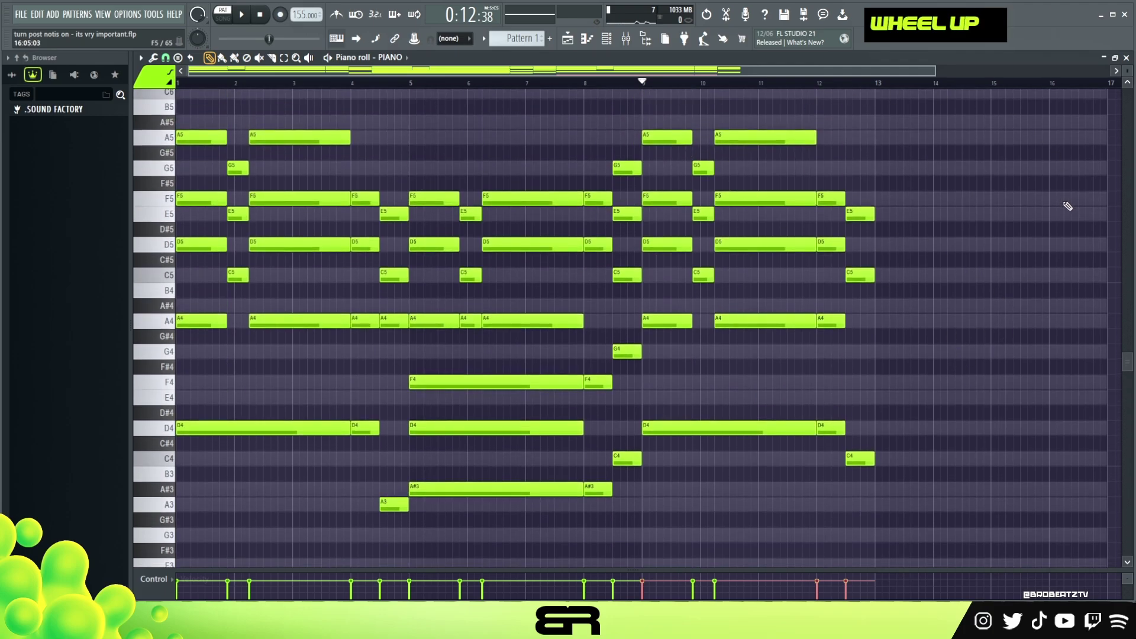
Try the duplicated bass notes in bars 9 to 12 another octave lower at D2 and C2, and play the passage
{"action": "scroll", "coordinate": [862, 309], "scroll_direction": "down", "scroll_amount": 7}
{"action": "scroll", "coordinate": [852, 303], "scroll_direction": "up", "scroll_amount": 2}
{"action": "scroll", "coordinate": [828, 289], "scroll_direction": "down", "scroll_amount": 2}
{"action": "scroll", "coordinate": [787, 266], "scroll_direction": "up", "scroll_amount": 4}
{"action": "key", "text": "space"}
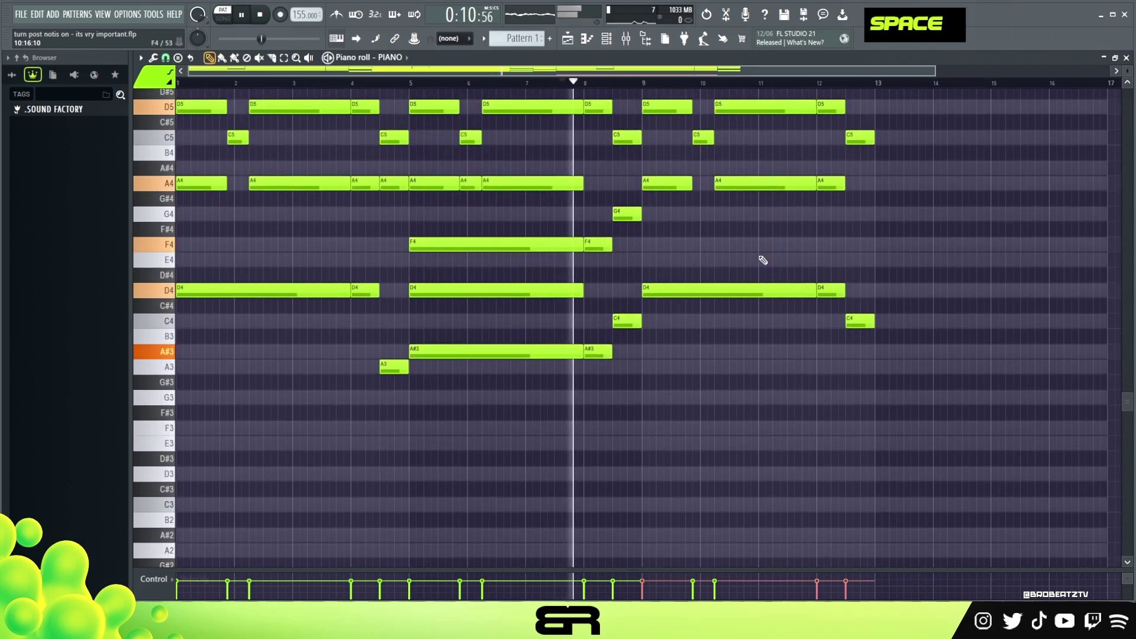
{"action": "scroll", "coordinate": [763, 264], "scroll_direction": "up", "scroll_amount": 5}
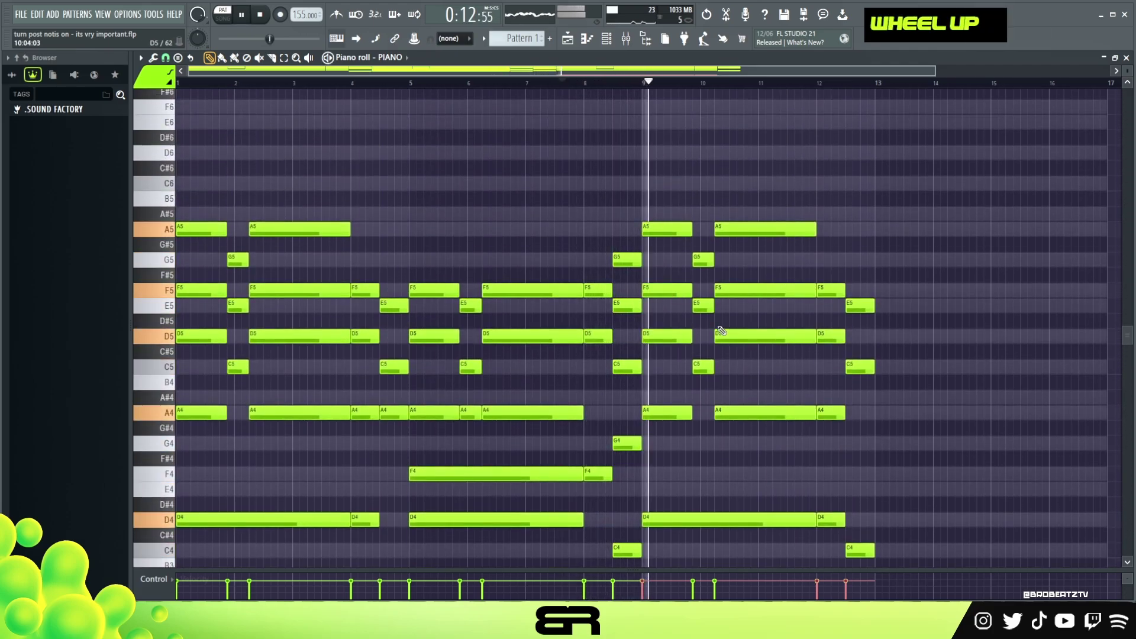
{"action": "scroll", "coordinate": [852, 278], "scroll_direction": "down", "scroll_amount": 2}
{"action": "scroll", "coordinate": [876, 284], "scroll_direction": "down", "scroll_amount": 7}
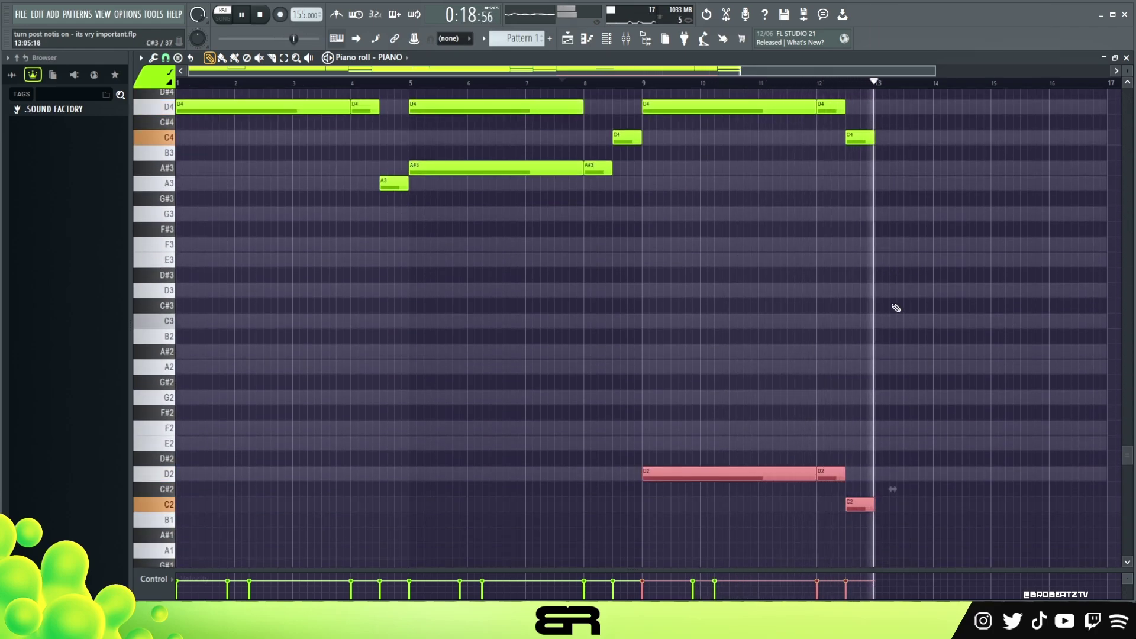
{"action": "key", "text": "space"}
{"action": "left_click", "coordinate": [170, 537]}
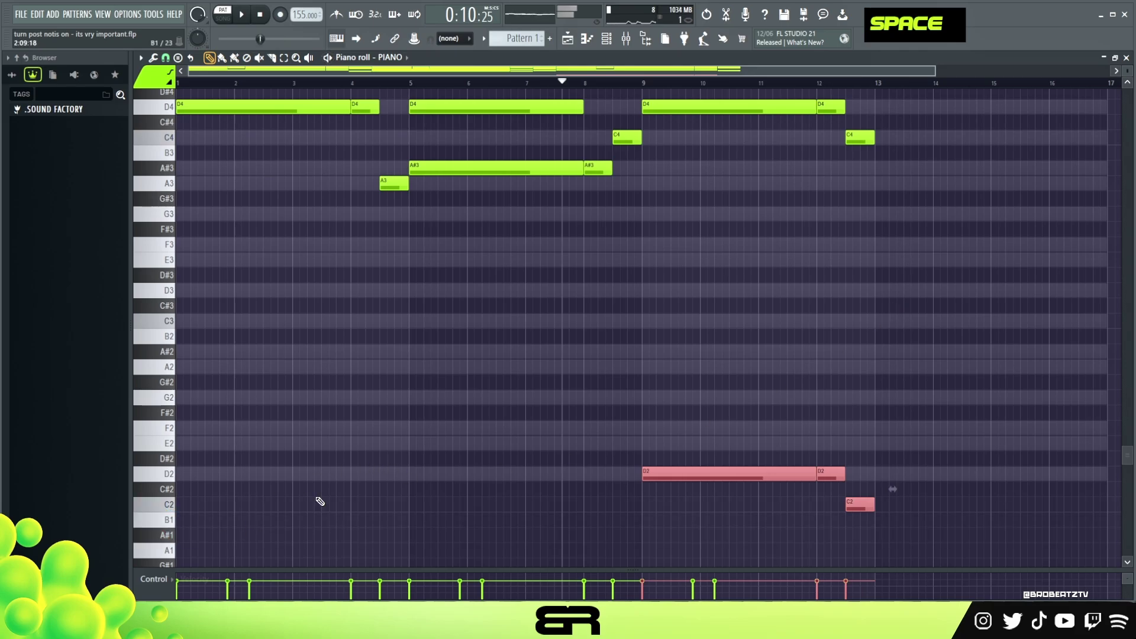
Raise the D2 and C2 bass notes in bars 9 to 12 one octave to D3 and C3
{"action": "right_click", "coordinate": [819, 302]}
{"action": "scroll", "coordinate": [829, 330], "scroll_direction": "down", "scroll_amount": 1}
{"action": "left_click_drag", "start_coordinate": [829, 329], "coordinate": [869, 515]}
{"action": "key", "text": "ctrl+Up"}
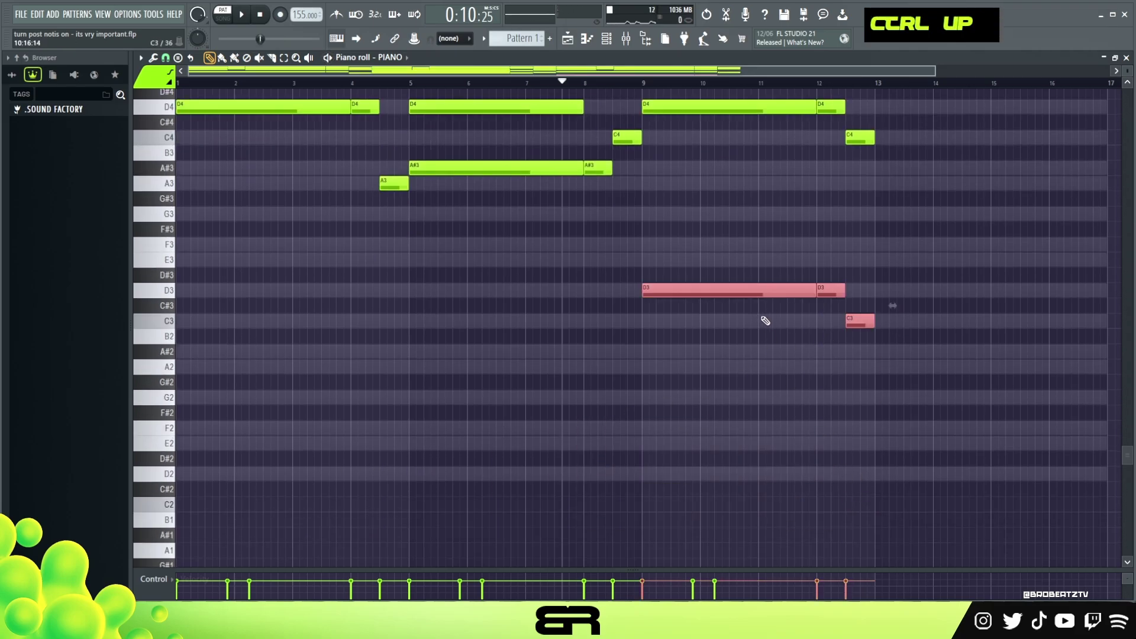
{"action": "scroll", "coordinate": [766, 321], "scroll_direction": "up", "scroll_amount": 6}
{"action": "scroll", "coordinate": [799, 268], "scroll_direction": "down", "scroll_amount": 1}
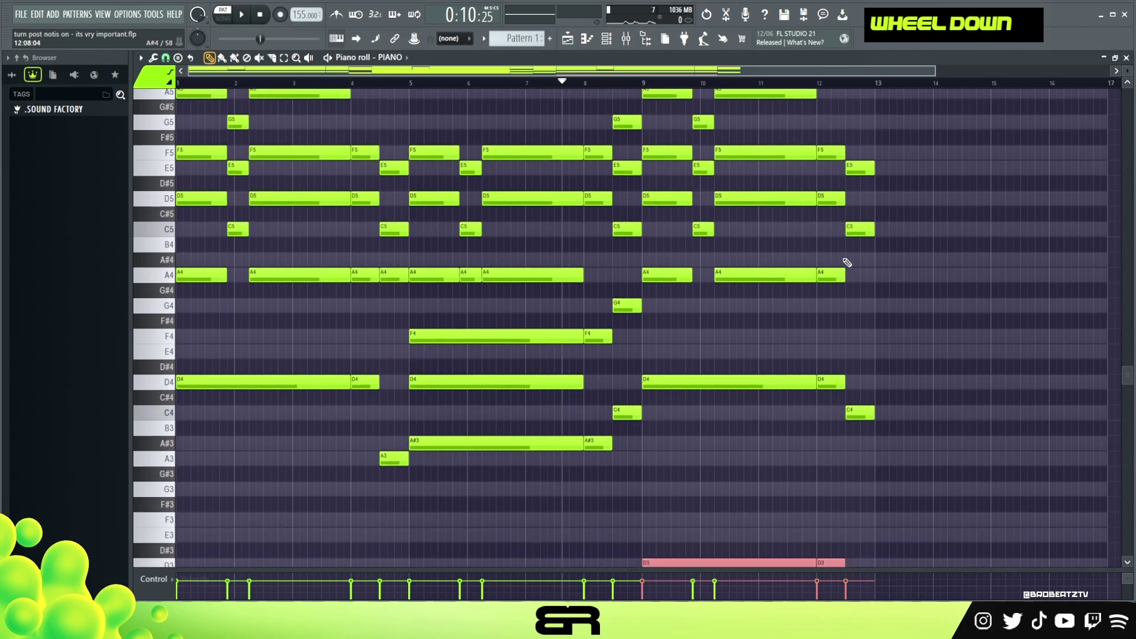
{"action": "scroll", "coordinate": [818, 307], "scroll_direction": "up", "scroll_amount": 2}
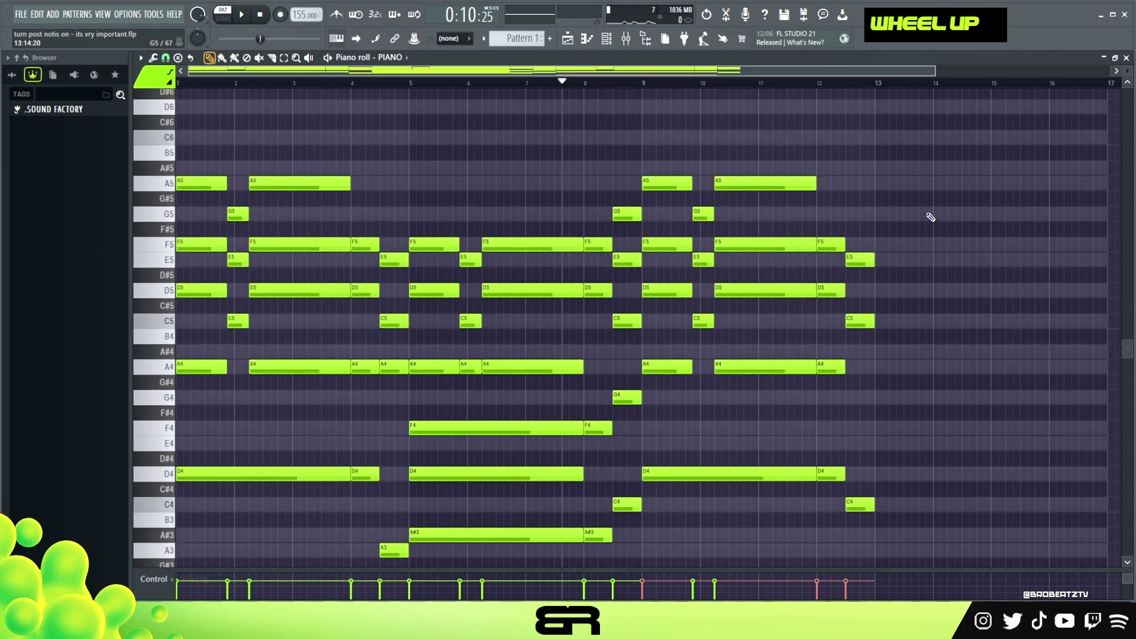
{"action": "right_click", "coordinate": [863, 313]}
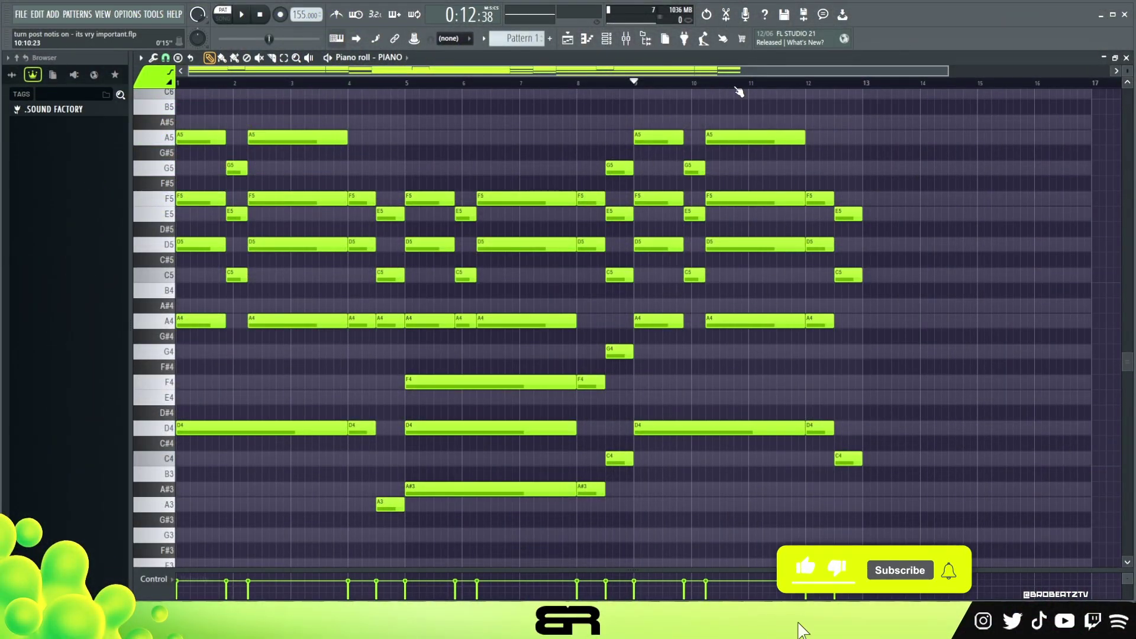
{"action": "left_click_drag", "start_coordinate": [709, 110], "coordinate": [852, 205]}
{"action": "left_click_drag", "start_coordinate": [686, 157], "coordinate": [701, 287]}
{"action": "right_click", "coordinate": [625, 199]}
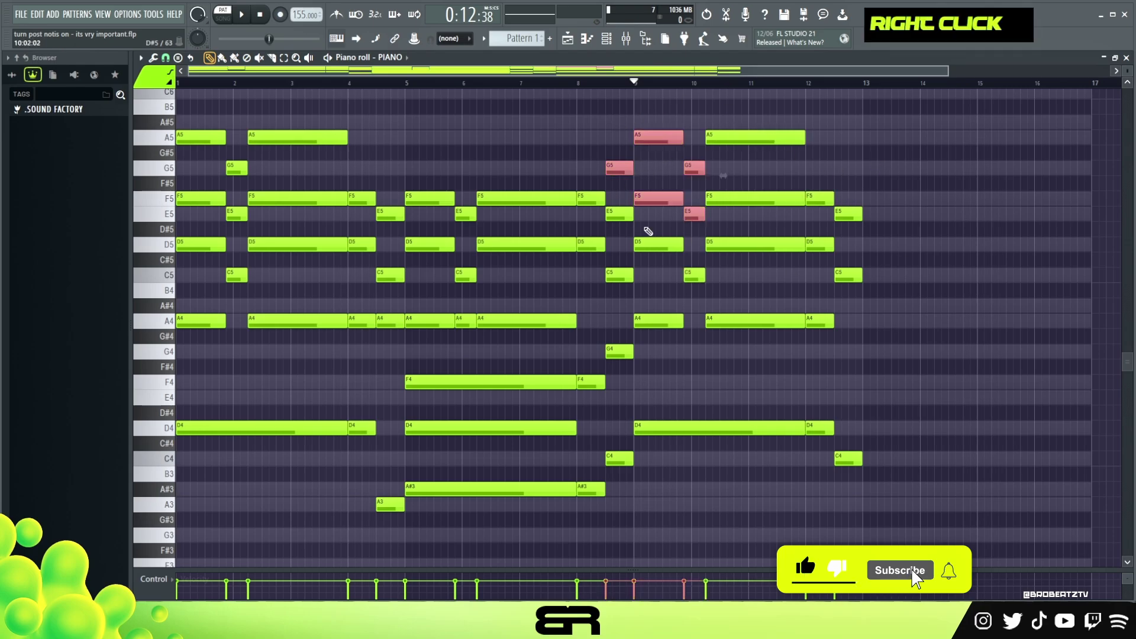
{"action": "left_click_drag", "start_coordinate": [628, 141], "coordinate": [704, 212]}
{"action": "right_click", "coordinate": [919, 197]}
{"action": "left_click_drag", "start_coordinate": [700, 141], "coordinate": [846, 199]}
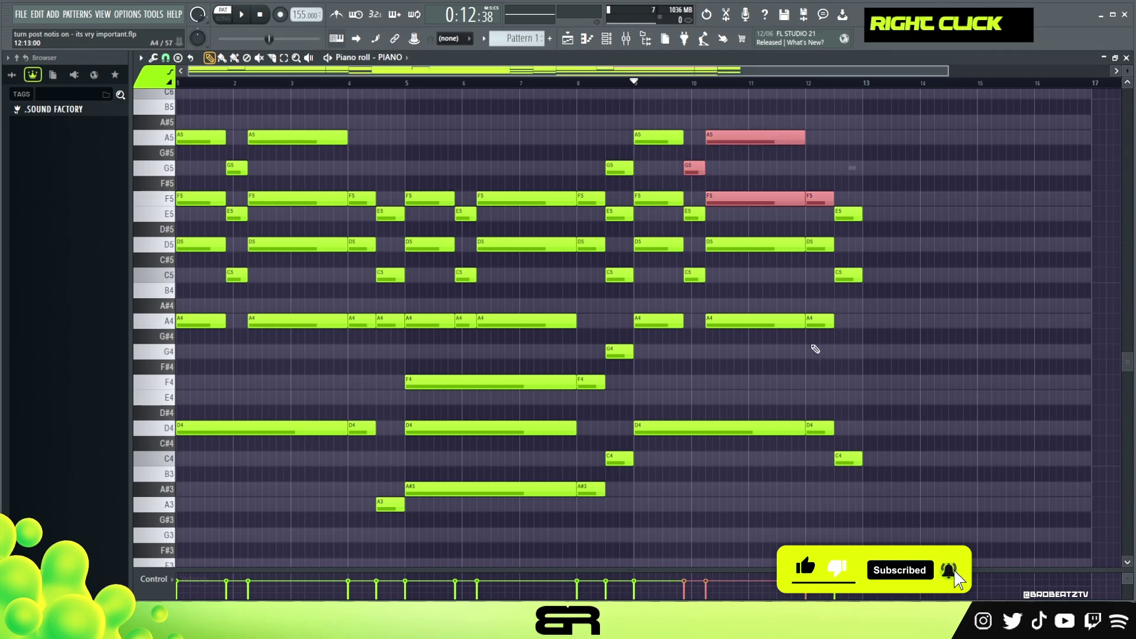
{"action": "right_click", "coordinate": [856, 391]}
Copy all the chord and bass notes of bars 5 to 7 to bars 13 to 15
{"action": "mouse_move", "coordinate": [410, 160]}
{"action": "left_mouse_down"}
{"action": "mouse_move", "coordinate": [451, 329]}
{"action": "mouse_move", "coordinate": [572, 497]}
{"action": "left_mouse_up"}
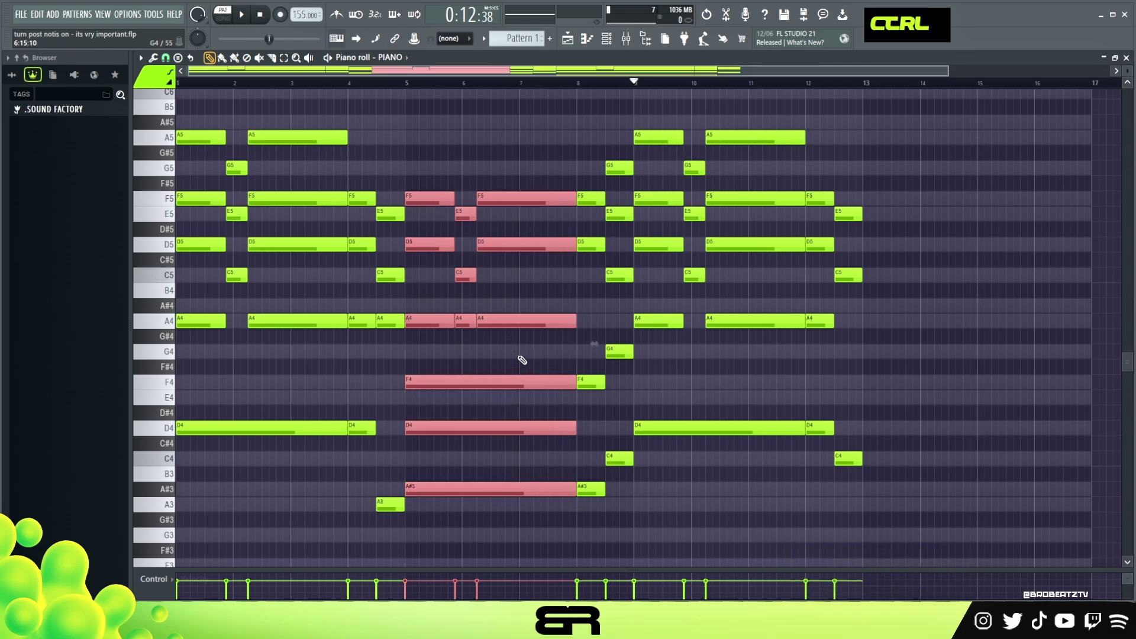
{"action": "left_click_drag", "start_coordinate": [448, 320], "coordinate": [890, 322]}
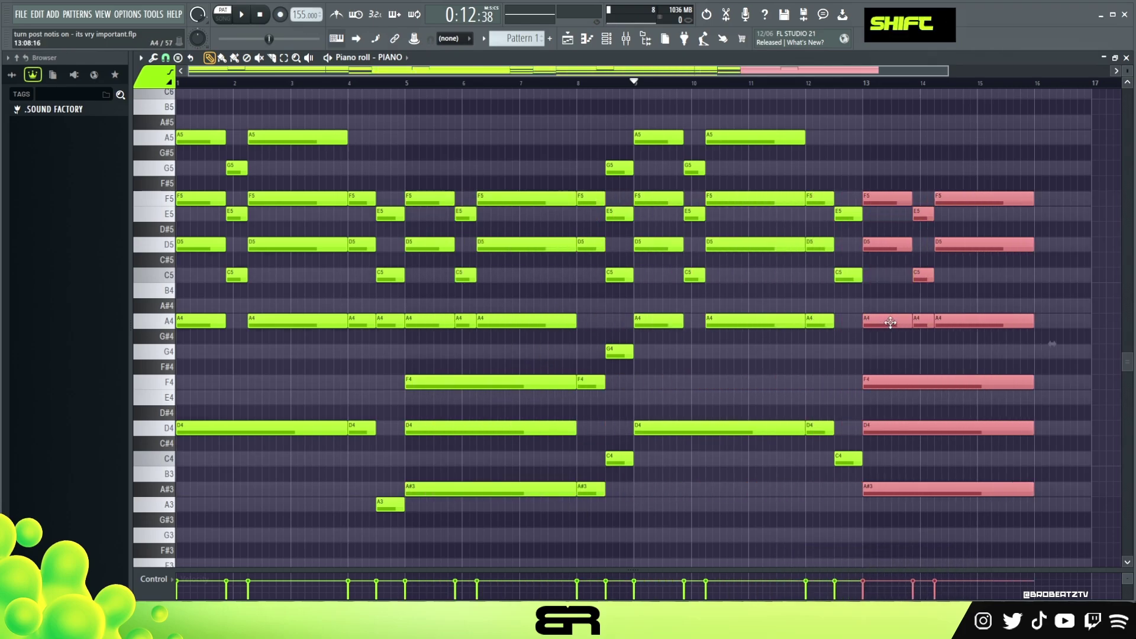
{"action": "right_click", "coordinate": [880, 297]}
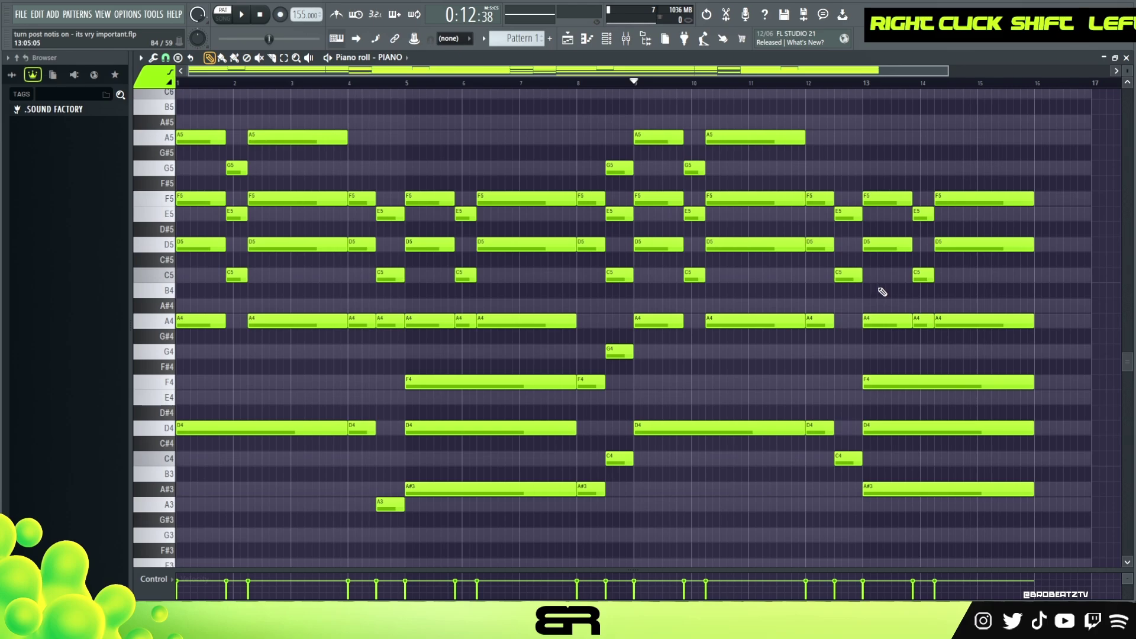
Delete the D4 and F4 notes in bars 13 to 15 and duplicate the long A#3 one octave lower as A#2
{"action": "scroll", "coordinate": [887, 287], "scroll_direction": "down", "scroll_amount": 2}
{"action": "scroll", "coordinate": [910, 289], "scroll_direction": "down", "scroll_amount": 4}
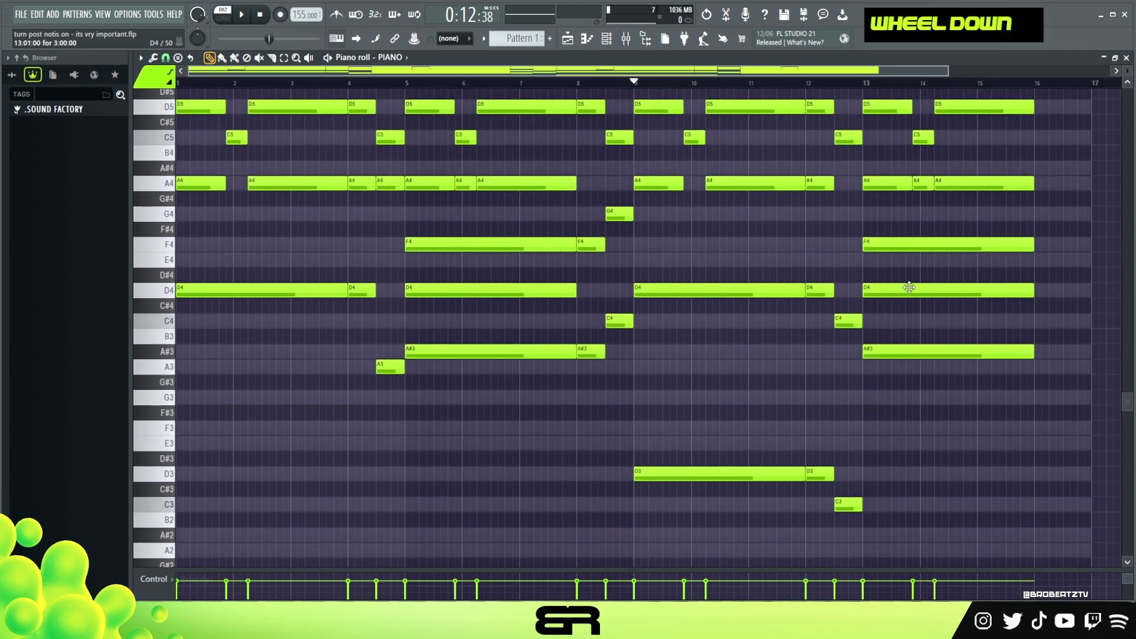
{"action": "right_click", "coordinate": [904, 290]}
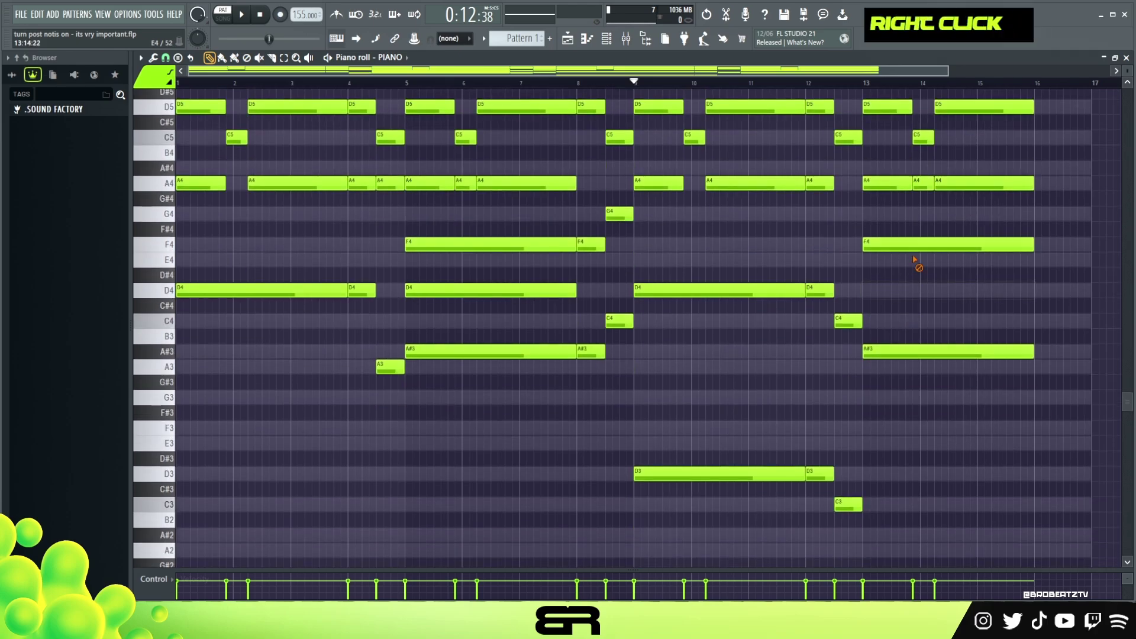
{"action": "right_click", "coordinate": [916, 244]}
{"action": "left_click_drag", "start_coordinate": [887, 352], "coordinate": [902, 354], "text": "shift"}
{"action": "key", "text": "ctrl+Down"}
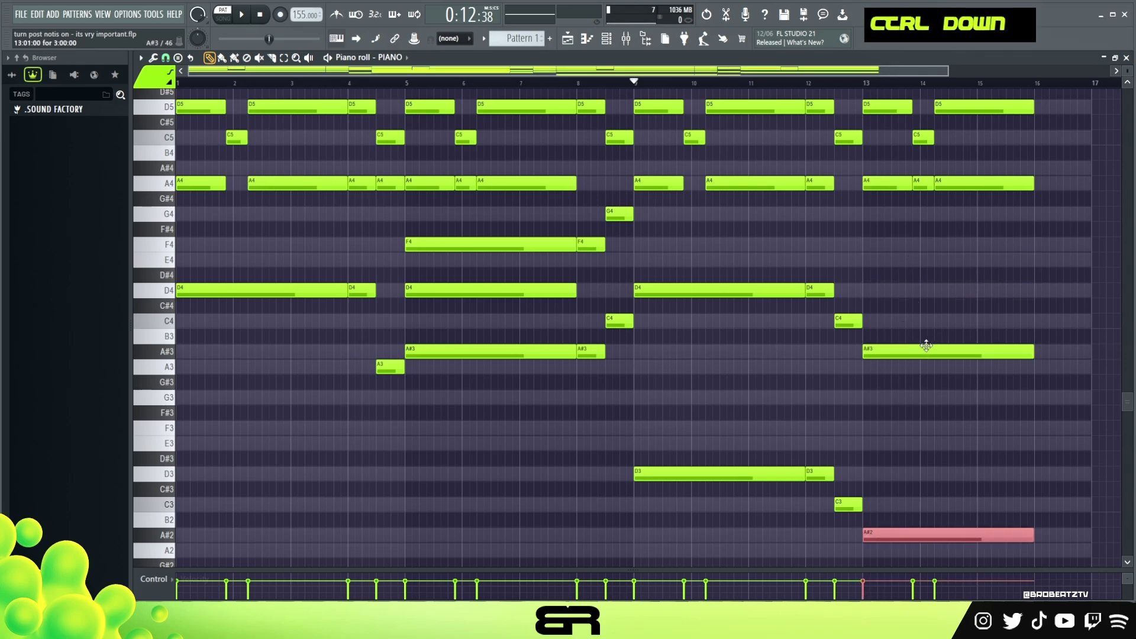
{"action": "right_click", "coordinate": [896, 330], "text": "alt"}
{"action": "scroll", "coordinate": [953, 325], "scroll_direction": "up", "scroll_amount": 3}
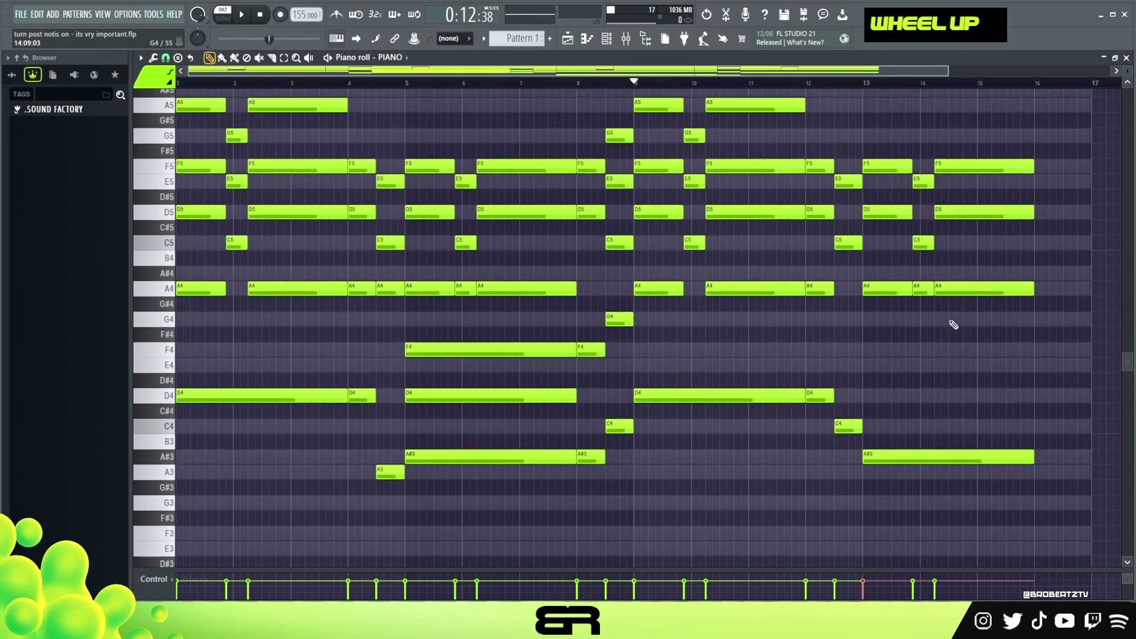
In the short chord at the end of bar 13, duplicate E5 as G5 and delete A4
{"action": "scroll", "coordinate": [953, 325], "scroll_direction": "up", "scroll_amount": 2}
{"action": "right_click", "coordinate": [887, 290]}
{"action": "key", "text": "ctrl+z"}
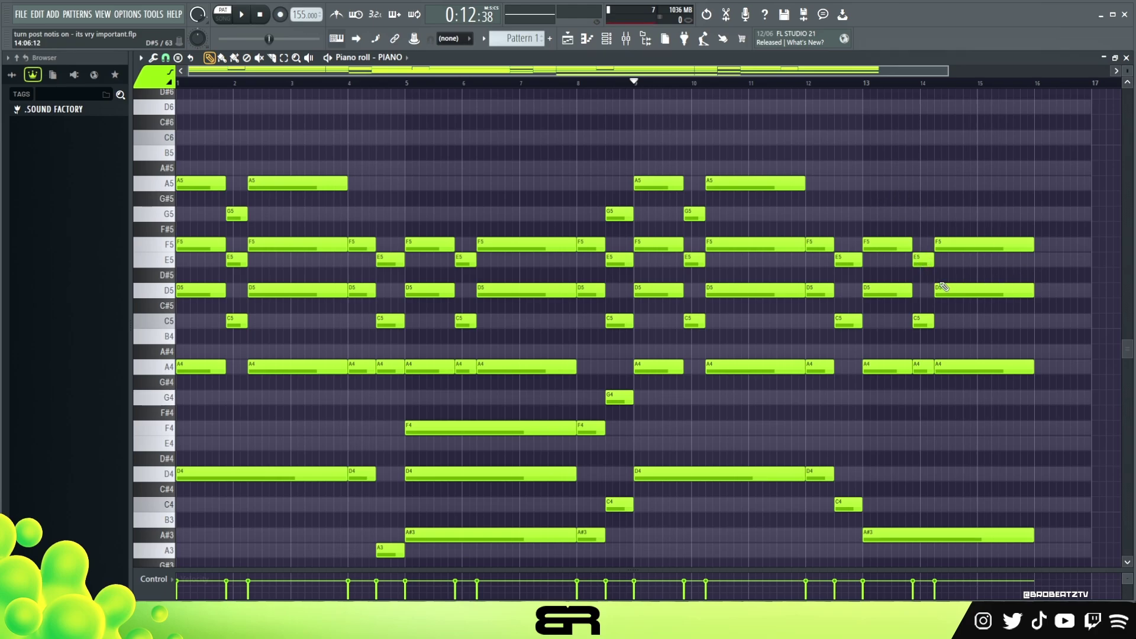
{"action": "left_click", "coordinate": [920, 259], "text": "ctrl"}
{"action": "left_click", "coordinate": [919, 260], "text": "shift"}
{"action": "left_click_drag", "start_coordinate": [919, 259], "coordinate": [925, 258]}
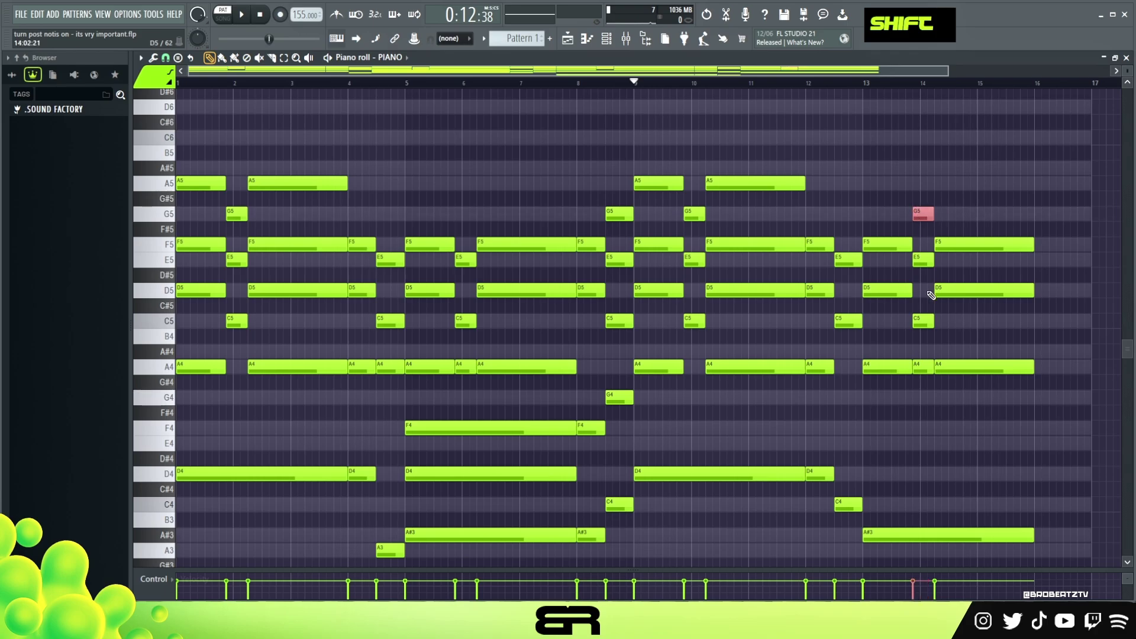
{"action": "right_click", "coordinate": [923, 366]}
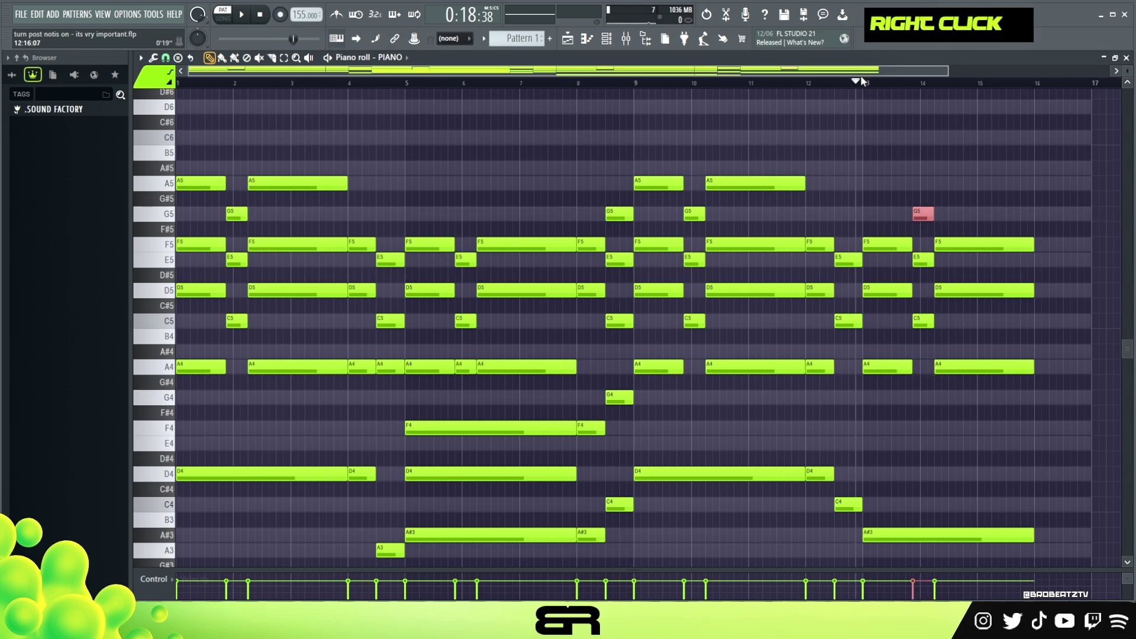
Play the melody from the end of bar 11 through the new chords in bars 13 and 14
{"action": "left_click_drag", "start_coordinate": [190, 73], "coordinate": [483, 92]}
{"action": "left_click_drag", "start_coordinate": [653, 98], "coordinate": [615, 90]}
{"action": "right_click", "coordinate": [616, 100]}
{"action": "left_click", "coordinate": [616, 96]}
{"action": "key", "text": "space"}
{"action": "right_click", "coordinate": [623, 95]}
{"action": "left_click", "coordinate": [597, 83]}
{"action": "scroll", "coordinate": [923, 173], "scroll_direction": "down", "scroll_amount": 2}
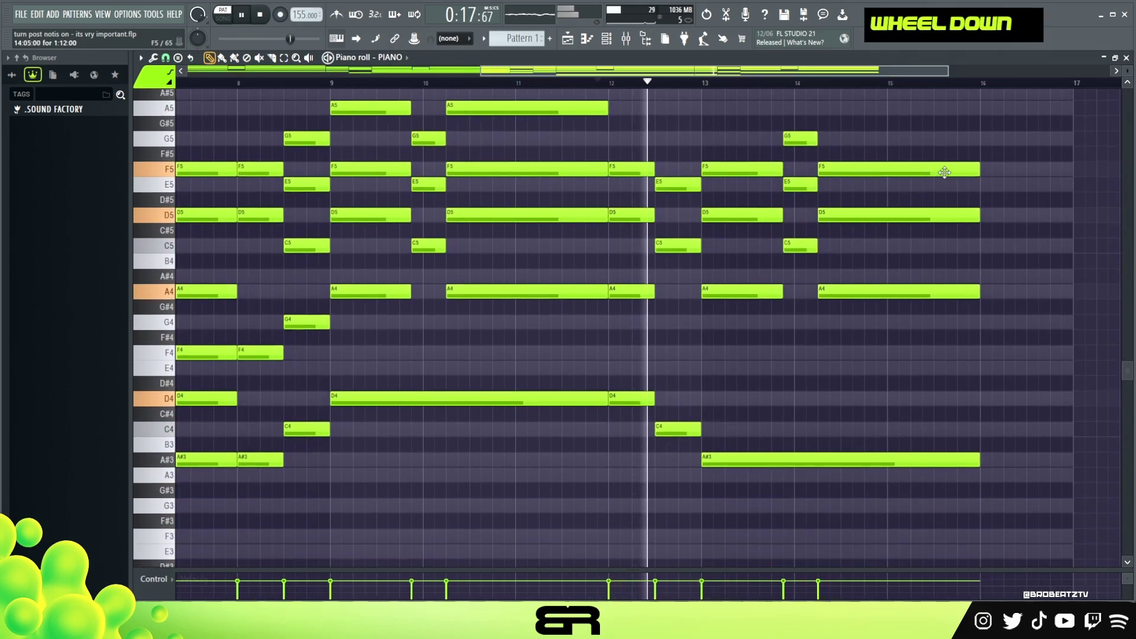
{"action": "scroll", "coordinate": [924, 198], "scroll_direction": "up", "scroll_amount": 1}
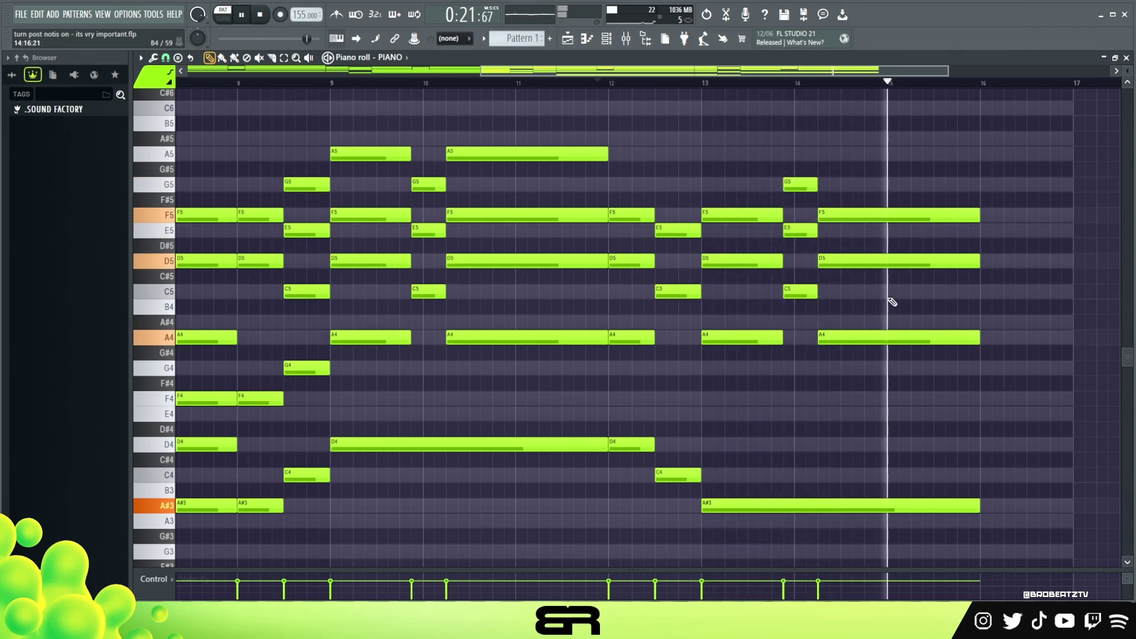
{"action": "key", "text": "space"}
Copy the short G5, E5, C5 chord twice into bar 16, extend both copies to half a bar, and delete the second G5
{"action": "left_click_drag", "start_coordinate": [805, 154], "coordinate": [794, 296], "text": "ctrl"}
{"action": "left_click_drag", "start_coordinate": [804, 230], "coordinate": [1048, 231], "text": "shift"}
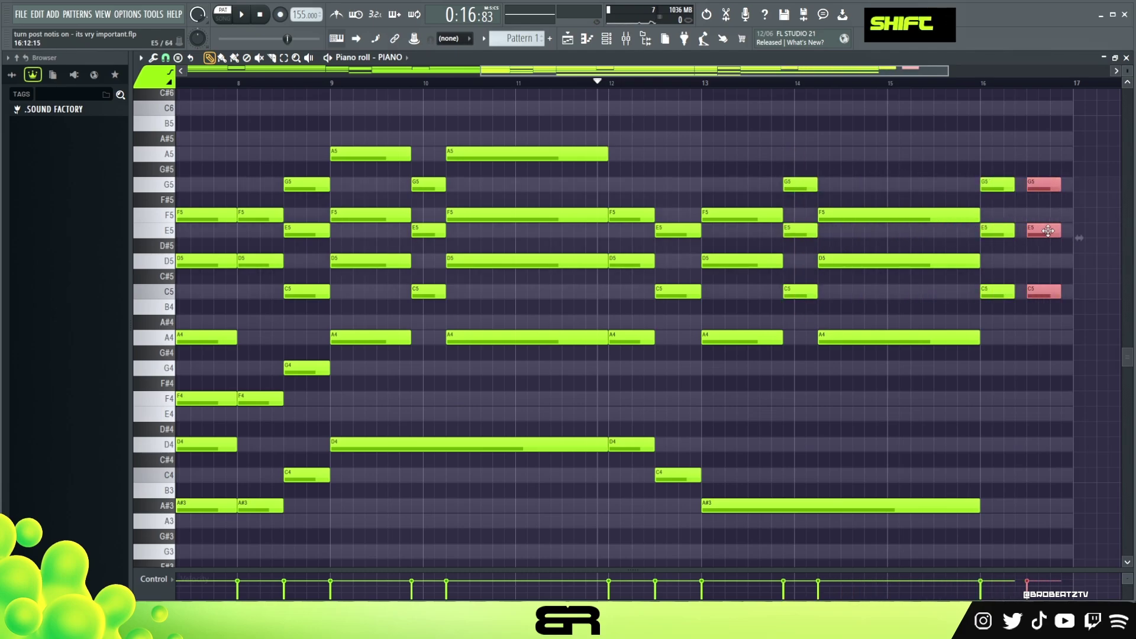
{"action": "right_click", "coordinate": [1049, 213]}
{"action": "left_click_drag", "start_coordinate": [1006, 175], "coordinate": [1076, 243], "text": "ctrl"}
{"action": "right_click", "coordinate": [1046, 209]}
{"action": "right_click", "coordinate": [1047, 184]}
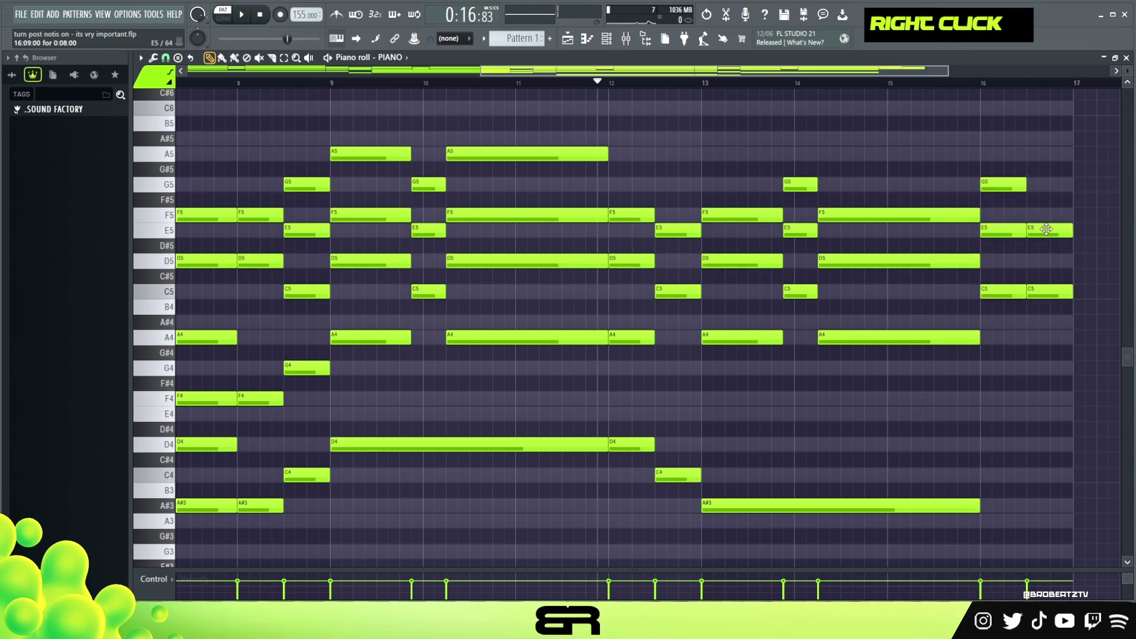
Duplicate the C5 note in the second half of bar 16 one octave lower as C4
{"action": "left_click_drag", "start_coordinate": [592, 71], "coordinate": [175, 205]}
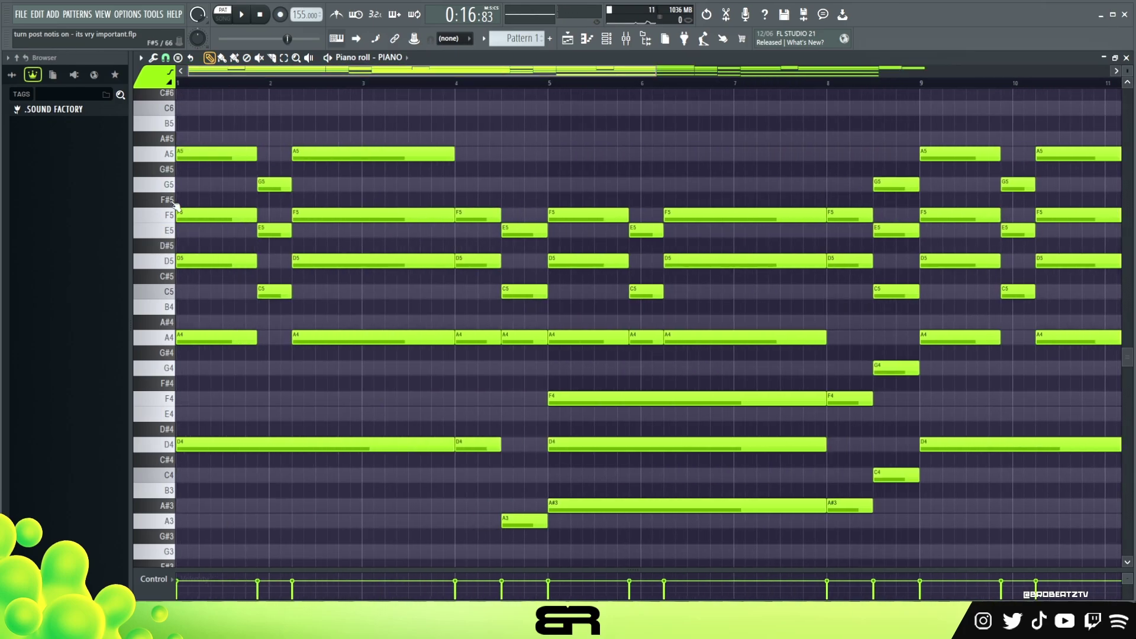
{"action": "left_click", "coordinate": [165, 157]}
{"action": "left_click_drag", "start_coordinate": [348, 72], "coordinate": [776, 109]}
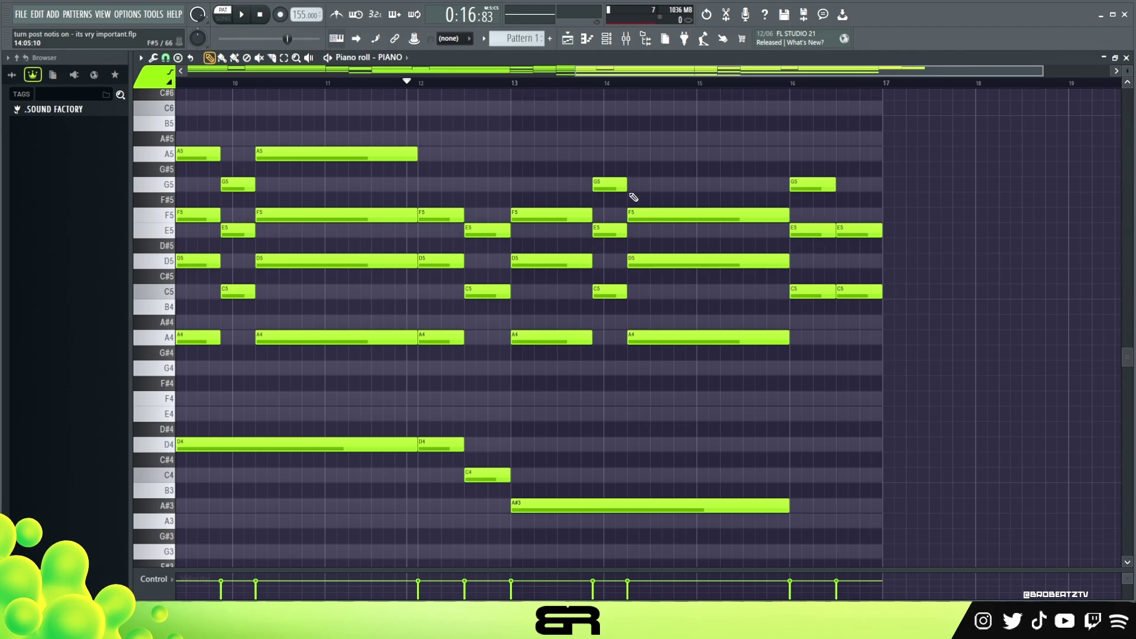
{"action": "left_click_drag", "start_coordinate": [856, 291], "coordinate": [868, 294], "text": "shift"}
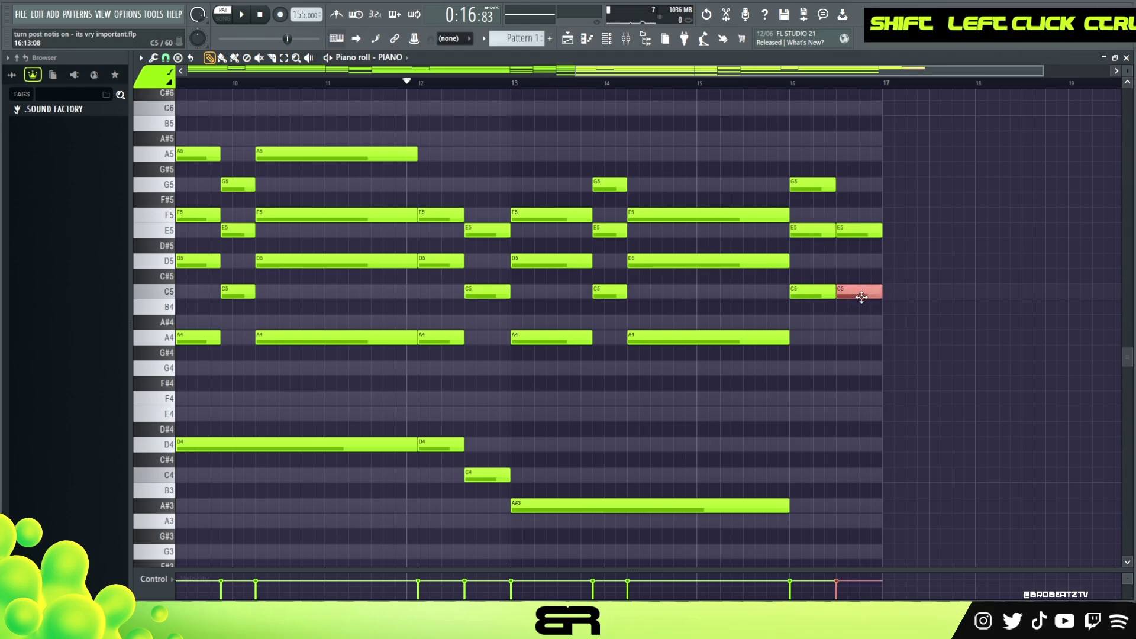
{"action": "scroll", "coordinate": [877, 248], "scroll_direction": "down", "scroll_amount": 3}
{"action": "key", "text": "ctrl+Down"}
Copy the low C4 to A3 in the first half of bar 16 and duplicate both notes one octave lower as A2 and C3
{"action": "left_click_drag", "start_coordinate": [858, 295], "coordinate": [811, 350], "text": "shift"}
{"action": "left_click_drag", "start_coordinate": [872, 269], "coordinate": [803, 341], "text": "ctrl"}
{"action": "key", "text": "ctrl+Down"}
{"action": "scroll", "coordinate": [933, 309], "scroll_direction": "down", "scroll_amount": 3}
{"action": "right_click", "coordinate": [936, 320]}
{"action": "scroll", "coordinate": [926, 310], "scroll_direction": "up", "scroll_amount": 3}
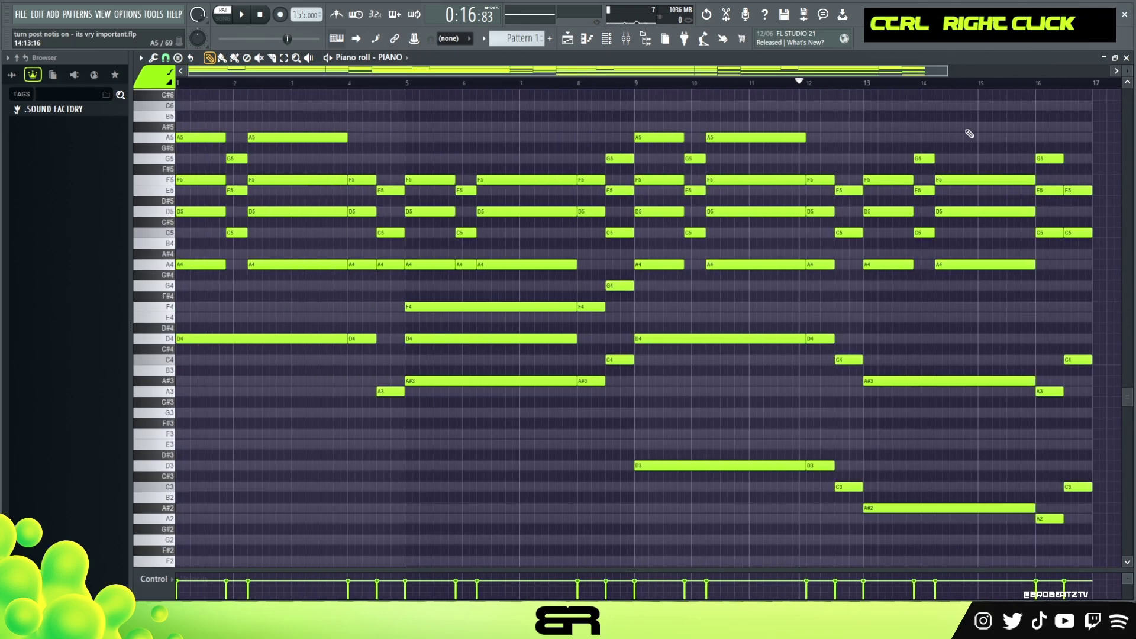
Play the melody from bar 13 through its end
{"action": "left_click", "coordinate": [858, 86]}
{"action": "key", "text": "space"}
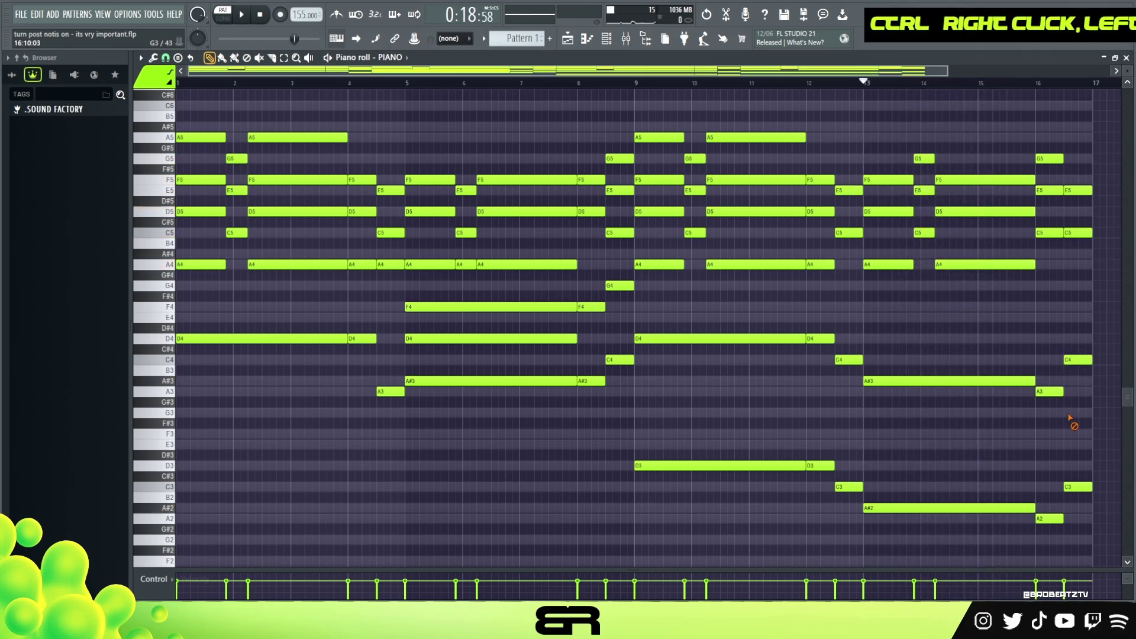
{"action": "left_click", "coordinate": [1046, 231], "text": "ctrl+shift"}
{"action": "left_click", "coordinate": [1010, 265], "text": "ctrl+shift"}
{"action": "right_click", "coordinate": [1036, 310]}
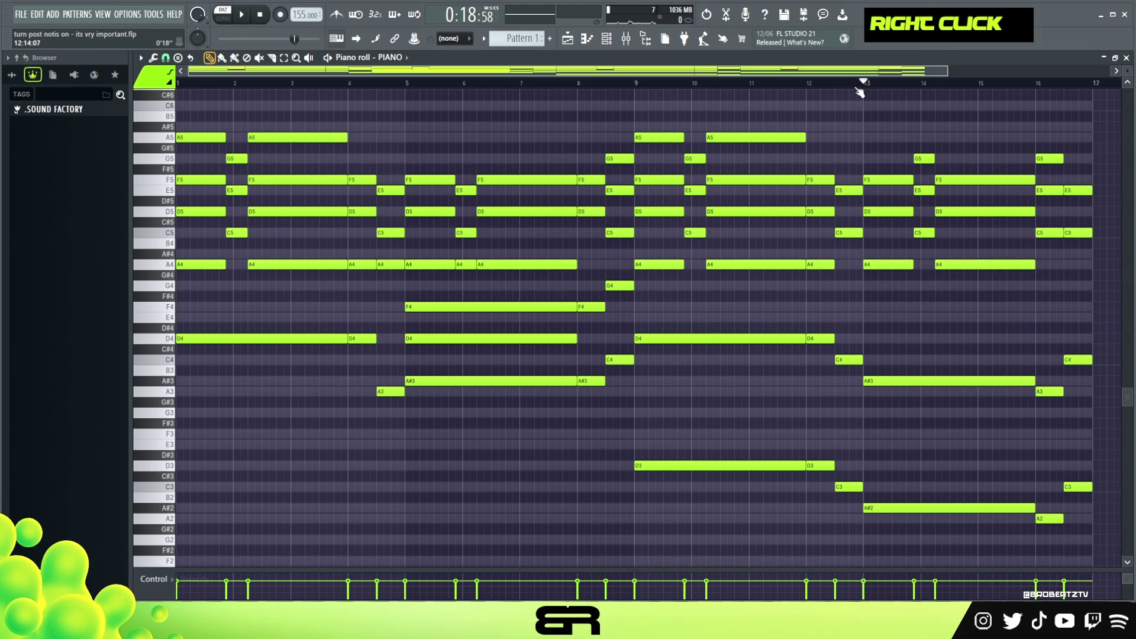
{"action": "key", "text": "space"}
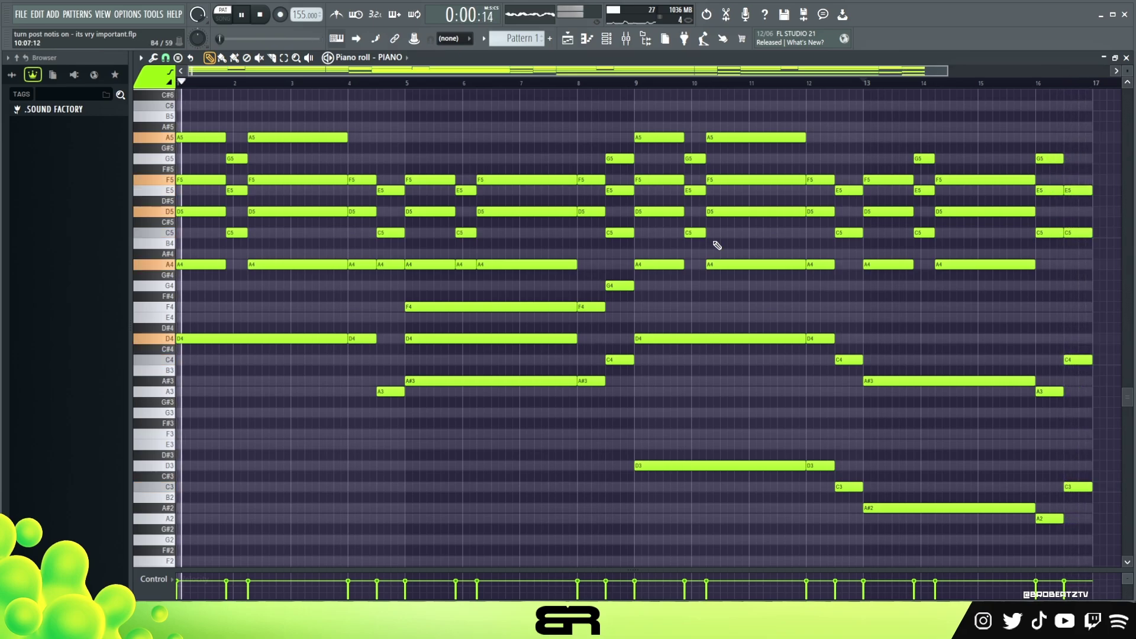
{"action": "key", "text": "space"}
Try adding an F5 note at the start of bar 17, after the final chord
{"action": "left_click_drag", "start_coordinate": [728, 273], "coordinate": [852, 182]}
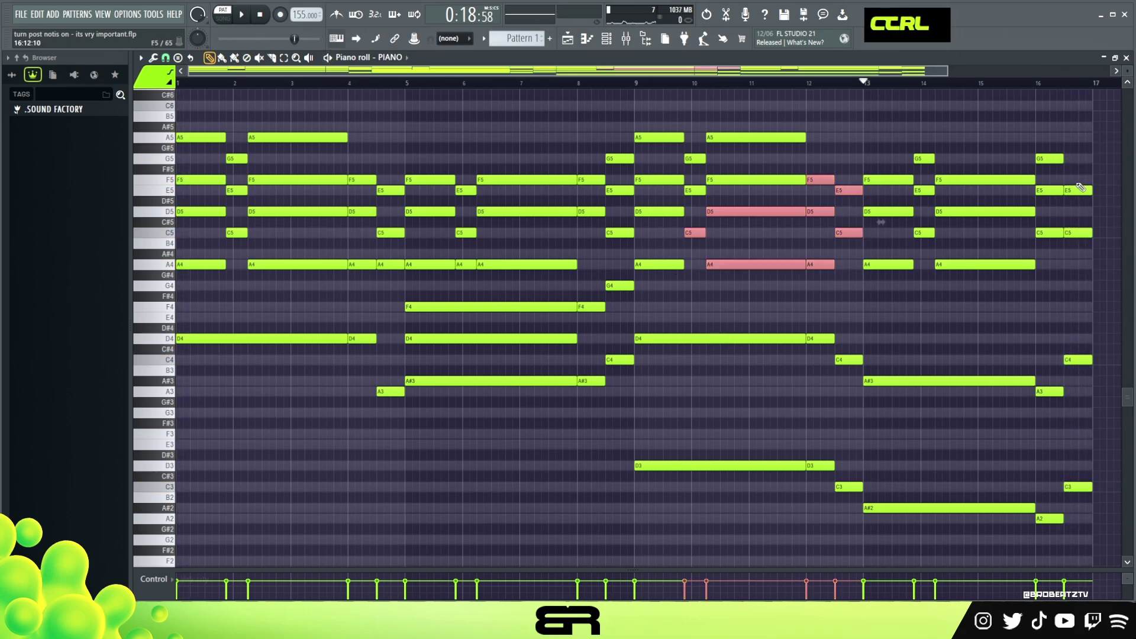
{"action": "left_click", "coordinate": [1084, 189], "text": "ctrl"}
{"action": "left_click", "coordinate": [1097, 181]}
{"action": "double_click", "coordinate": [181, 184]}
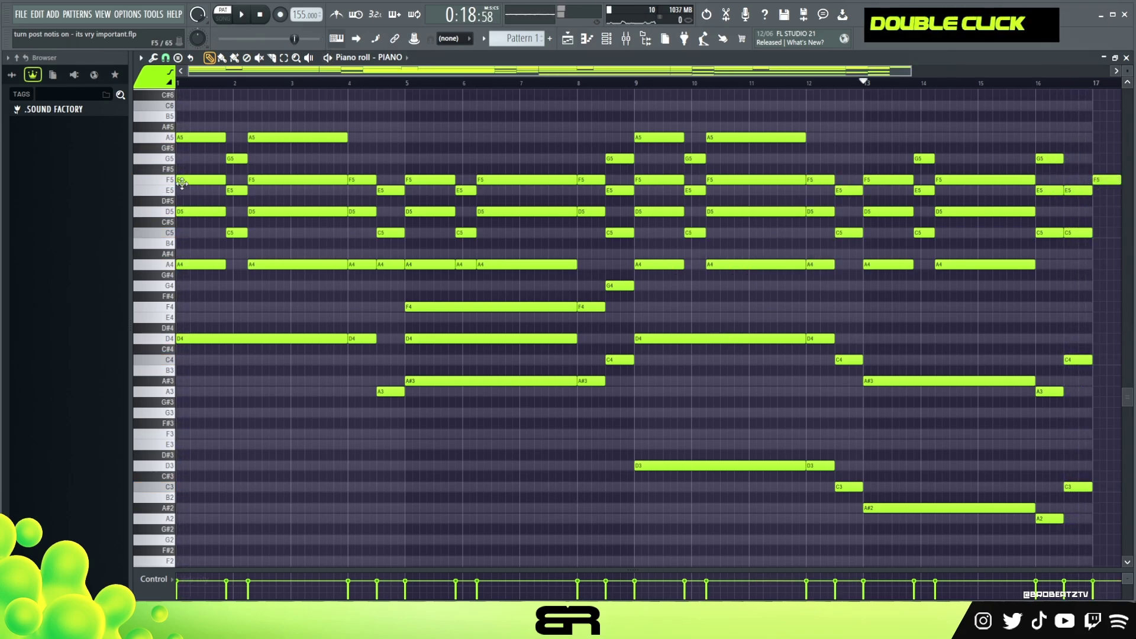
{"action": "right_click", "coordinate": [1101, 180]}
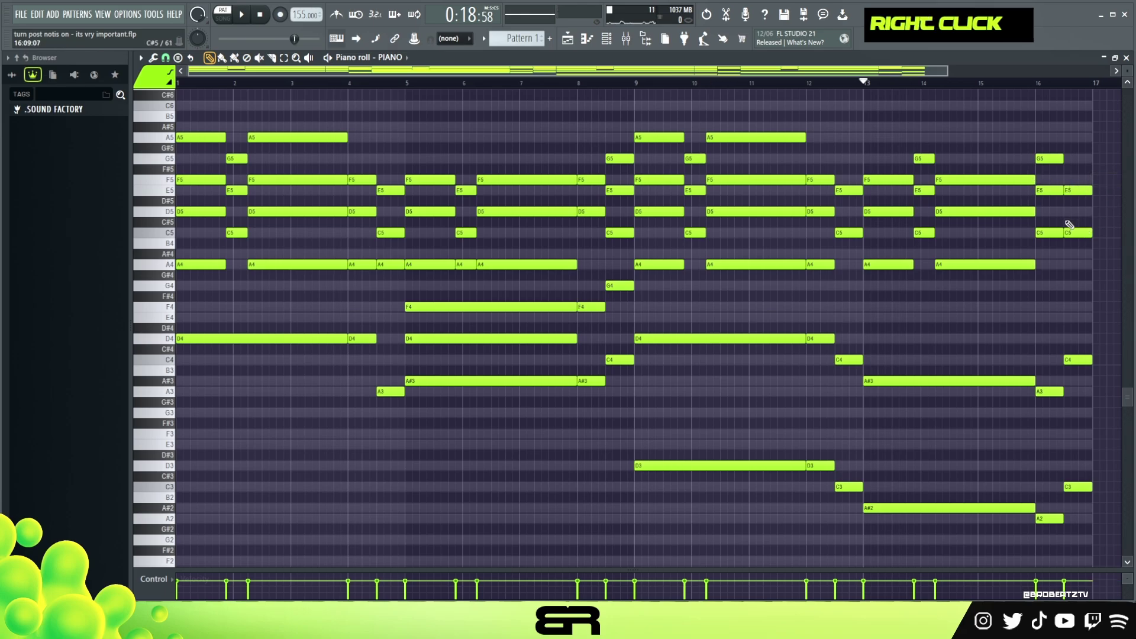
{"action": "scroll", "coordinate": [778, 259], "scroll_direction": "up", "scroll_amount": 1}
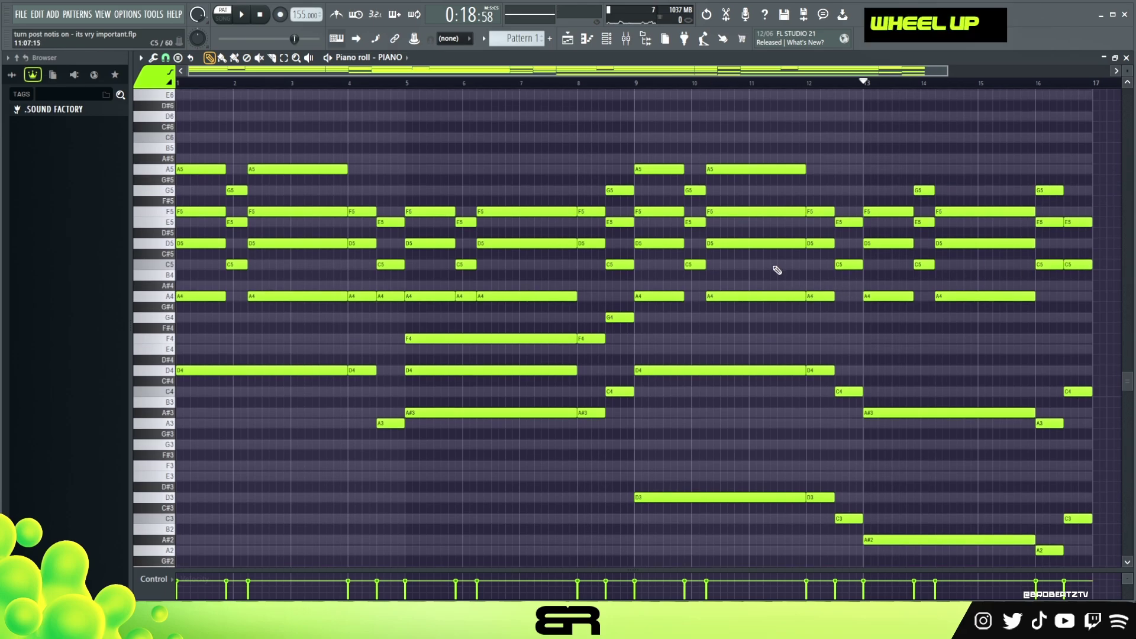
{"action": "scroll", "coordinate": [779, 260], "scroll_direction": "down", "scroll_amount": 1}
{"action": "scroll", "coordinate": [778, 260], "scroll_direction": "up", "scroll_amount": 1}
{"action": "scroll", "coordinate": [779, 260], "scroll_direction": "up", "scroll_amount": 1}
{"action": "scroll", "coordinate": [780, 261], "scroll_direction": "down", "scroll_amount": 1}
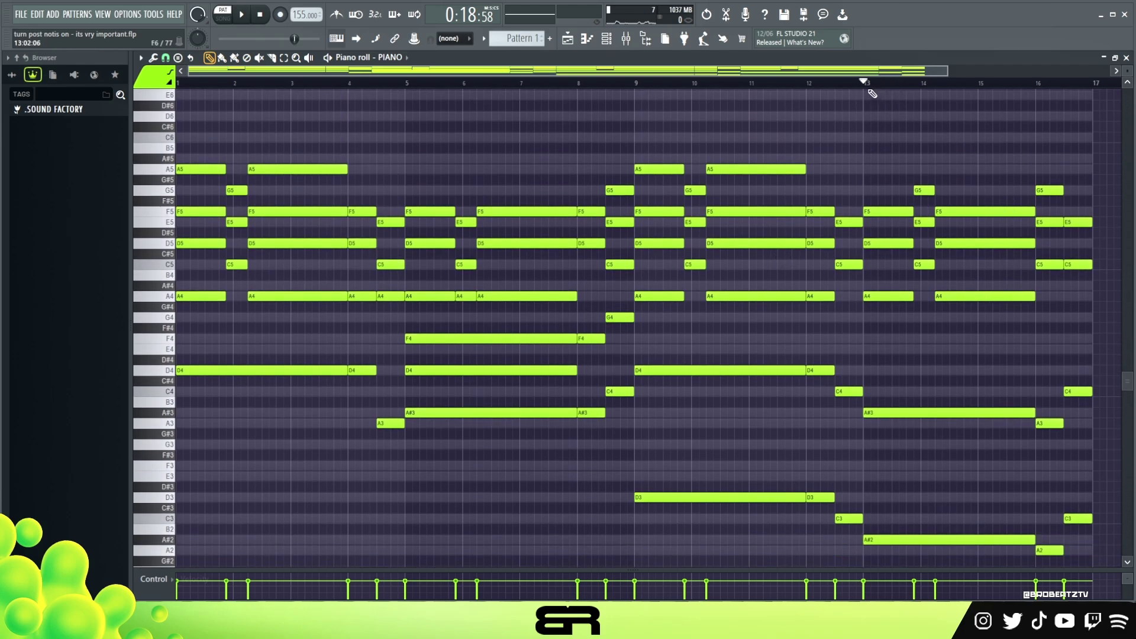
{"action": "right_click", "coordinate": [780, 125]}
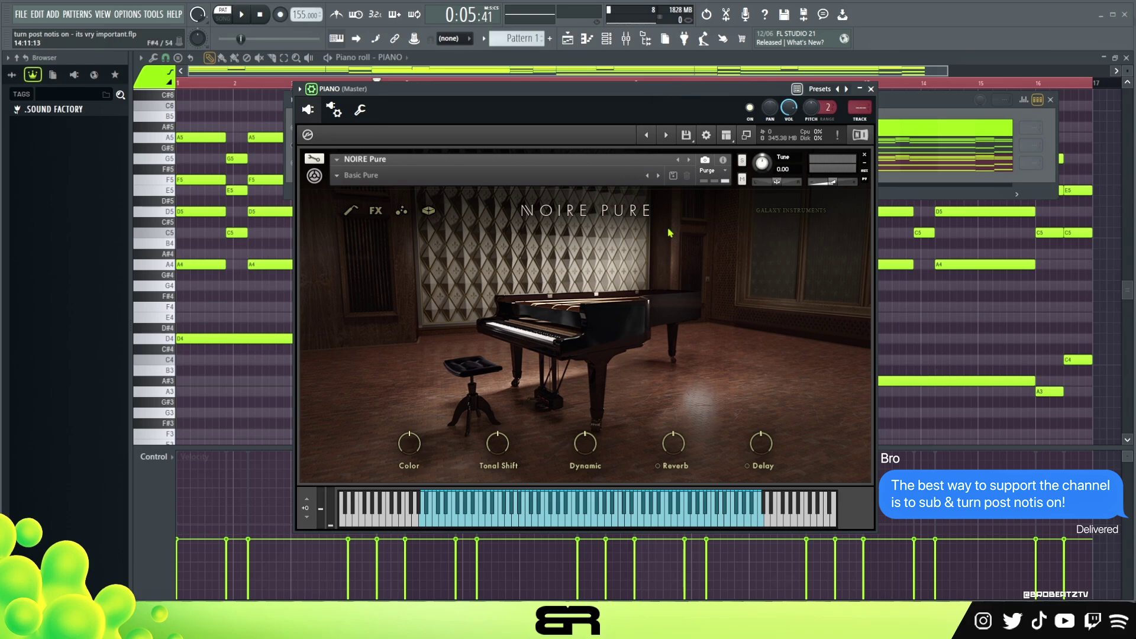
Select all the piano notes in the pattern and raise their velocity
{"action": "mouse_move", "coordinate": [429, 97]}
{"action": "left_mouse_down"}
{"action": "mouse_move", "coordinate": [407, 86]}
{"action": "mouse_move", "coordinate": [421, 88]}
{"action": "left_mouse_up"}
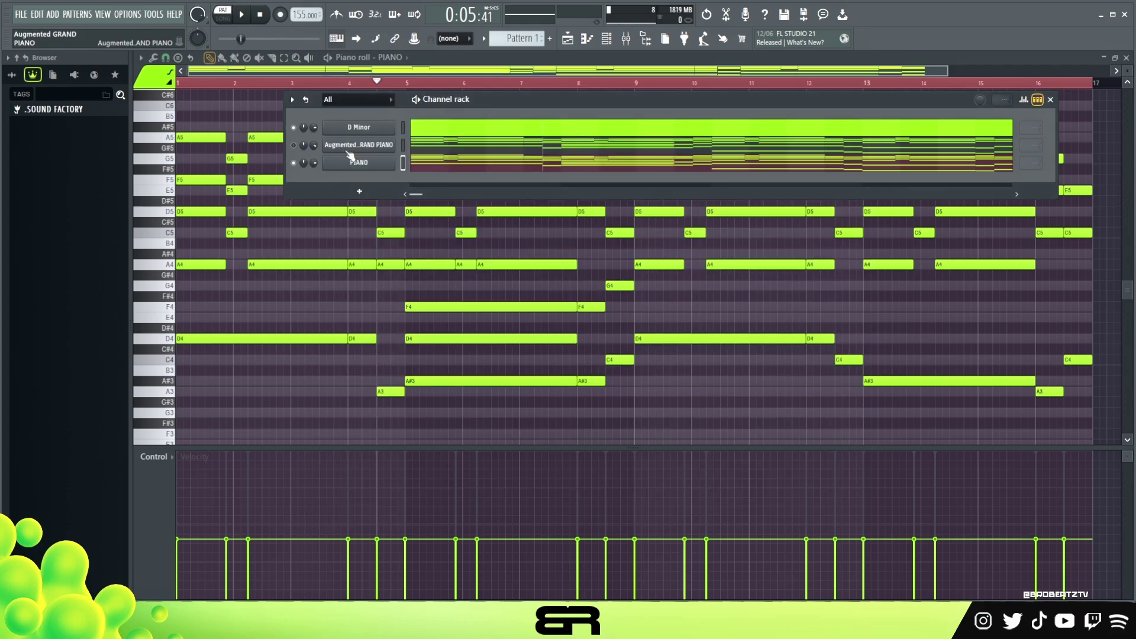
{"action": "right_click", "coordinate": [298, 293]}
{"action": "double_click", "coordinate": [225, 83]}
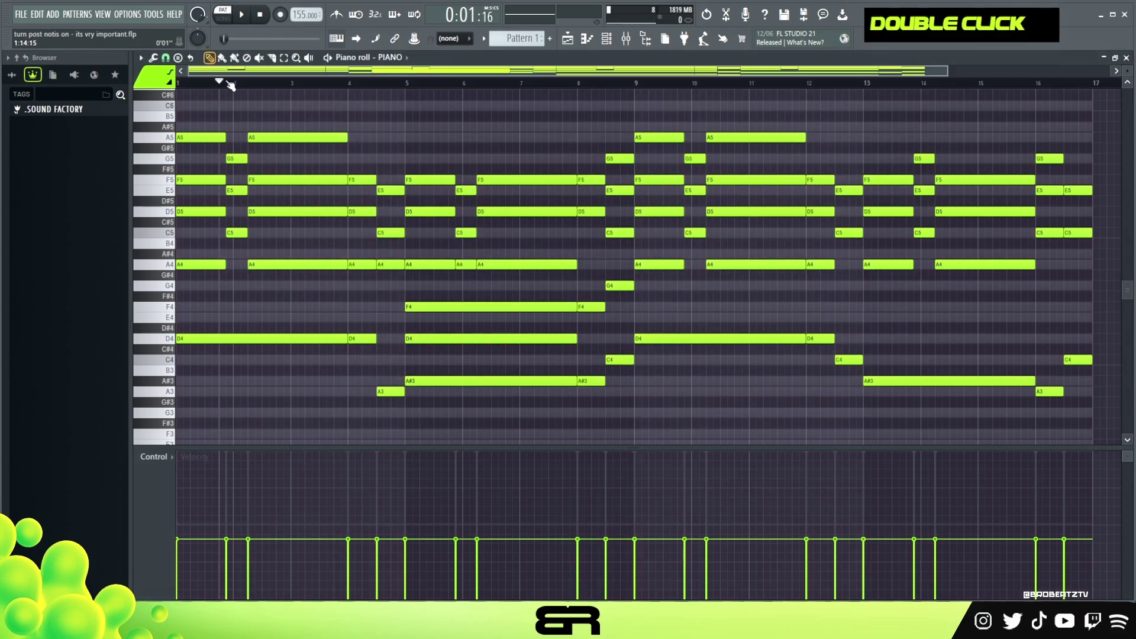
{"action": "key", "text": "ctrl+a"}
{"action": "scroll", "coordinate": [305, 236], "scroll_direction": "up", "scroll_amount": 12}
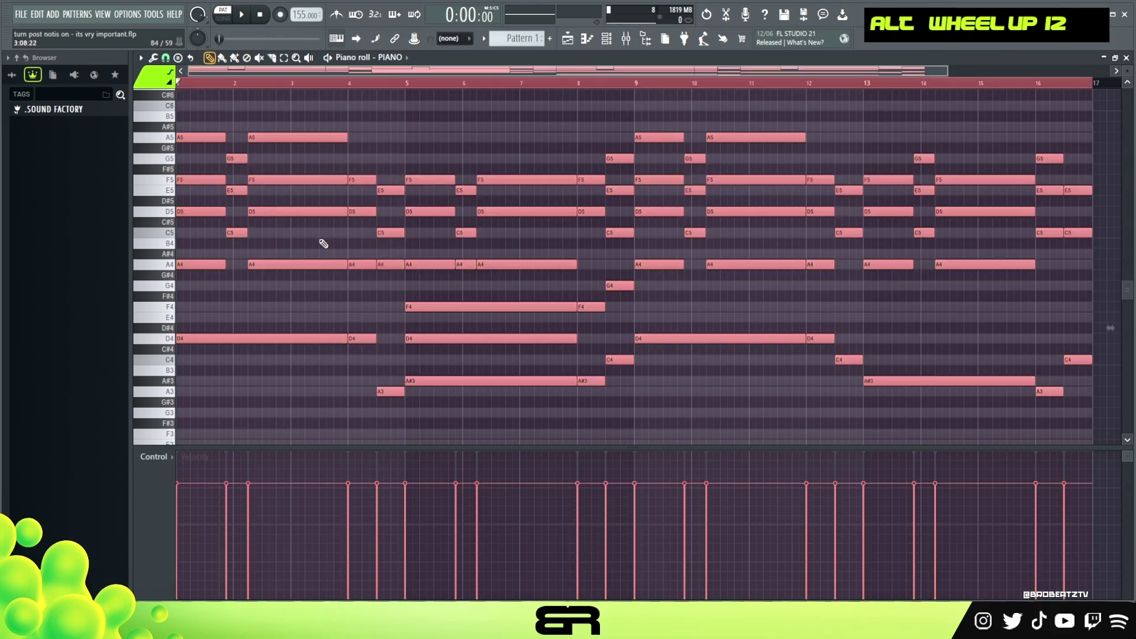
Select the top melody notes A5, G5, A5, F5 and E5 in bars 1 to 4 and play the pattern
{"action": "double_click", "coordinate": [241, 159], "text": "ctrl+shift"}
{"action": "right_click", "coordinate": [275, 159]}
{"action": "left_click", "coordinate": [217, 137], "text": "ctrl+shift"}
{"action": "left_click", "coordinate": [238, 159], "text": "ctrl+shift"}
{"action": "left_click", "coordinate": [259, 138], "text": "ctrl+shift"}
{"action": "left_click", "coordinate": [352, 179], "text": "ctrl+shift"}
{"action": "left_click", "coordinate": [385, 190], "text": "ctrl+shift"}
{"action": "key", "text": "space"}
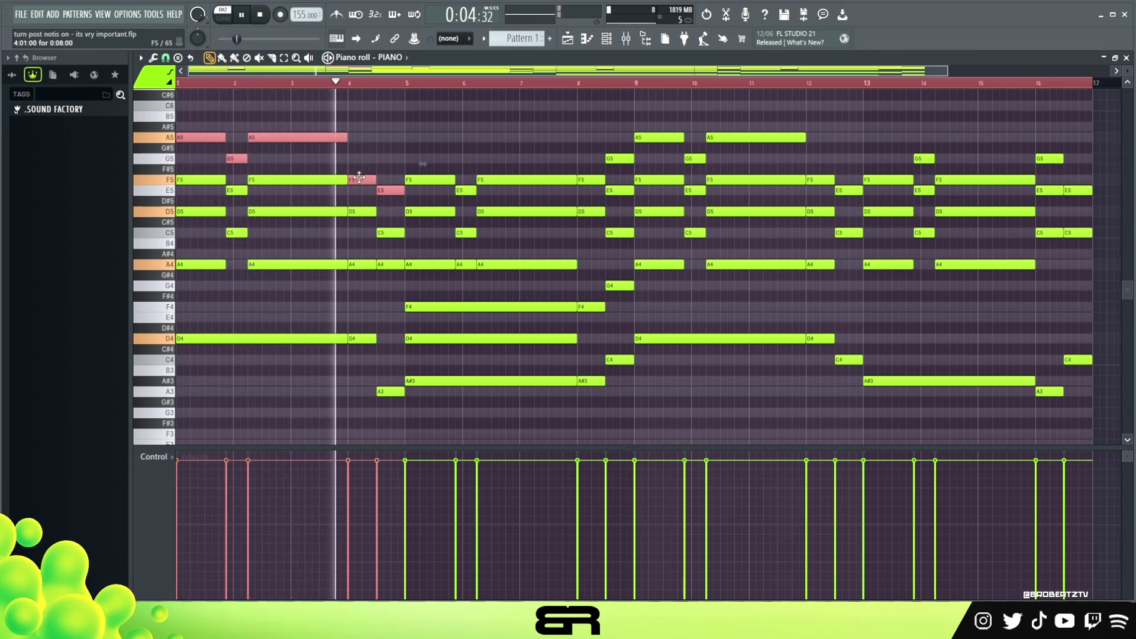
{"action": "key", "text": "space"}
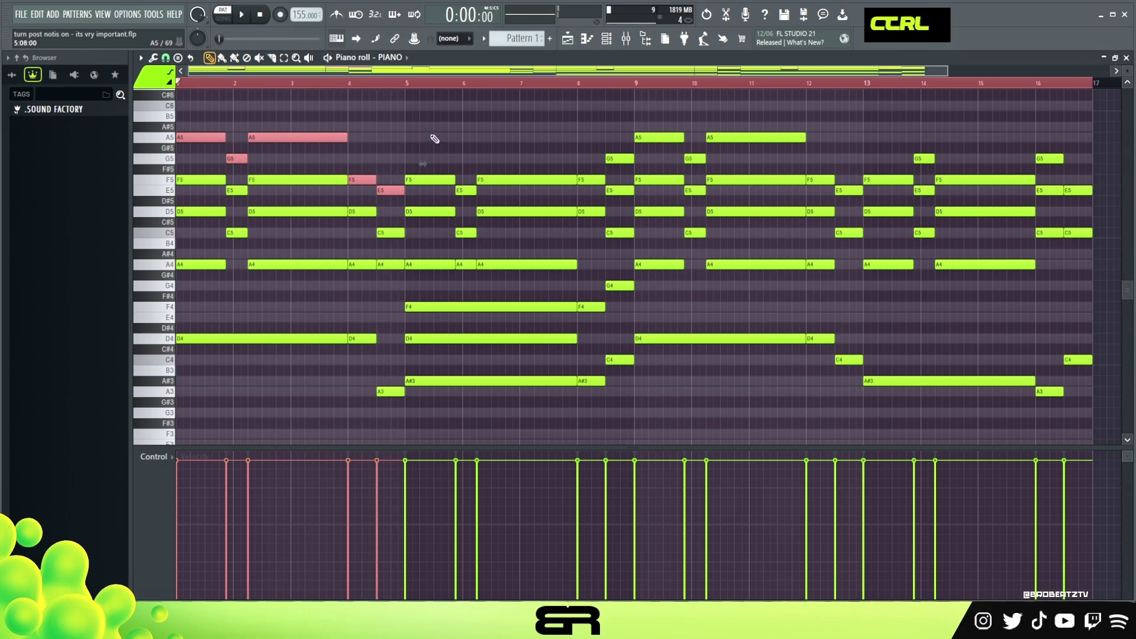
Select all the piano notes and lower their velocity to about 40%
{"action": "key", "text": "ctrl+a"}
{"action": "scroll", "coordinate": [350, 165], "scroll_direction": "down", "scroll_amount": 6, "text": "alt"}
{"action": "scroll", "coordinate": [349, 164], "scroll_direction": "down", "scroll_amount": 6, "text": "alt"}
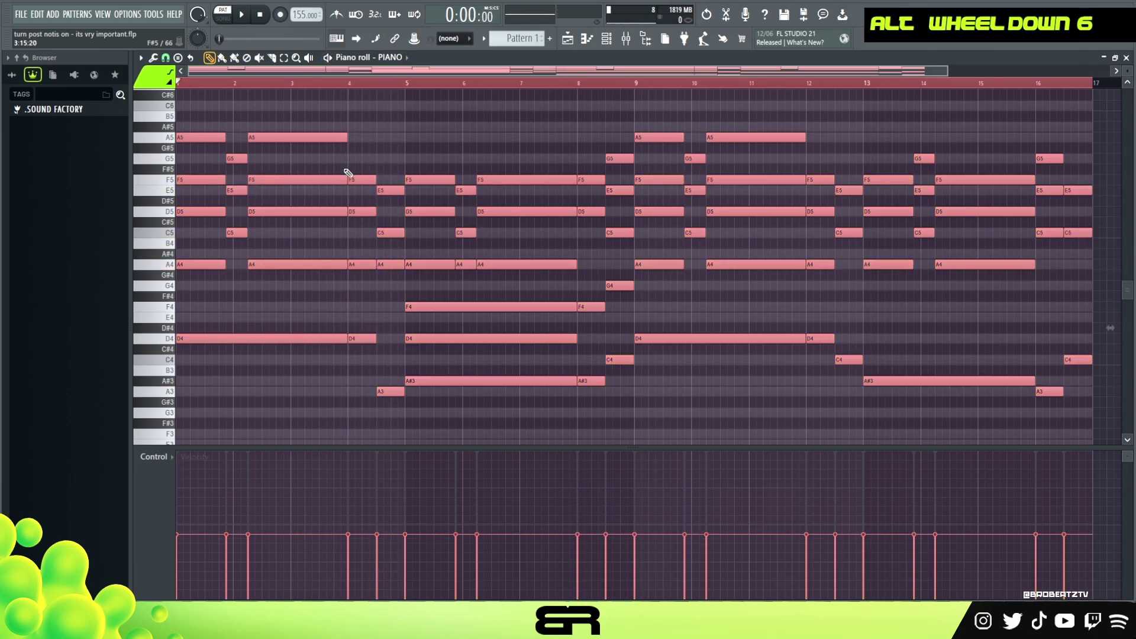
{"action": "right_click", "coordinate": [409, 140]}
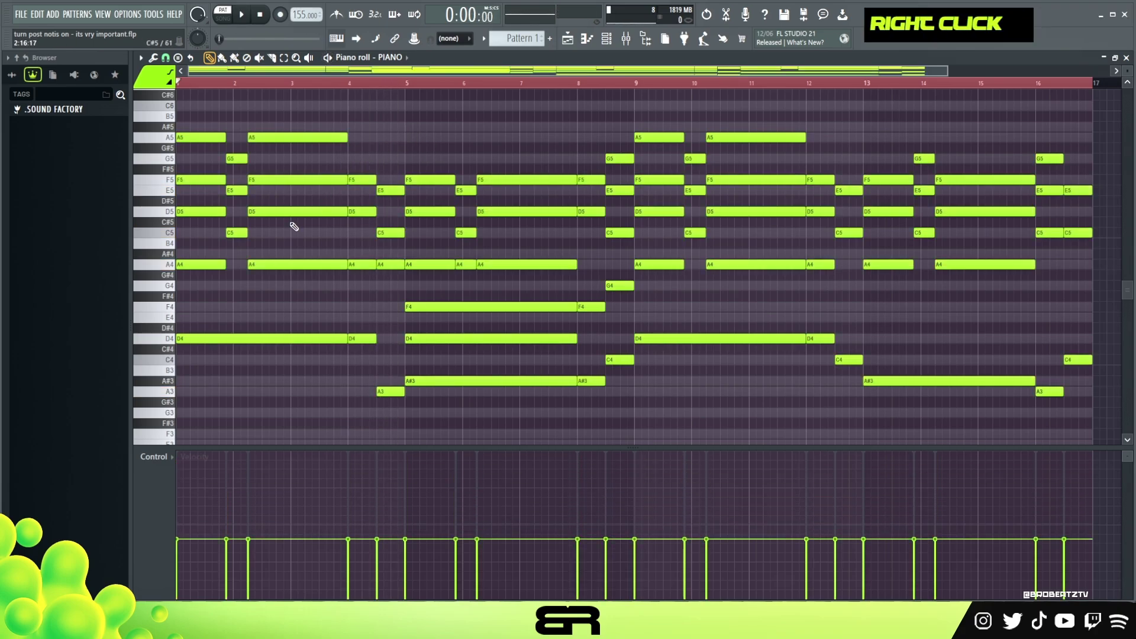
Raise the velocity of the F5 starting bar 1, the short C5 following it and the long D5 ending at bar 4
{"action": "left_click_drag", "start_coordinate": [394, 168], "coordinate": [273, 158]}
{"action": "right_click", "coordinate": [261, 191]}
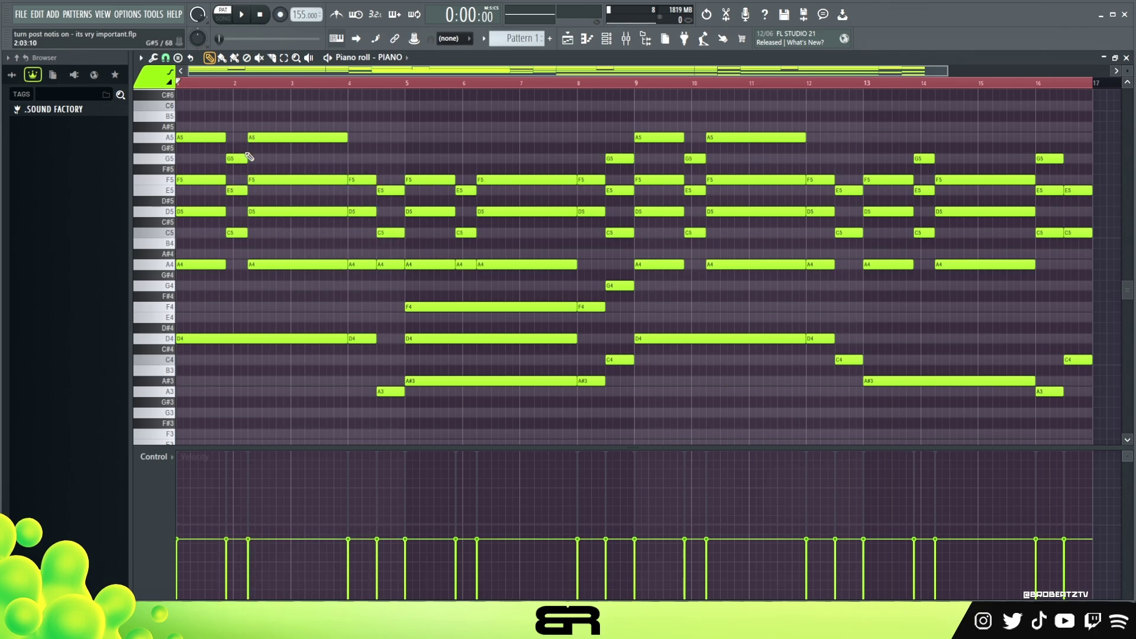
{"action": "left_click", "coordinate": [198, 180], "text": "ctrl+shift"}
{"action": "left_click", "coordinate": [279, 212], "text": "ctrl+shift"}
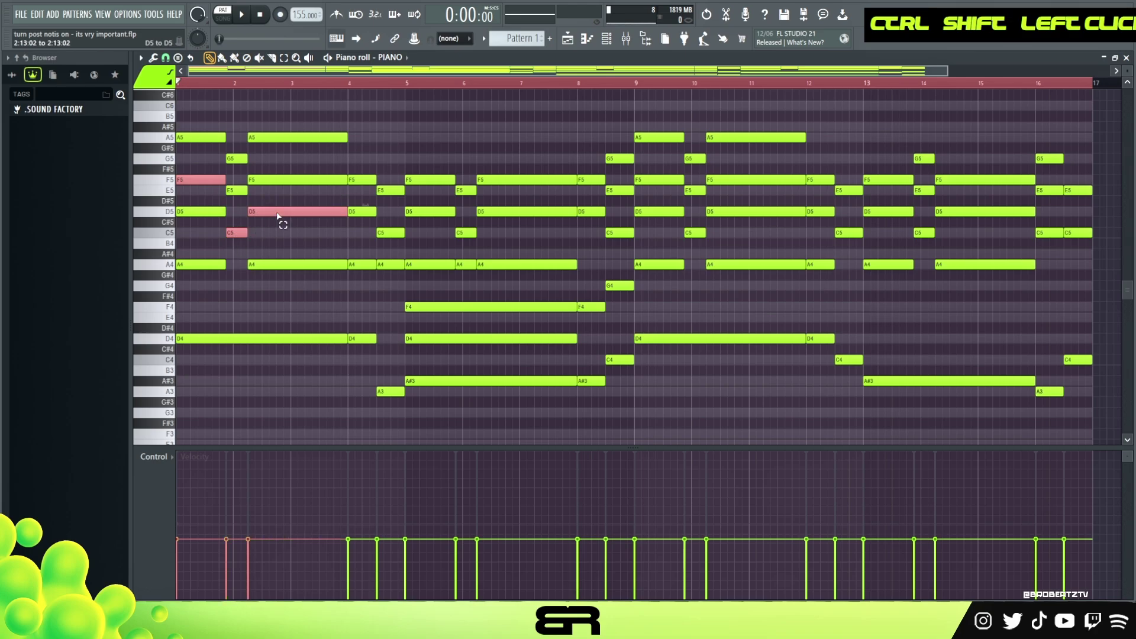
{"action": "scroll", "coordinate": [312, 237], "scroll_direction": "up", "scroll_amount": 4, "text": "alt"}
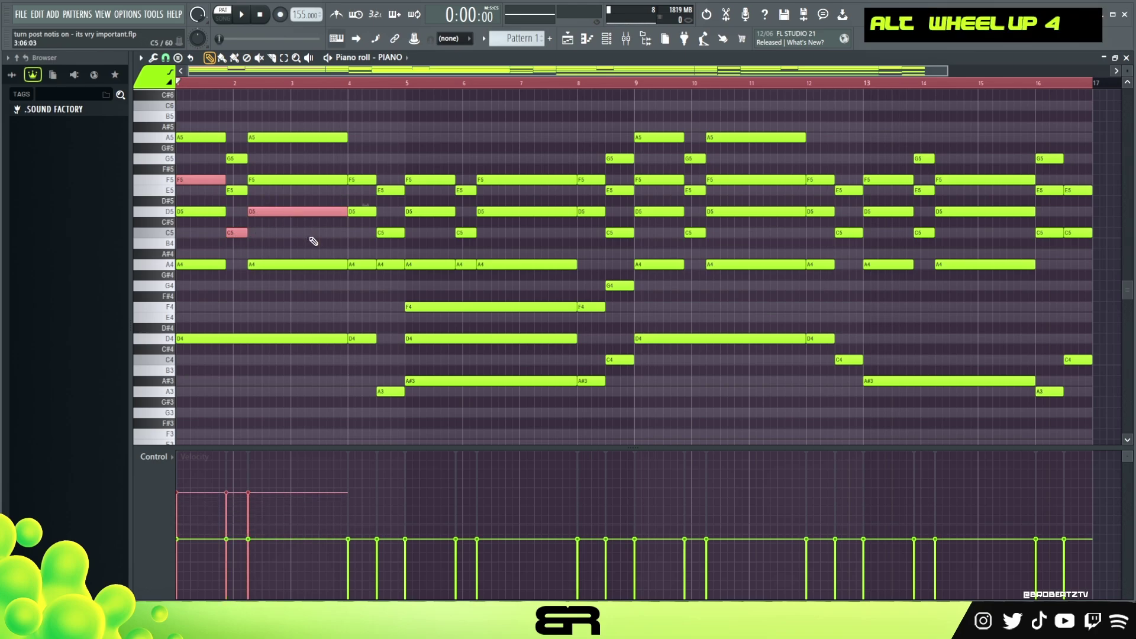
{"action": "scroll", "coordinate": [314, 236], "scroll_direction": "up", "scroll_amount": 6, "text": "alt"}
{"action": "scroll", "coordinate": [310, 228], "scroll_direction": "down", "scroll_amount": 1, "text": "alt"}
{"action": "scroll", "coordinate": [320, 230], "scroll_direction": "down", "scroll_amount": 1, "text": "alt"}
{"action": "scroll", "coordinate": [292, 248], "scroll_direction": "up", "scroll_amount": 3, "text": "alt"}
{"action": "right_click", "coordinate": [397, 142]}
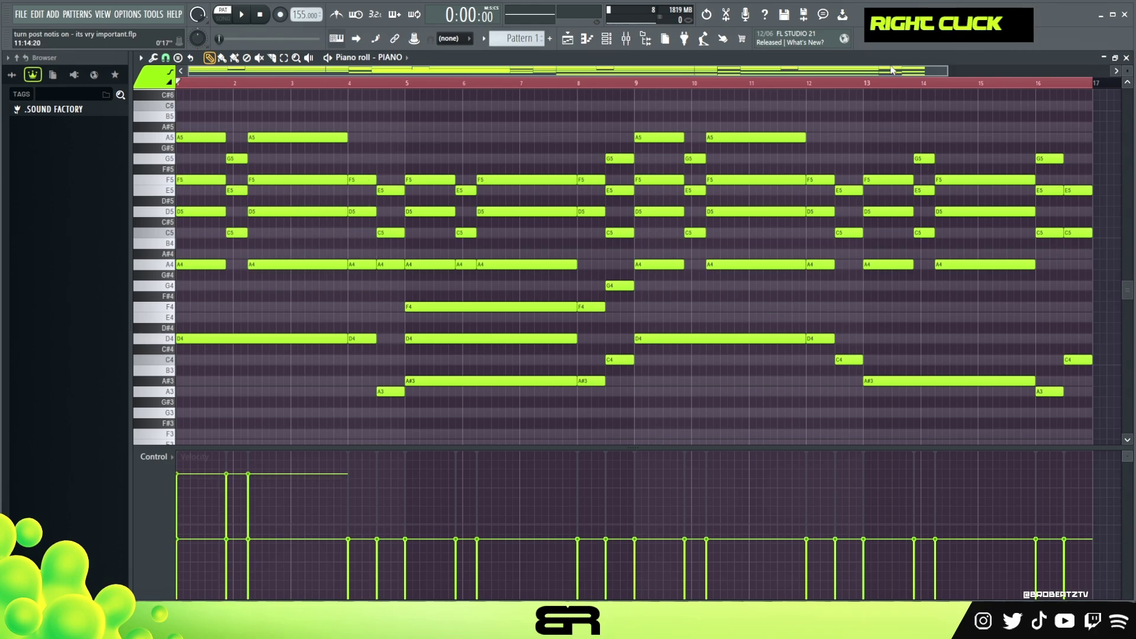
Play the opening bars from the start to hear the three louder notes within the chords
{"action": "left_click_drag", "start_coordinate": [945, 68], "coordinate": [572, 70]}
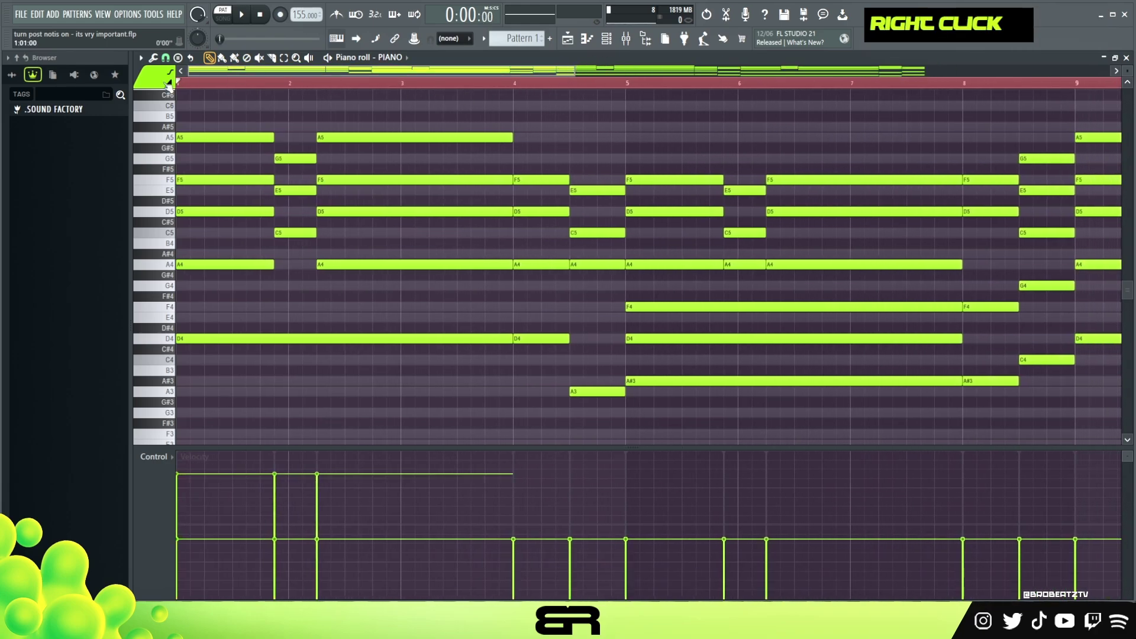
{"action": "key", "text": "space"}
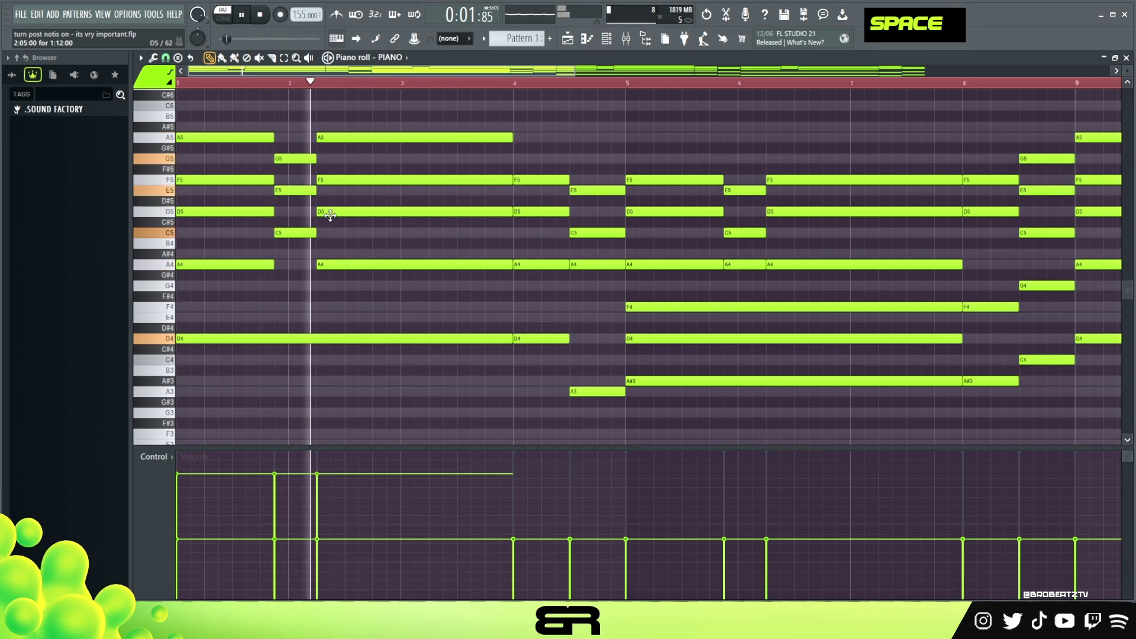
{"action": "key", "text": "space"}
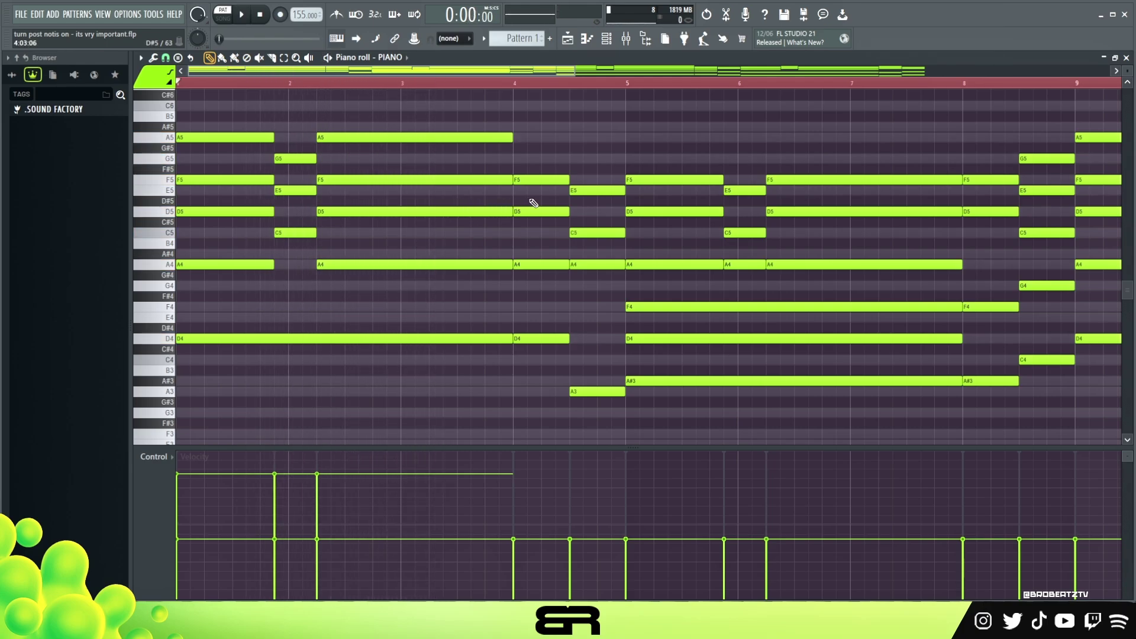
{"action": "right_click", "coordinate": [428, 237]}
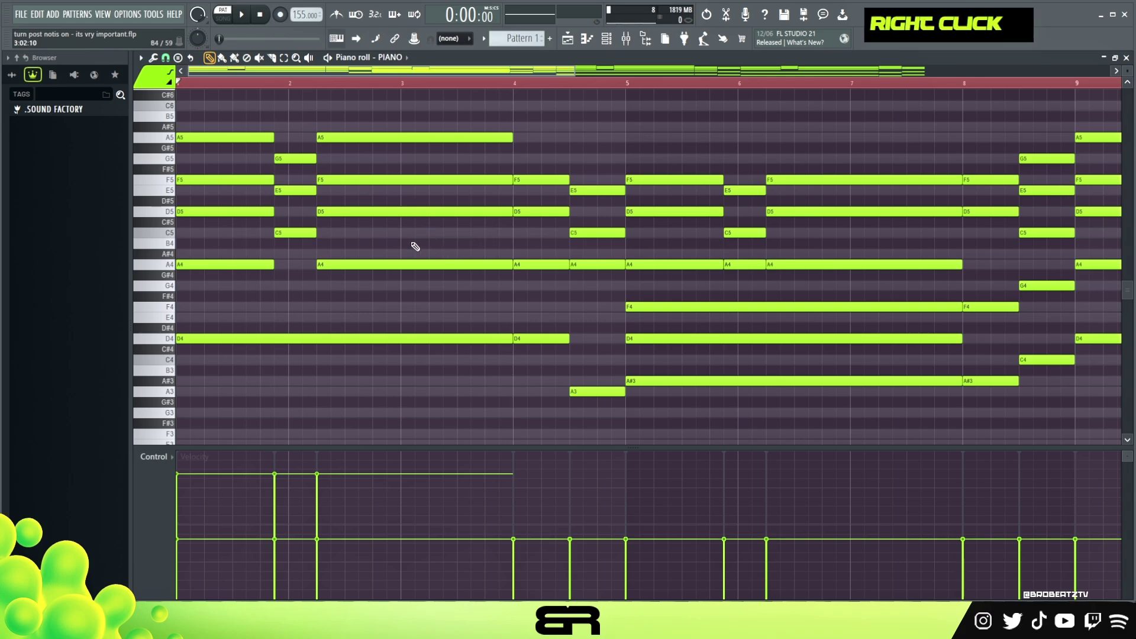
Stagger the starts of the long A#3, D4 and F4 notes at bar 5 and give them rising velocities
{"action": "left_click_drag", "start_coordinate": [406, 69], "coordinate": [494, 89]}
{"action": "left_click_drag", "start_coordinate": [464, 145], "coordinate": [829, 423]}
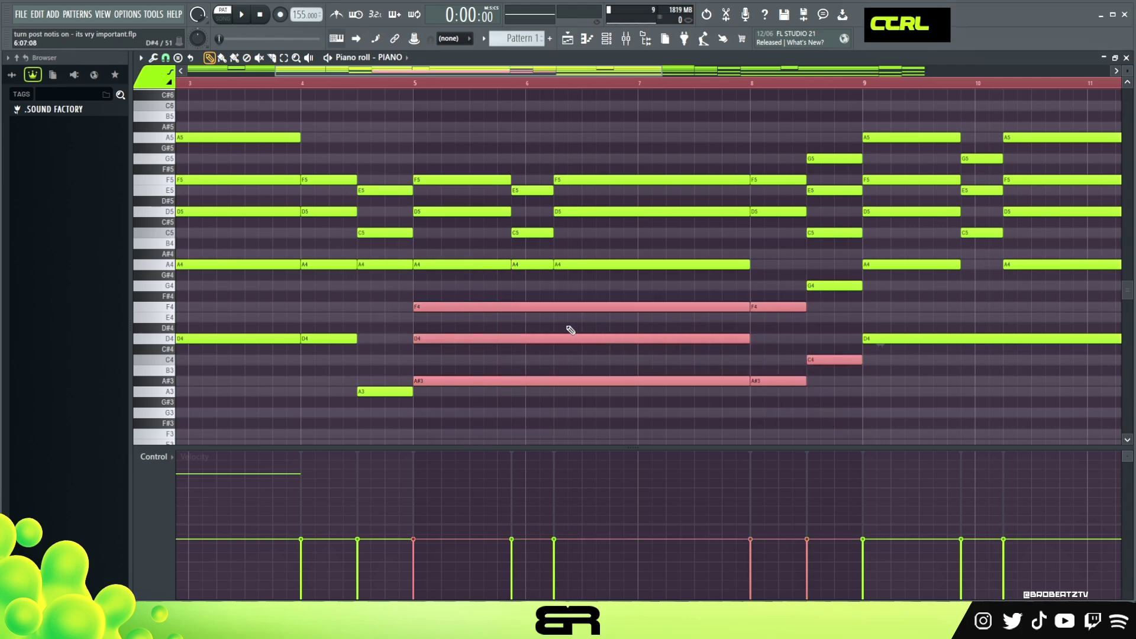
{"action": "left_click_drag", "start_coordinate": [427, 155], "coordinate": [664, 268]}
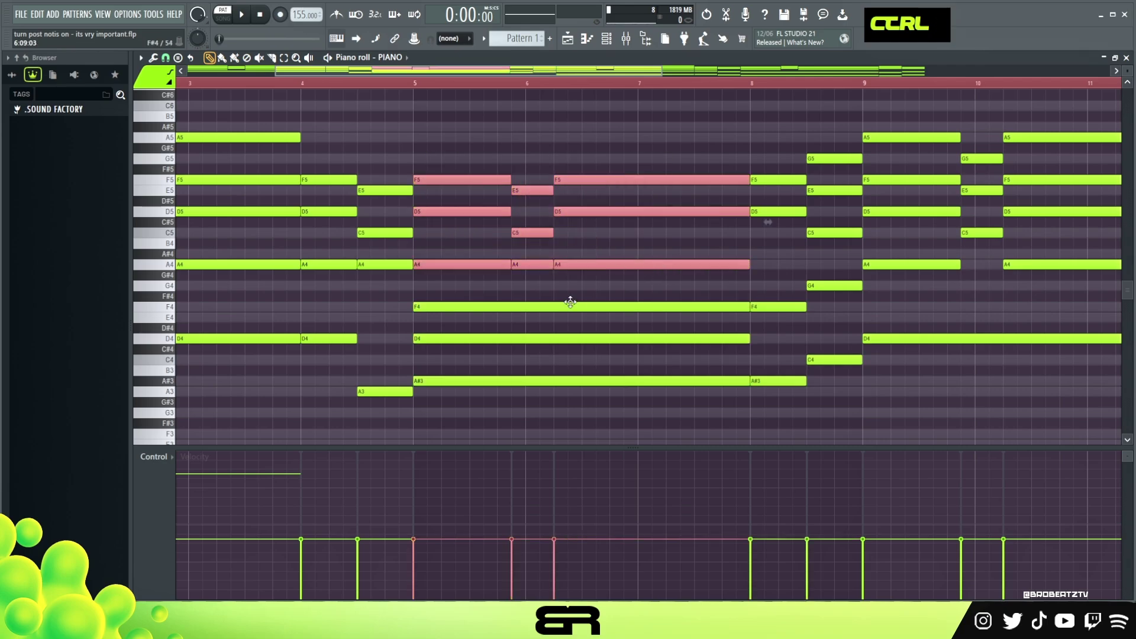
{"action": "left_click_drag", "start_coordinate": [436, 281], "coordinate": [811, 432]}
{"action": "right_click", "coordinate": [848, 412]}
{"action": "left_click_drag", "start_coordinate": [436, 294], "coordinate": [825, 399]}
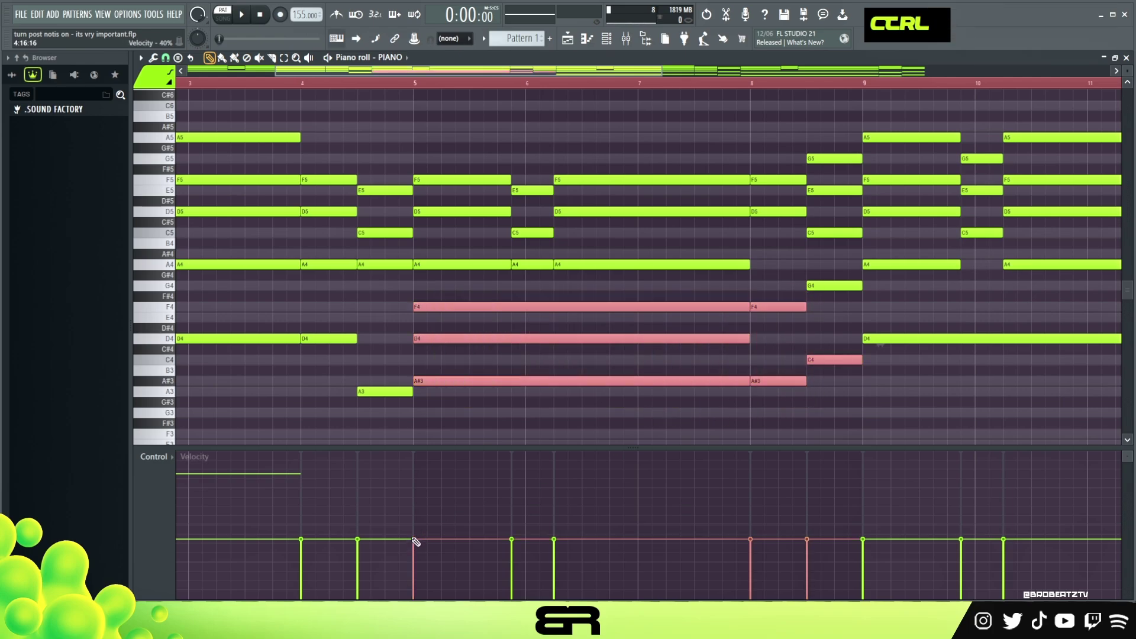
{"action": "scroll", "coordinate": [464, 343], "scroll_direction": "down", "scroll_amount": 4}
{"action": "left_click_drag", "start_coordinate": [455, 297], "coordinate": [518, 436]}
{"action": "scroll", "coordinate": [455, 314], "scroll_direction": "down", "scroll_amount": 4}
{"action": "left_click_drag", "start_coordinate": [405, 570], "coordinate": [438, 505]}
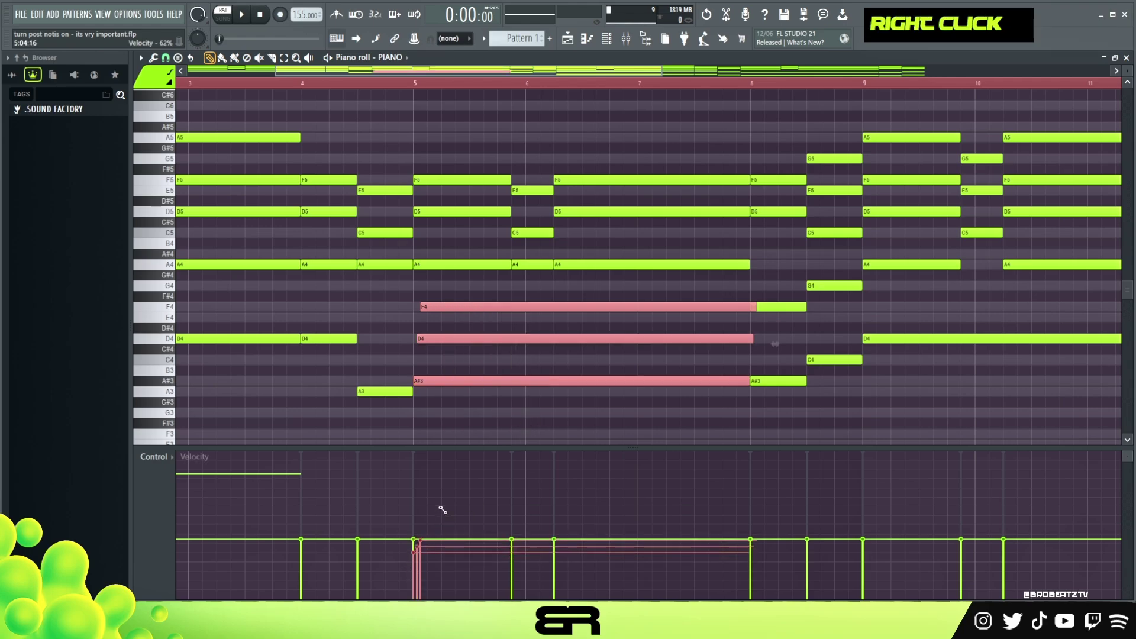
Stagger the starts of the upper A4, D5 and F5 notes at bar 5 and give them higher, rising velocities
{"action": "mouse_move", "coordinate": [433, 168]}
{"action": "left_mouse_down"}
{"action": "mouse_move", "coordinate": [452, 248]}
{"action": "mouse_move", "coordinate": [444, 271]}
{"action": "left_mouse_up"}
{"action": "scroll", "coordinate": [439, 257], "scroll_direction": "down", "scroll_amount": 4}
{"action": "left_click_drag", "start_coordinate": [439, 169], "coordinate": [447, 215]}
{"action": "scroll", "coordinate": [448, 215], "scroll_direction": "down", "scroll_amount": 3}
{"action": "left_click_drag", "start_coordinate": [417, 144], "coordinate": [457, 304]}
{"action": "mouse_move", "coordinate": [414, 524]}
{"action": "left_mouse_down"}
{"action": "mouse_move", "coordinate": [447, 461]}
{"action": "mouse_move", "coordinate": [447, 540]}
{"action": "mouse_move", "coordinate": [419, 518]}
{"action": "mouse_move", "coordinate": [439, 535]}
{"action": "mouse_move", "coordinate": [448, 459]}
{"action": "mouse_move", "coordinate": [471, 451]}
{"action": "mouse_move", "coordinate": [478, 431]}
{"action": "left_mouse_up"}
{"action": "left_click", "coordinate": [478, 412], "text": "ctrl"}
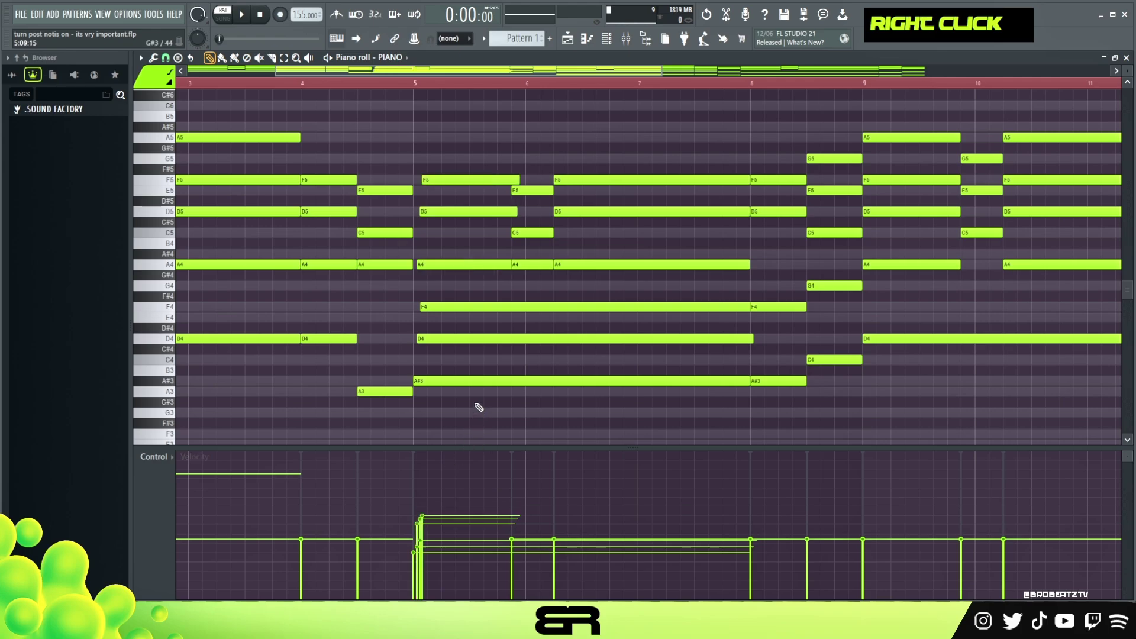
Realign the staggered chord notes to the start of bar 5, keeping their varied velocities
{"action": "left_click_drag", "start_coordinate": [466, 144], "coordinate": [451, 418]}
{"action": "right_click", "coordinate": [460, 145], "text": "ctrl"}
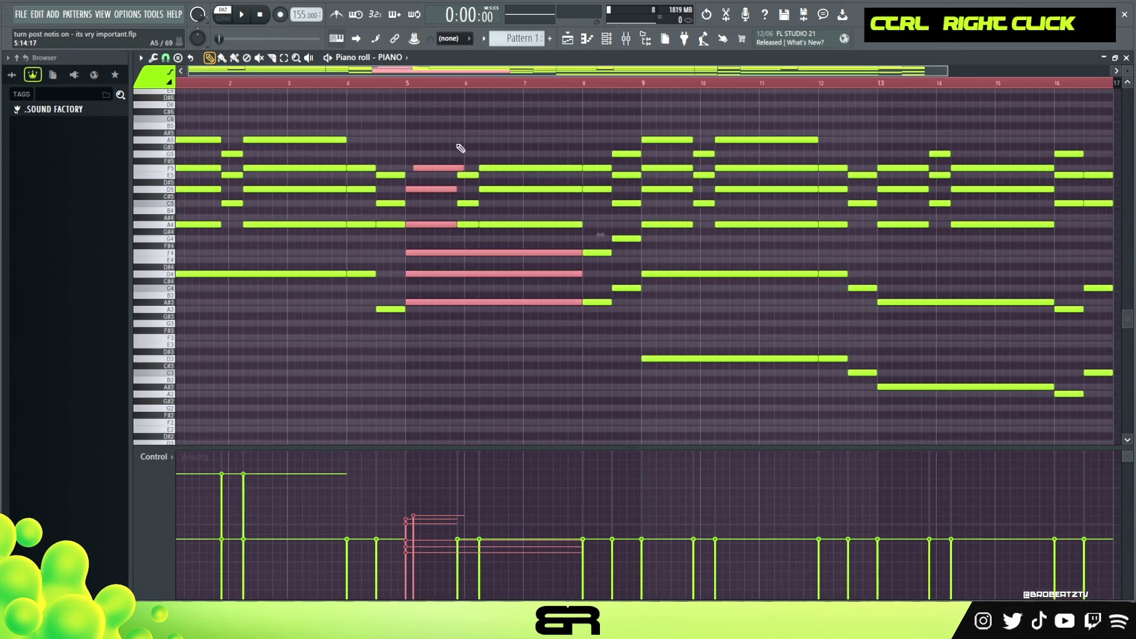
{"action": "right_click", "coordinate": [435, 164]}
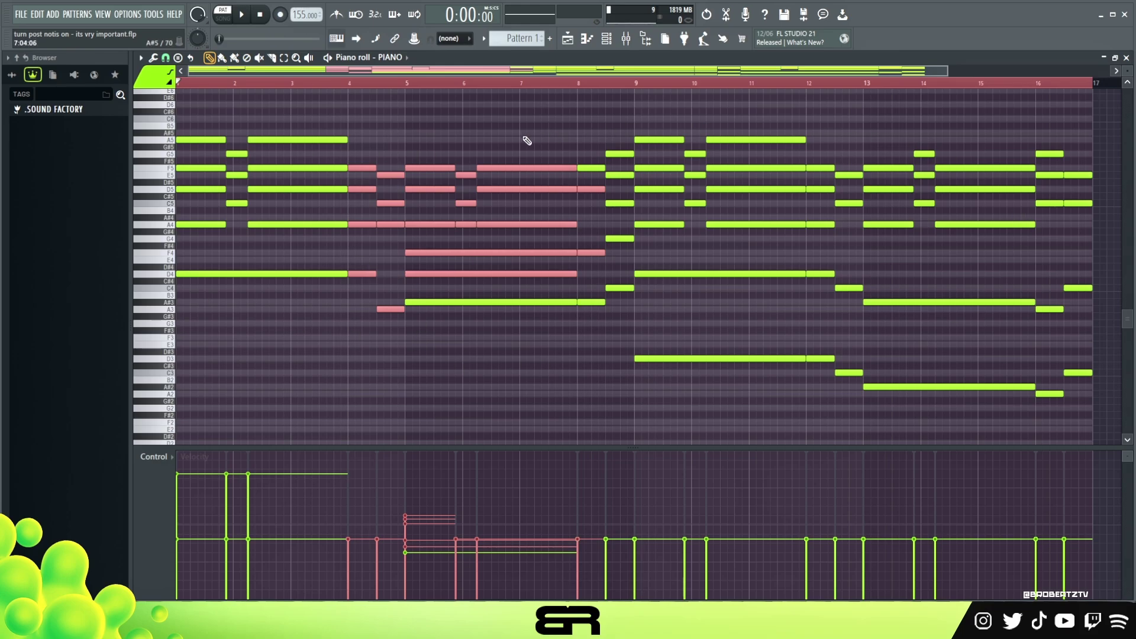
{"action": "right_click", "coordinate": [522, 241]}
{"action": "scroll", "coordinate": [526, 248], "scroll_direction": "up", "scroll_amount": 2}
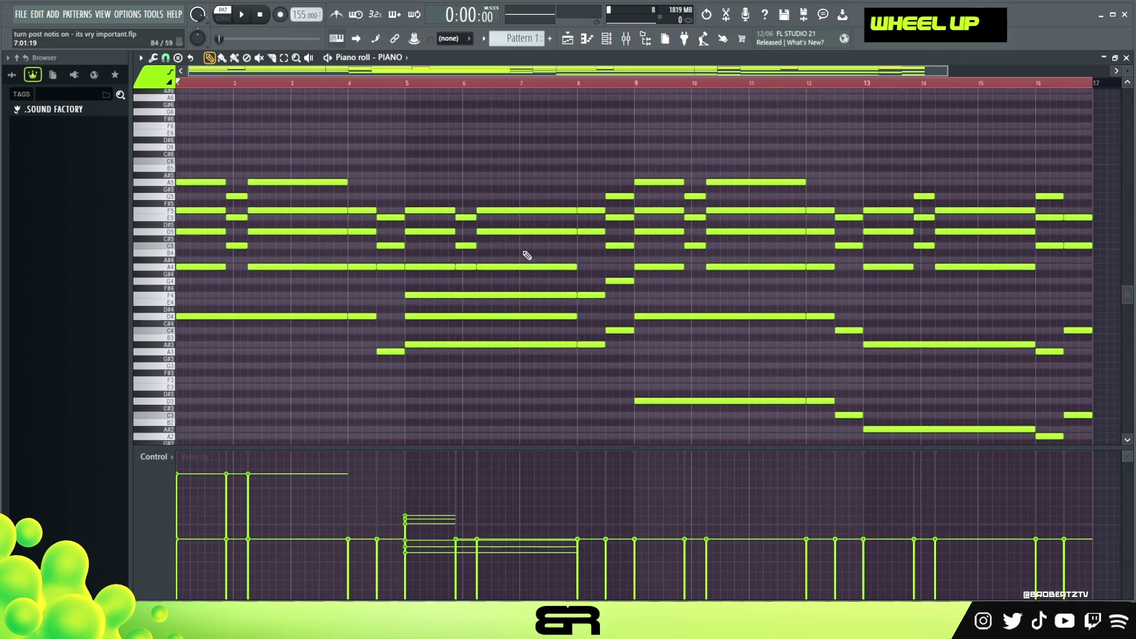